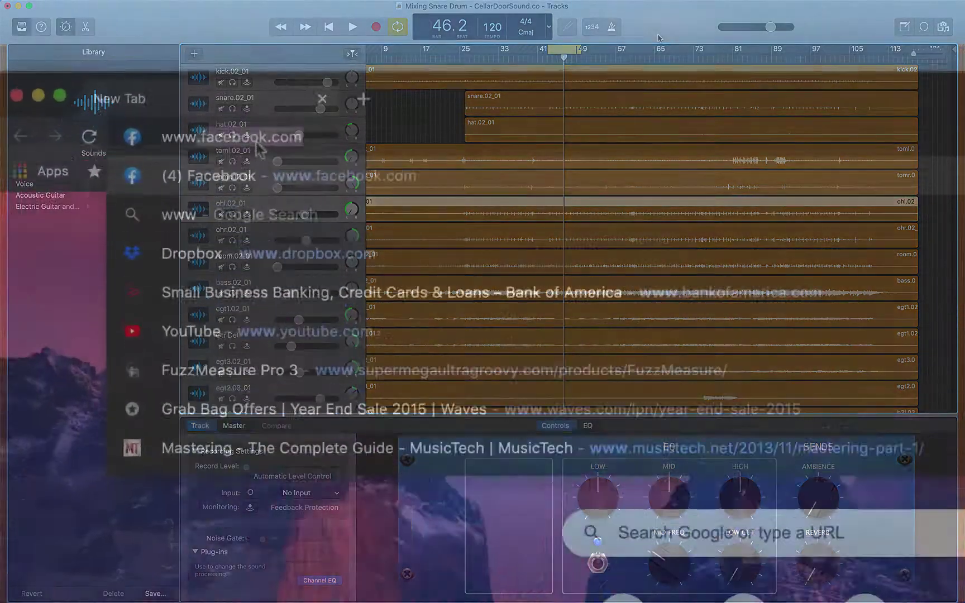
text(www.cellardoorsound)
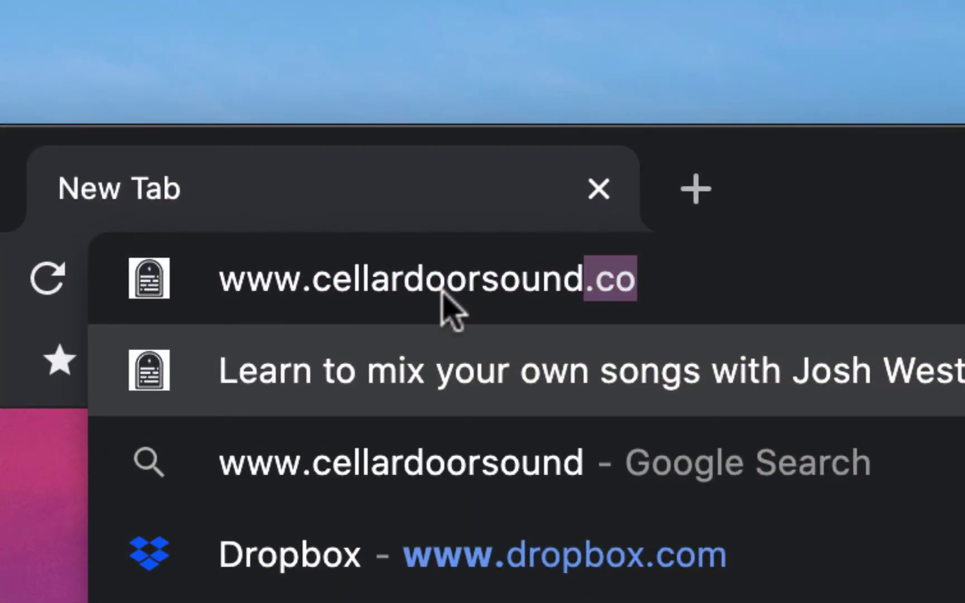
text(.co/freepresets)
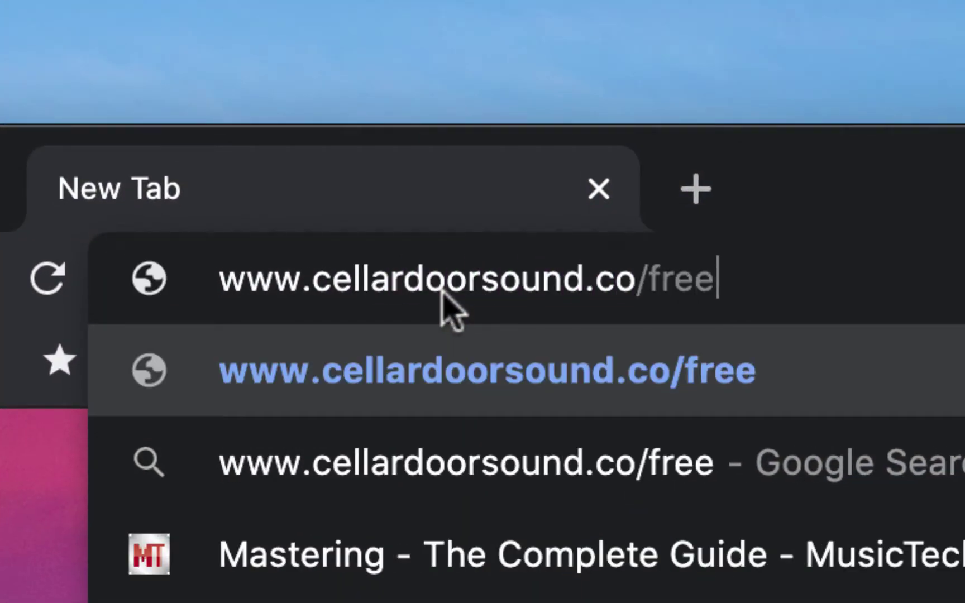
key(Return)
- Enter the visitor's name in the vocal preset bundle's sign-up form
click(623, 324)
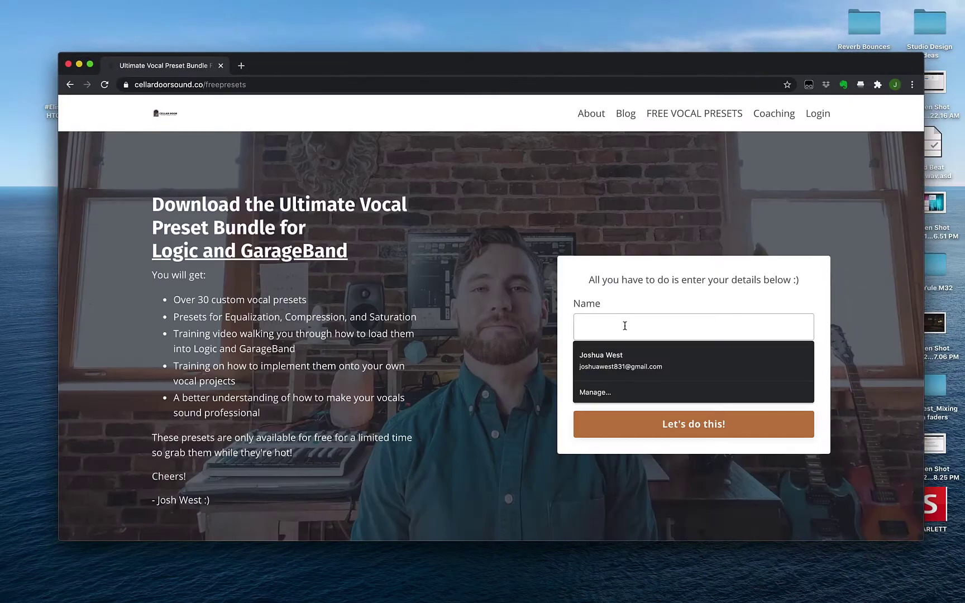
text(JoshWes)
key(BackSpace)
key(BackSpace)
key(BackSpace)
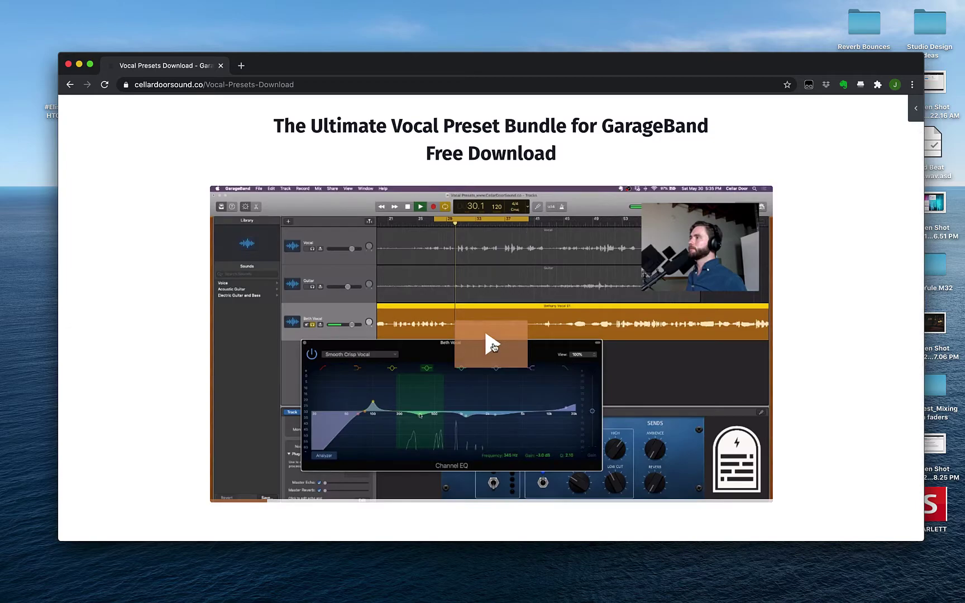
- Play the vocal preset training video in full screen and skip ahead through several points of it
click(484, 329)
key(f)
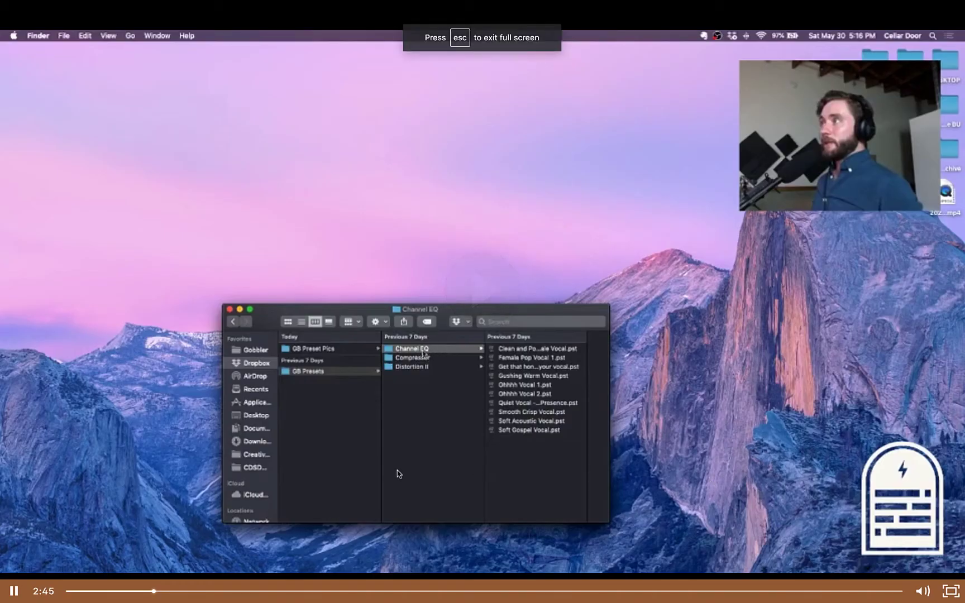
click(272, 592)
click(314, 591)
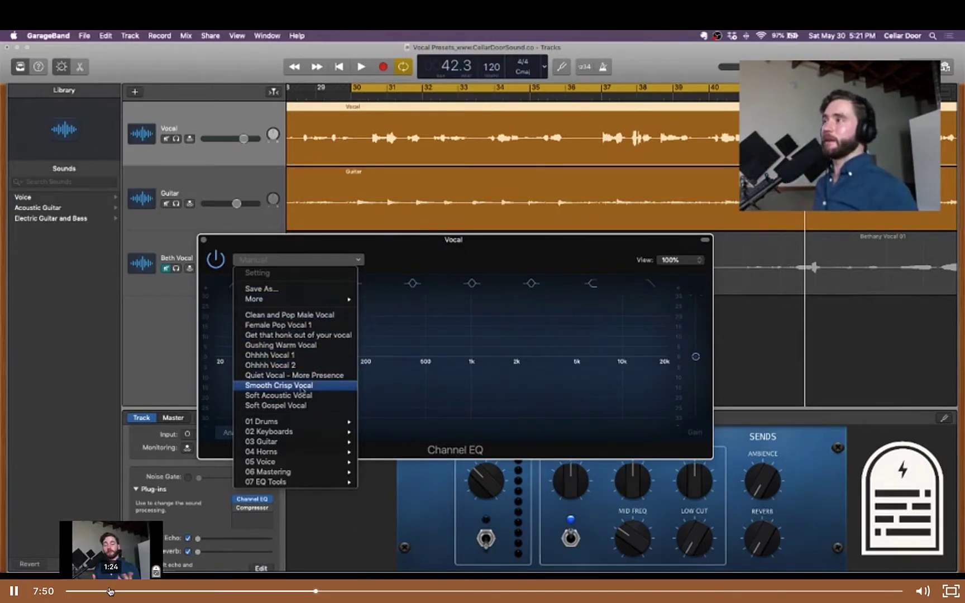
click(387, 591)
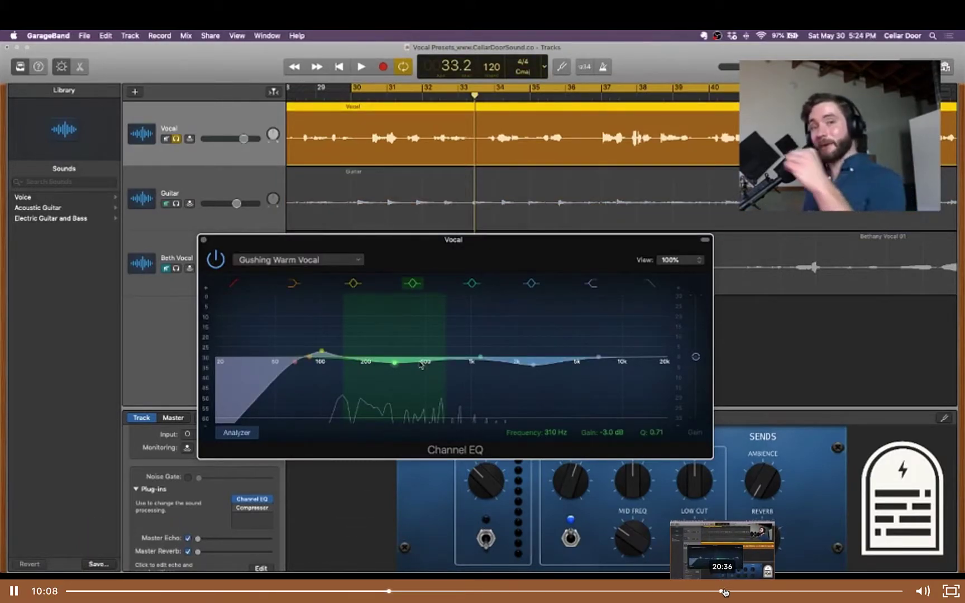
click(796, 591)
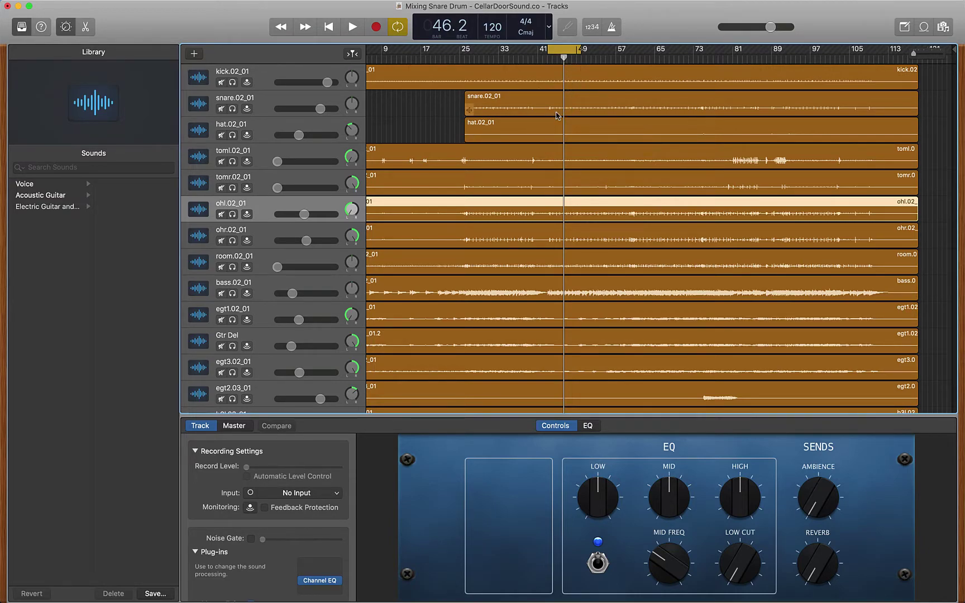
- In GarageBand, play the looped section with all tracks, and again with overhead tracks ohl.02_01 and ohr.02_01 muted
key(space)
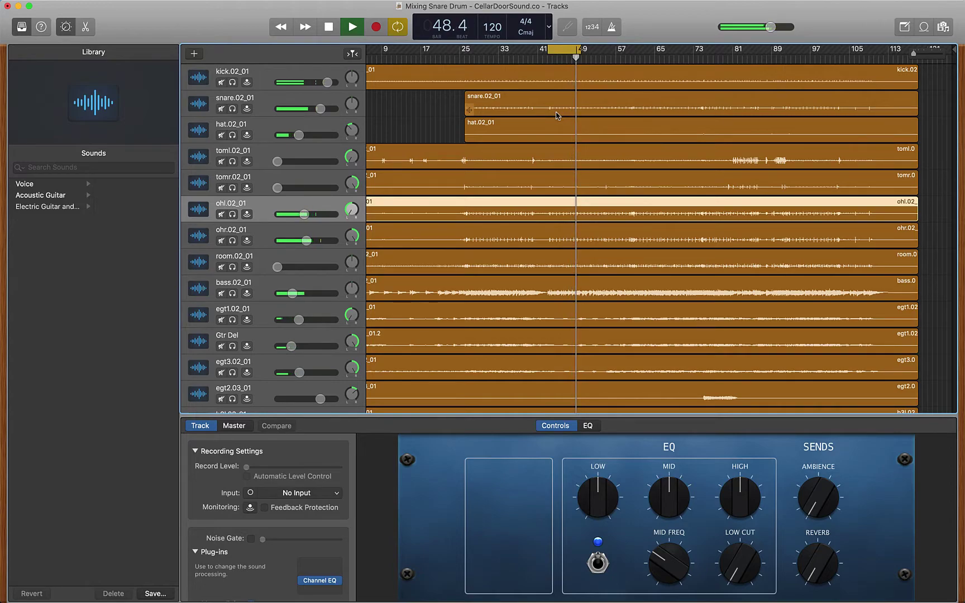
key(space)
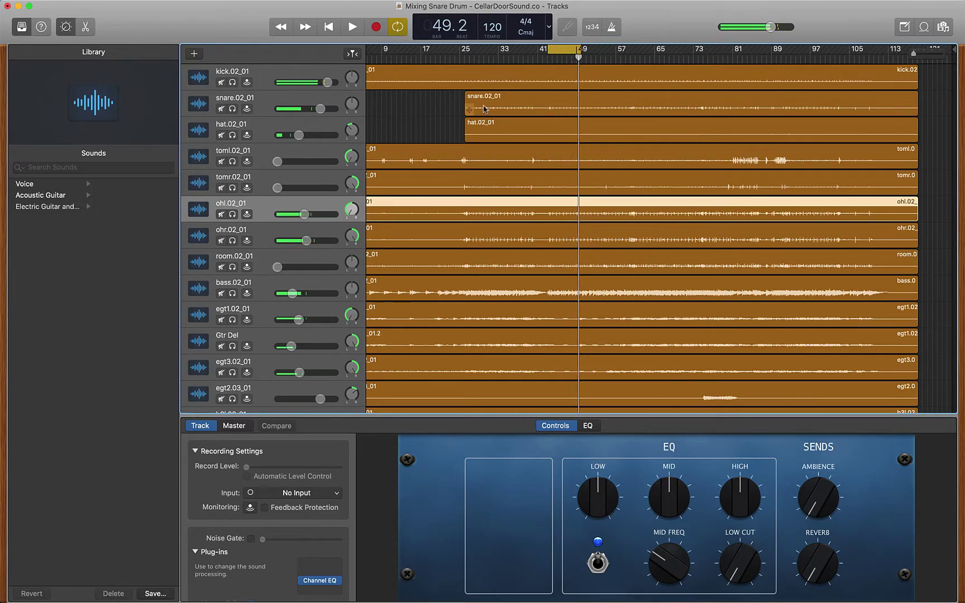
click(221, 215)
click(221, 241)
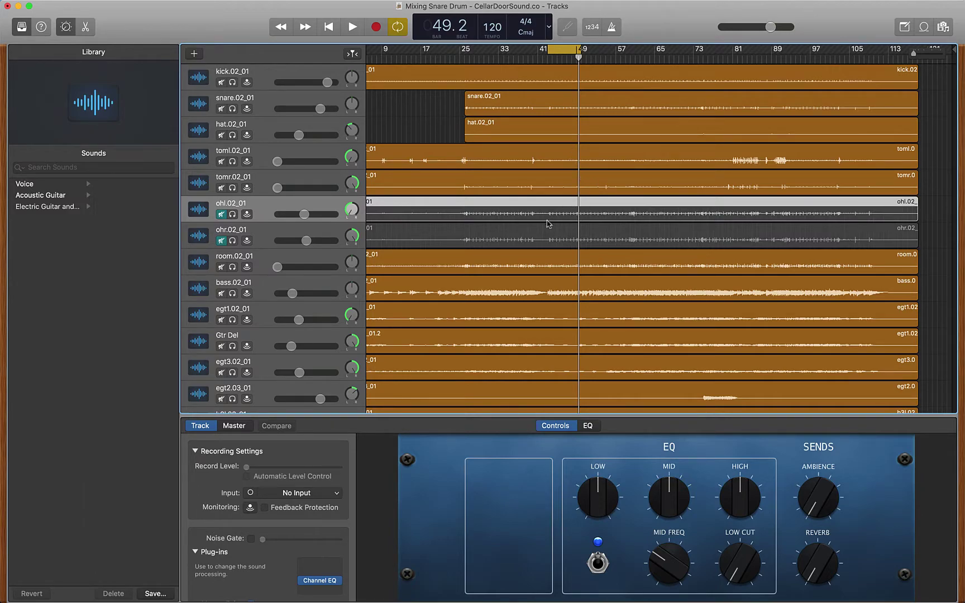
key(space)
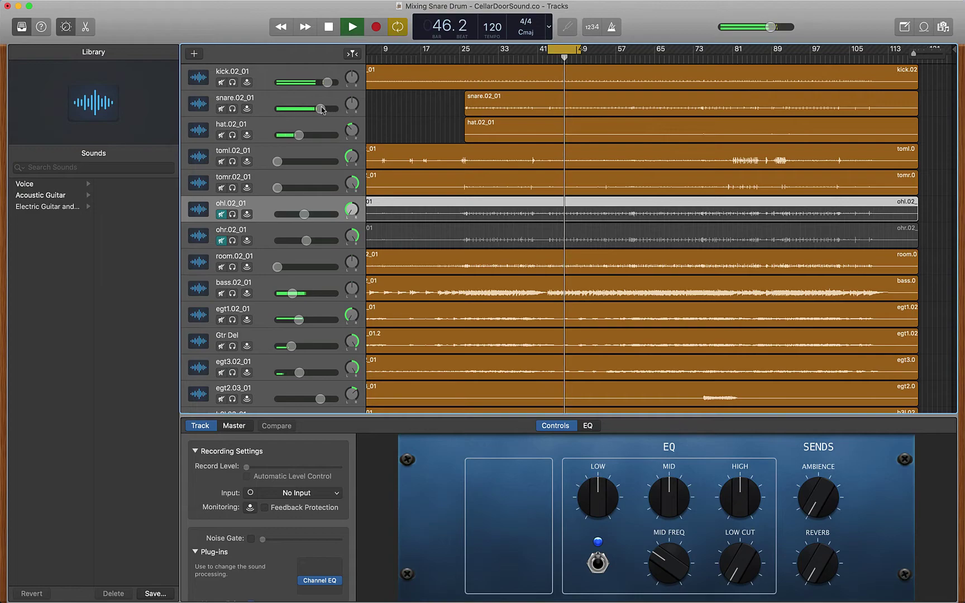
key(space)
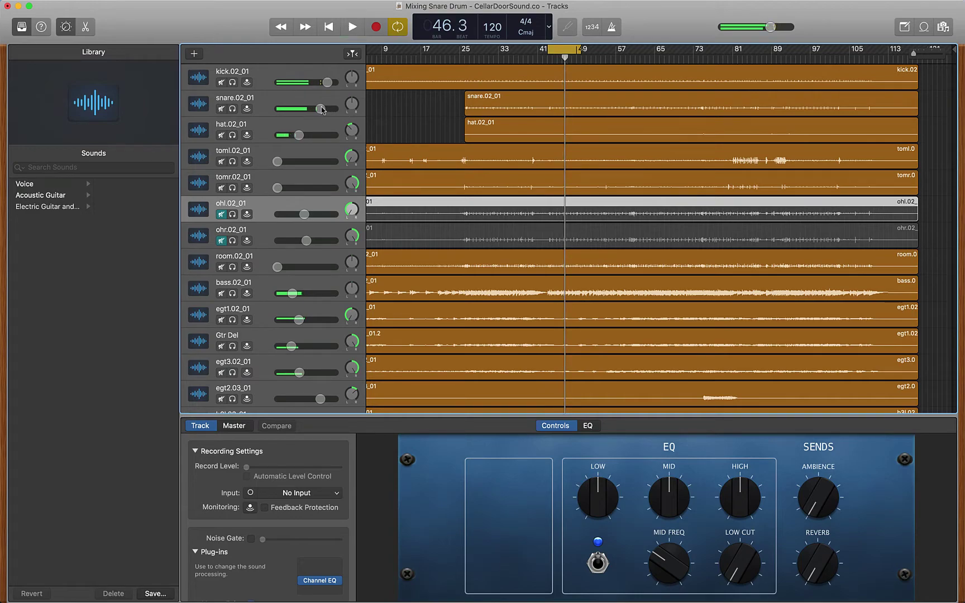
- Solo kick.02_01 and snare.02_01 during playback, and reduce the solo to the snare track alone
click(232, 83)
click(233, 109)
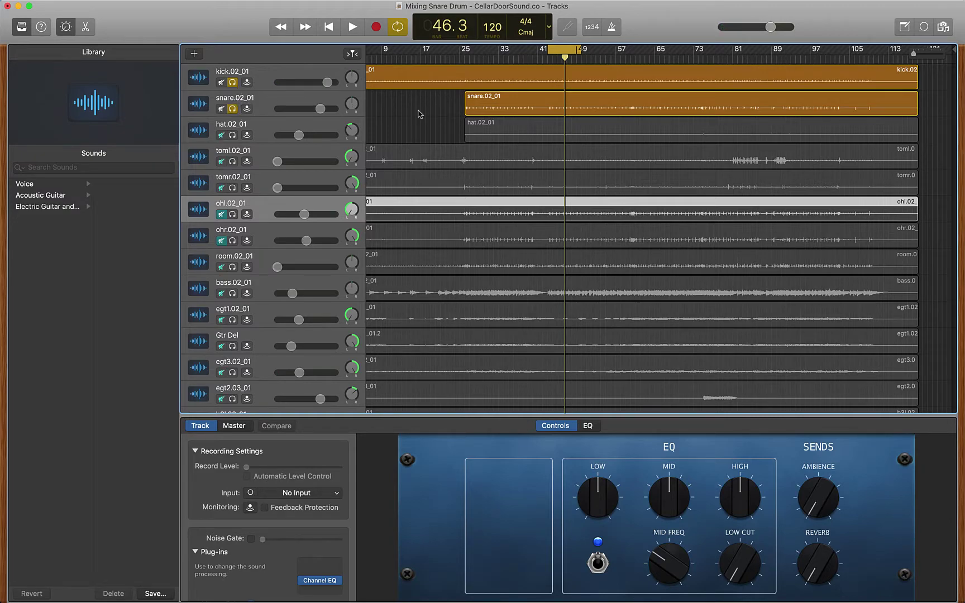
key(space)
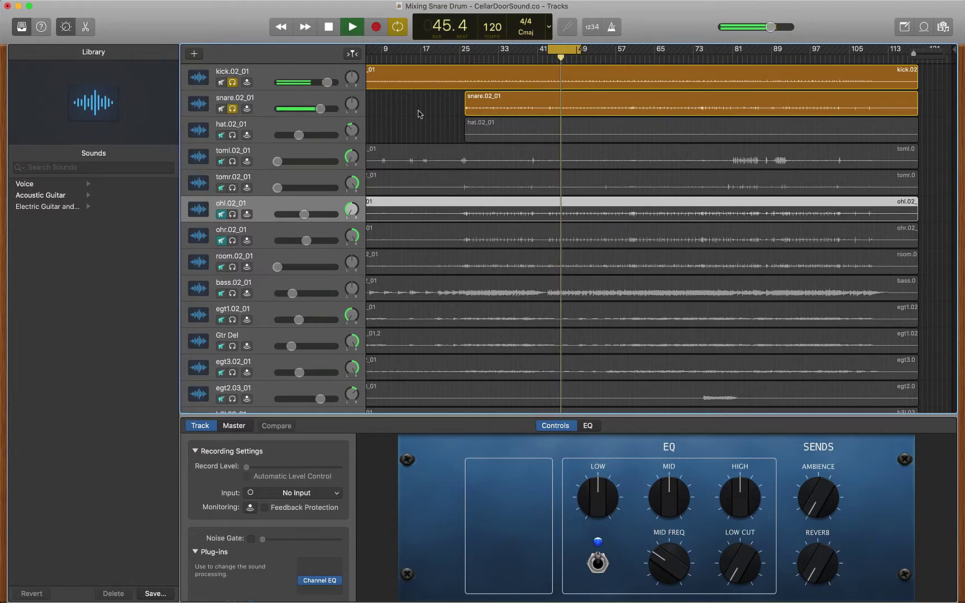
click(232, 82)
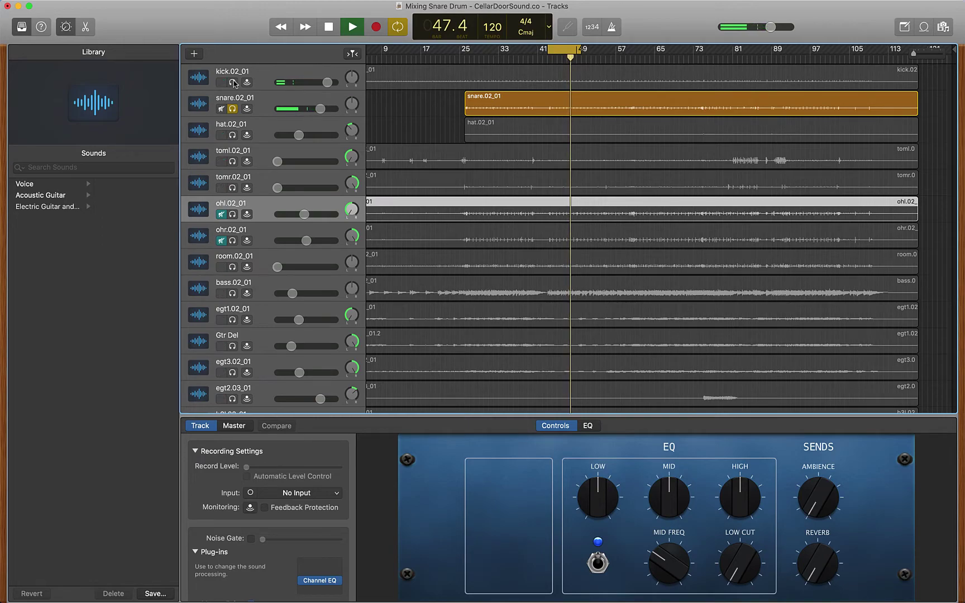
key(space)
- Insert the DOTEC-AUDIO DeeGate plug-in on the snare.02_01 track and place its window over the track list
click(267, 103)
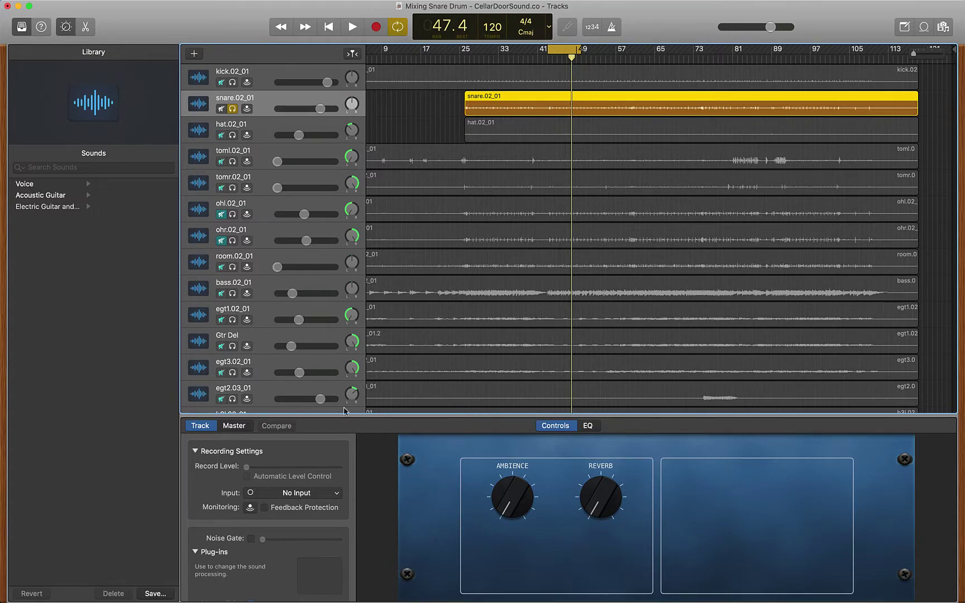
click(336, 562)
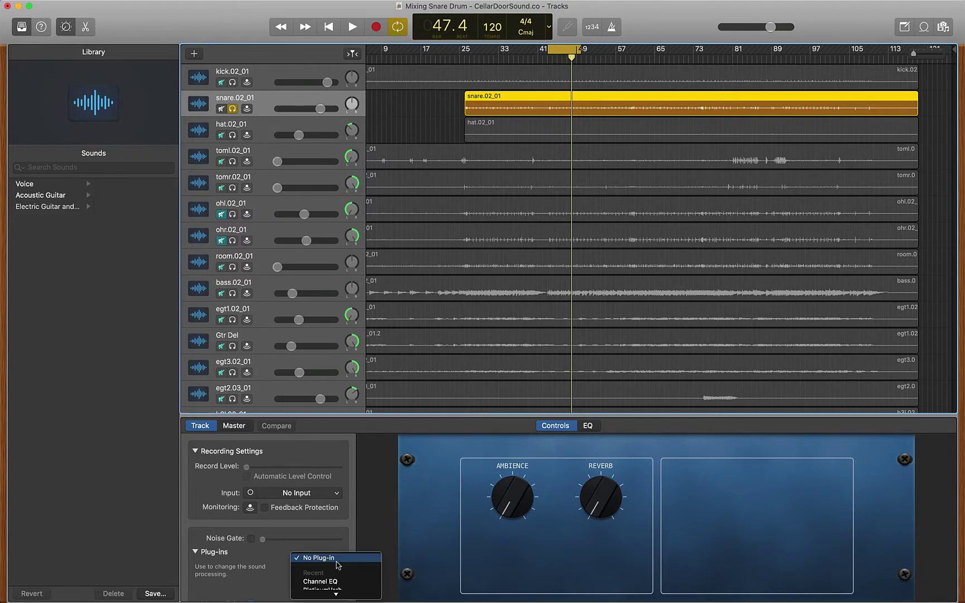
mouse_move(342, 594)
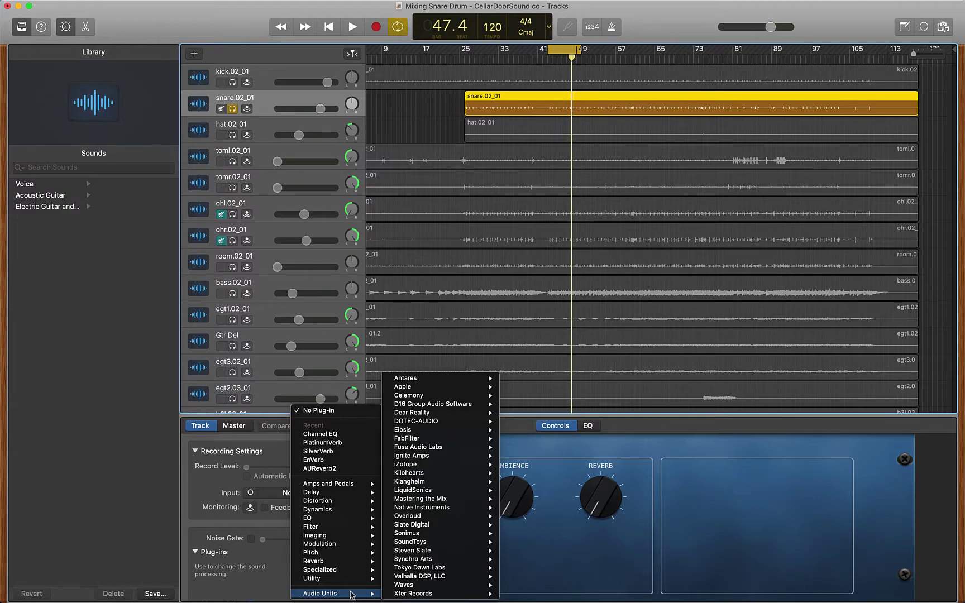
mouse_move(435, 425)
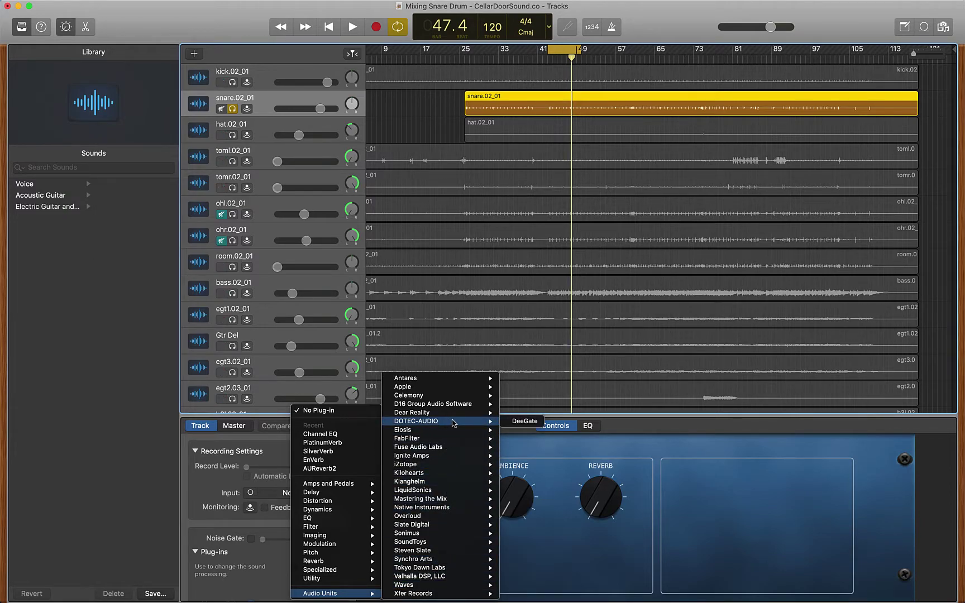
click(524, 421)
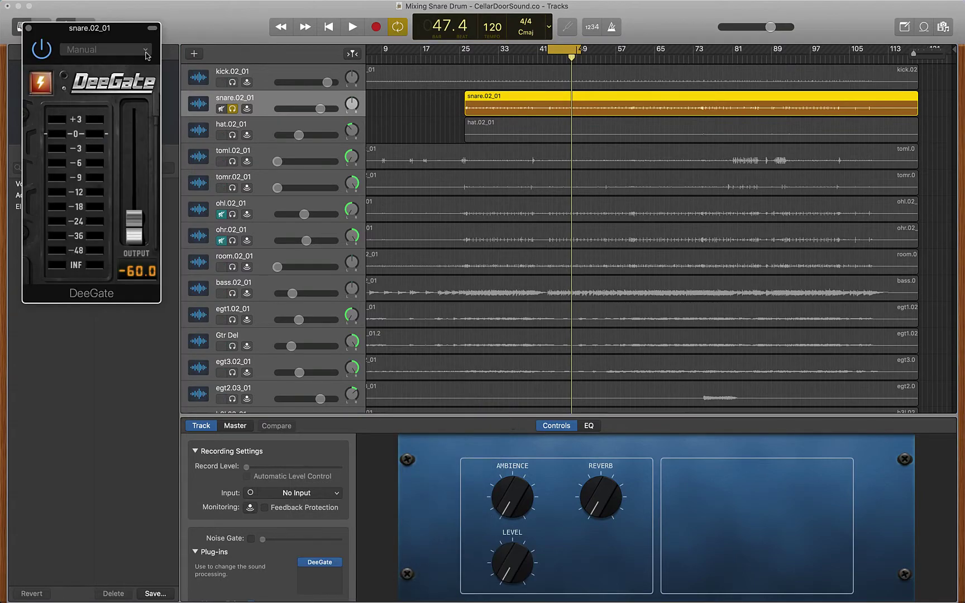
drag(115, 37, 389, 95)
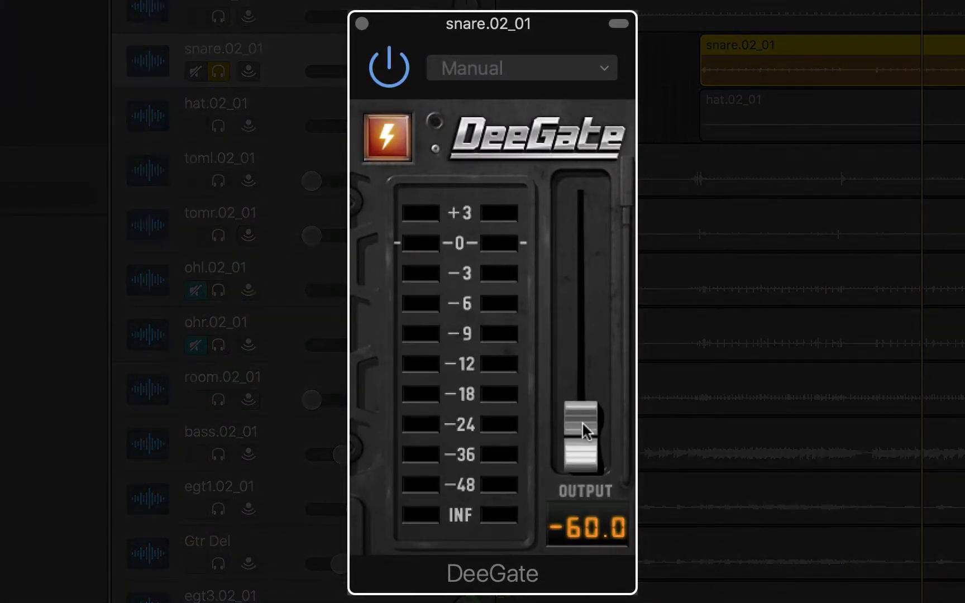
drag(582, 422, 593, 218)
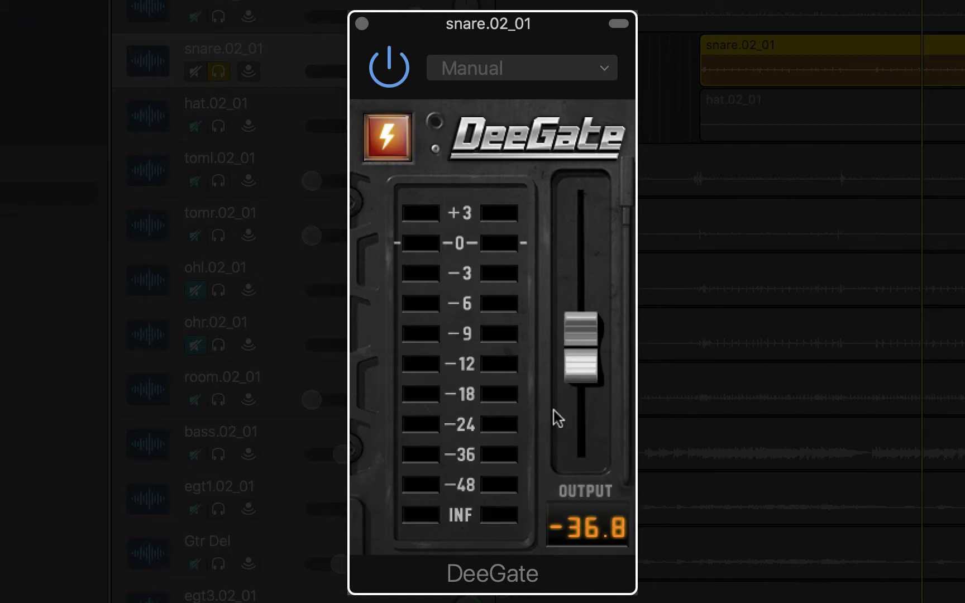
drag(579, 359, 580, 447)
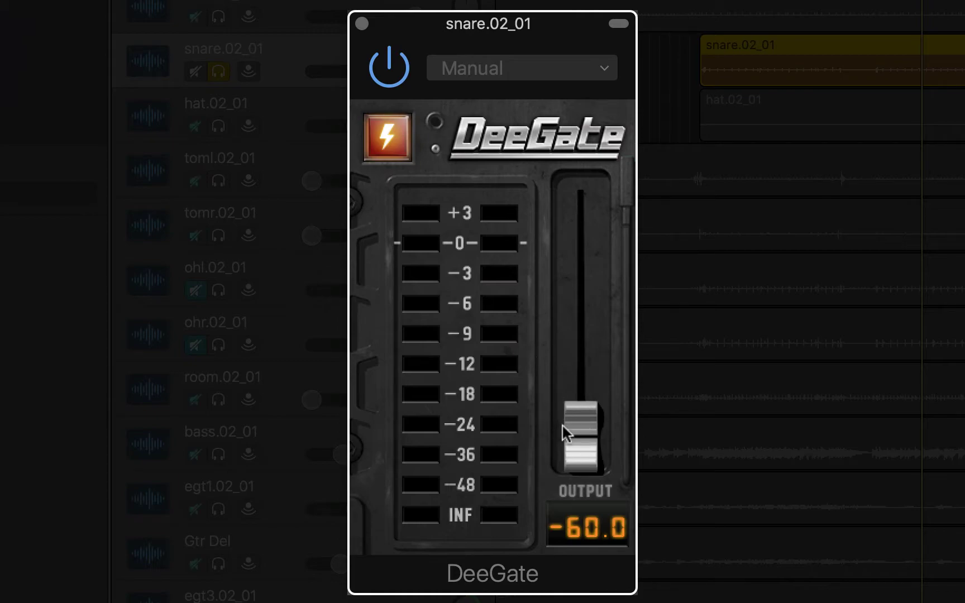
drag(569, 422, 572, 476)
- Play the soloed snare and adjust the DeeGate fader by ear to -49.0
key(space)
drag(573, 439, 583, 317)
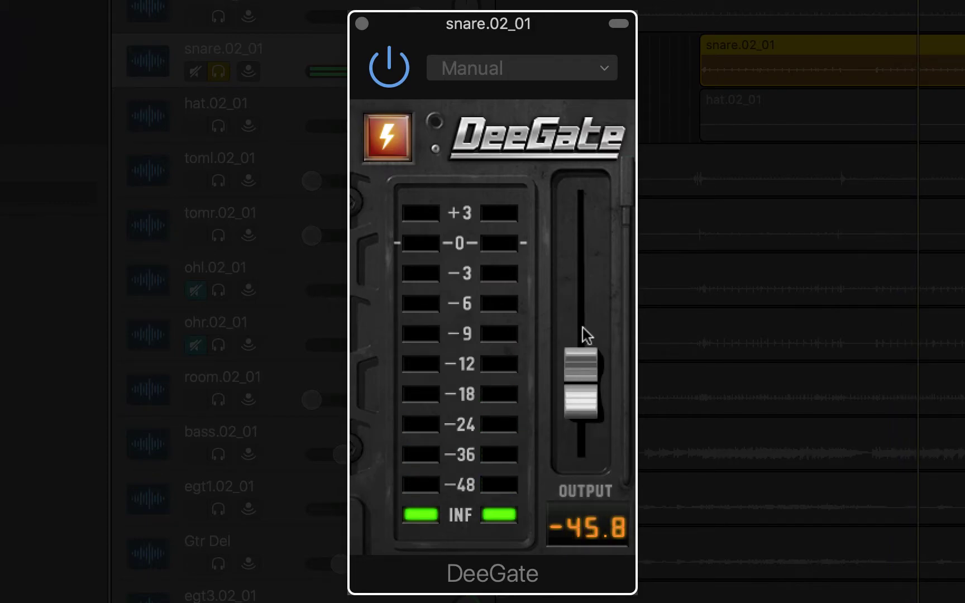
drag(582, 362, 580, 333)
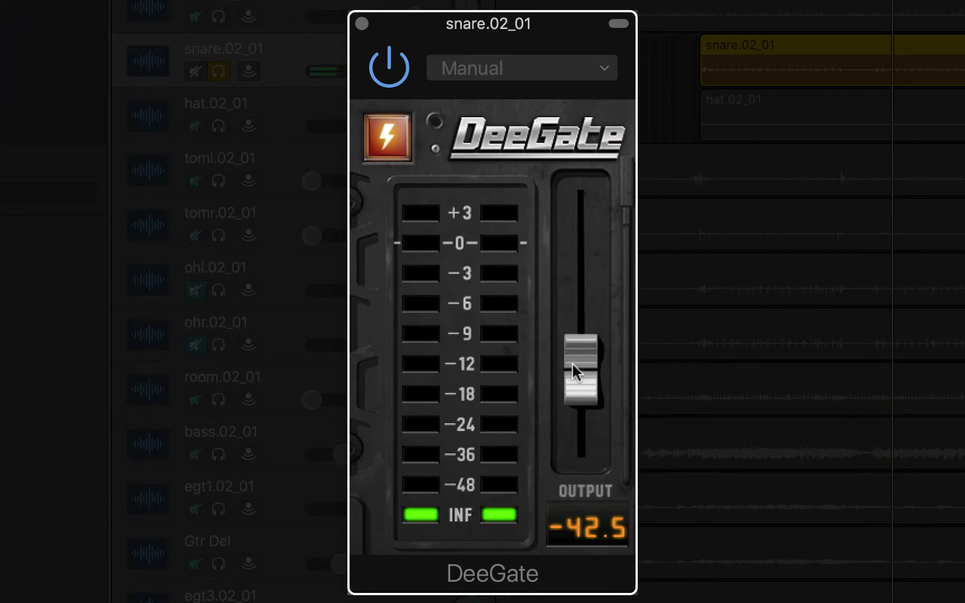
drag(575, 363, 584, 393)
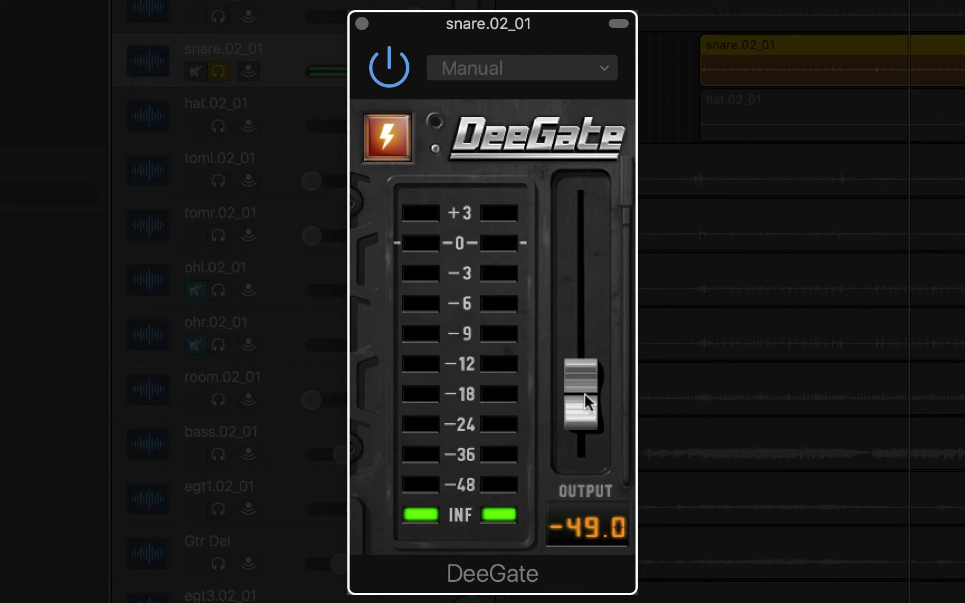
- Bypass DeeGate during playback to compare the ungated snare, re-enable it, and close the plug-in window
click(401, 64)
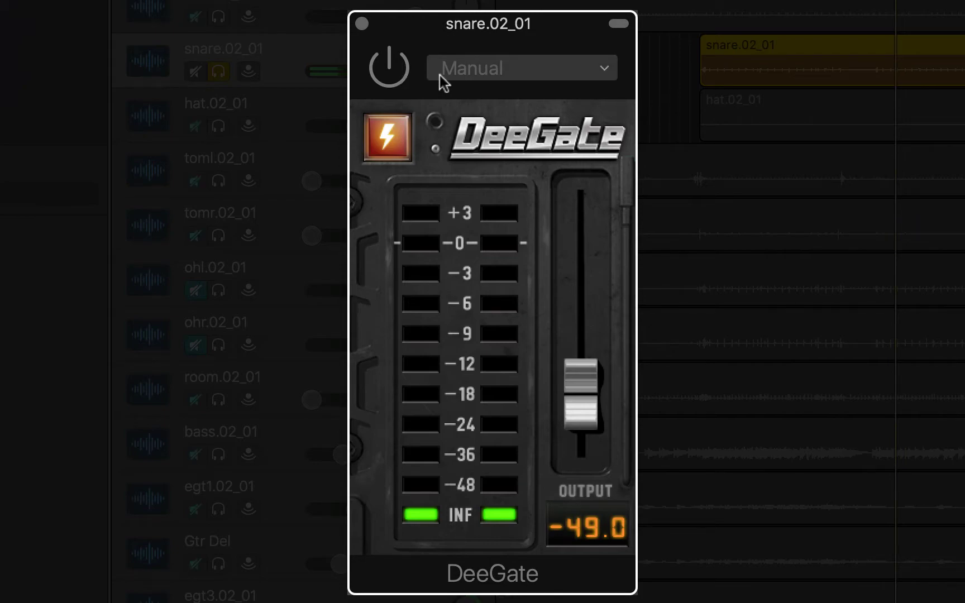
click(393, 70)
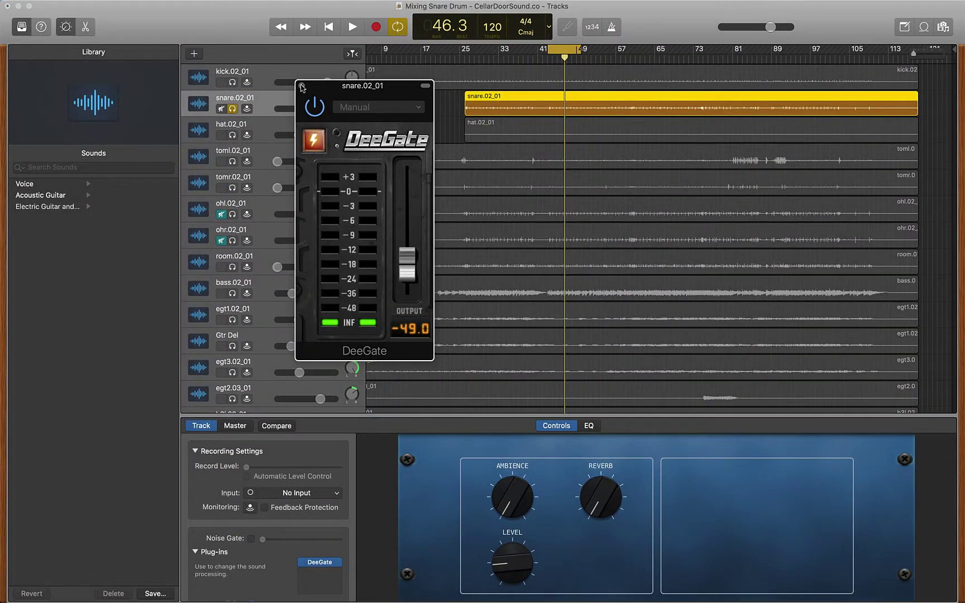
click(302, 86)
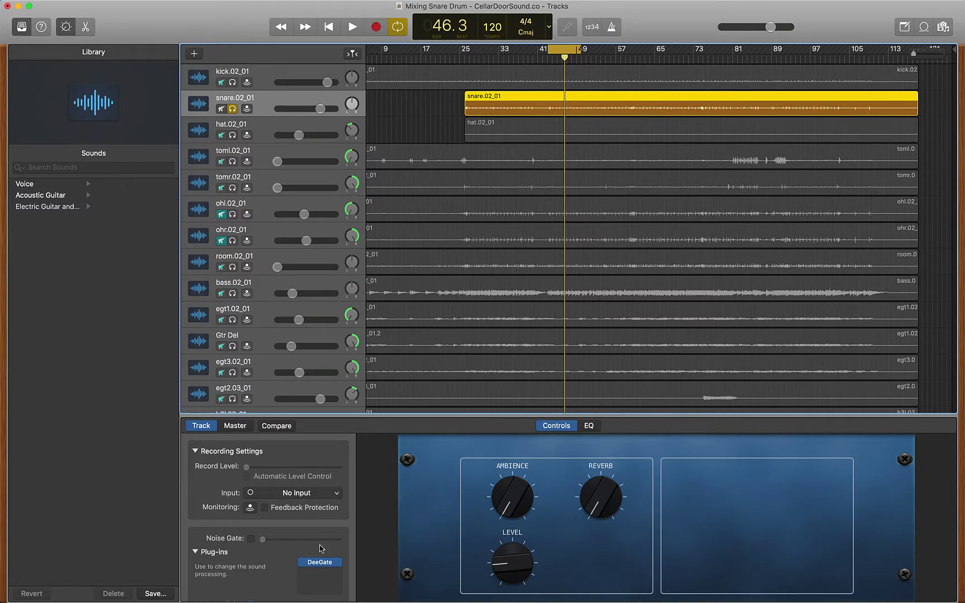
- Insert Apple's AUDistortion plug-in after DeeGate on the snare track and move its window clear of the edge
click(337, 581)
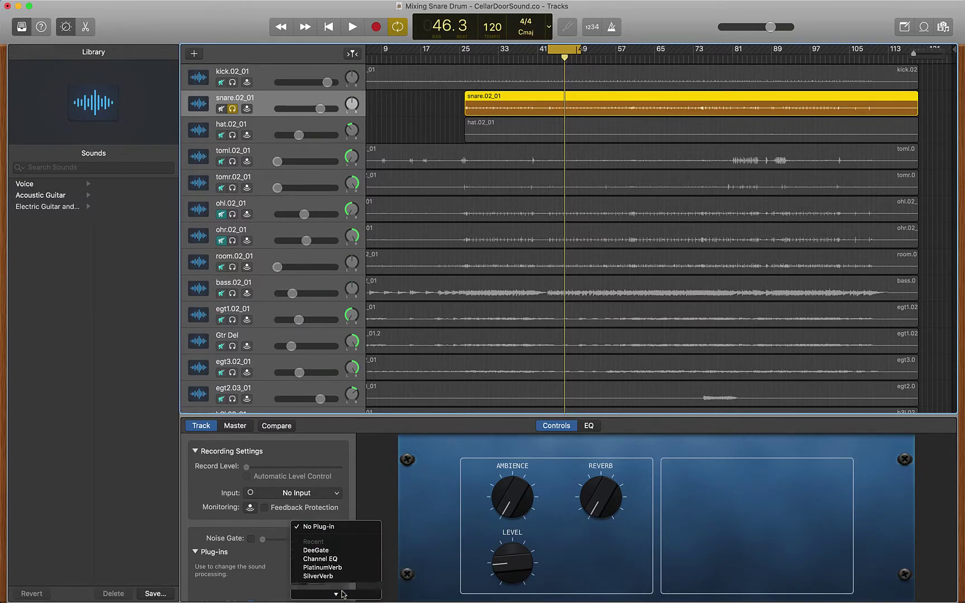
mouse_move(342, 594)
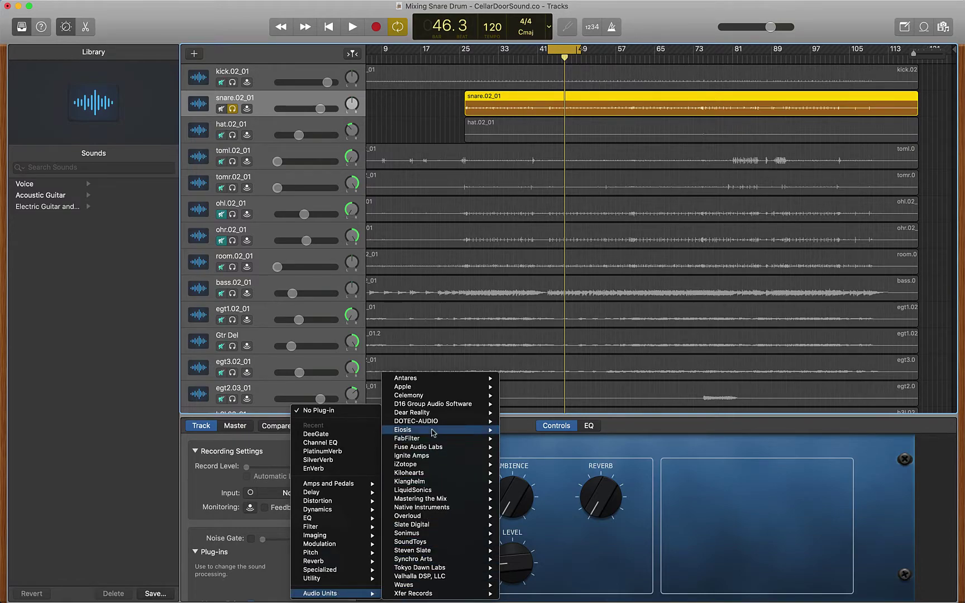
mouse_move(420, 389)
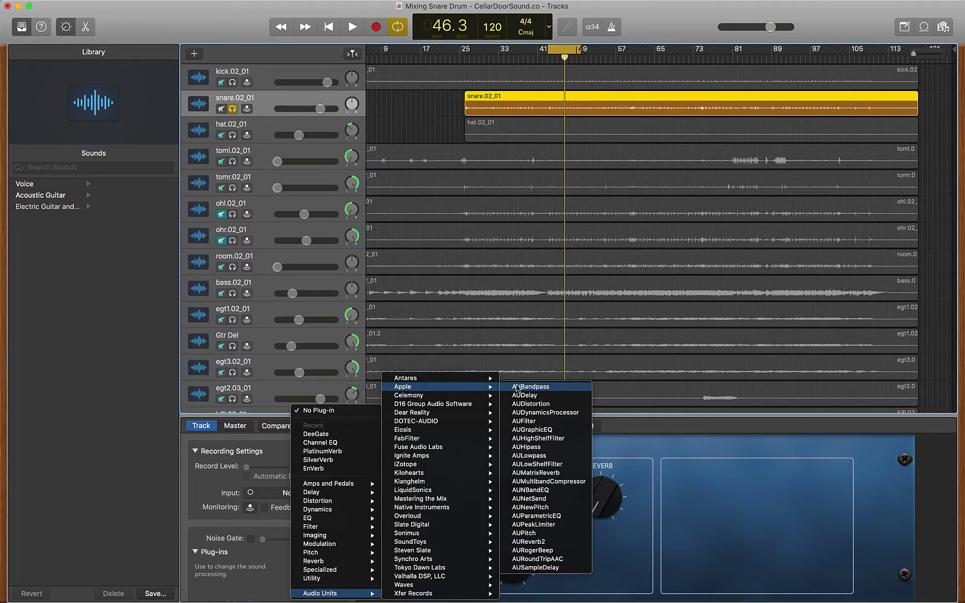
click(552, 405)
drag(260, 35, 429, 115)
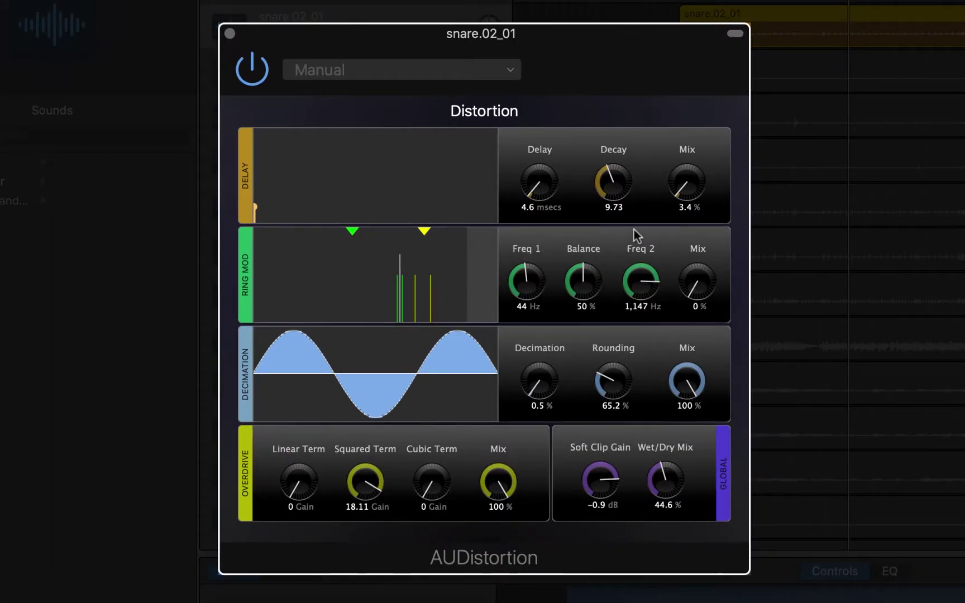
- Set the Mix amounts of AUDistortion's Delay and Decimation sections to 0 %
click(686, 183)
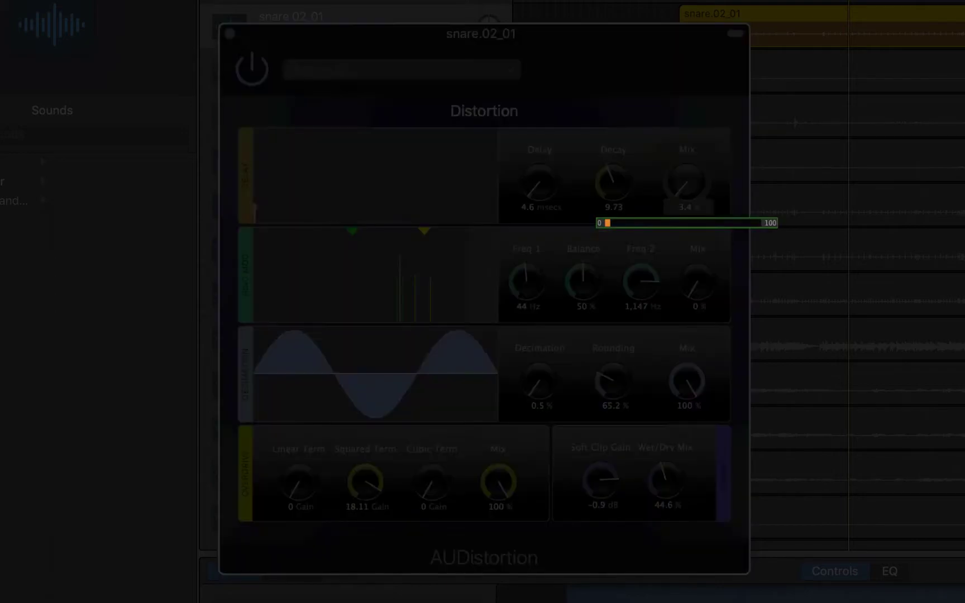
drag(686, 183, 669, 177)
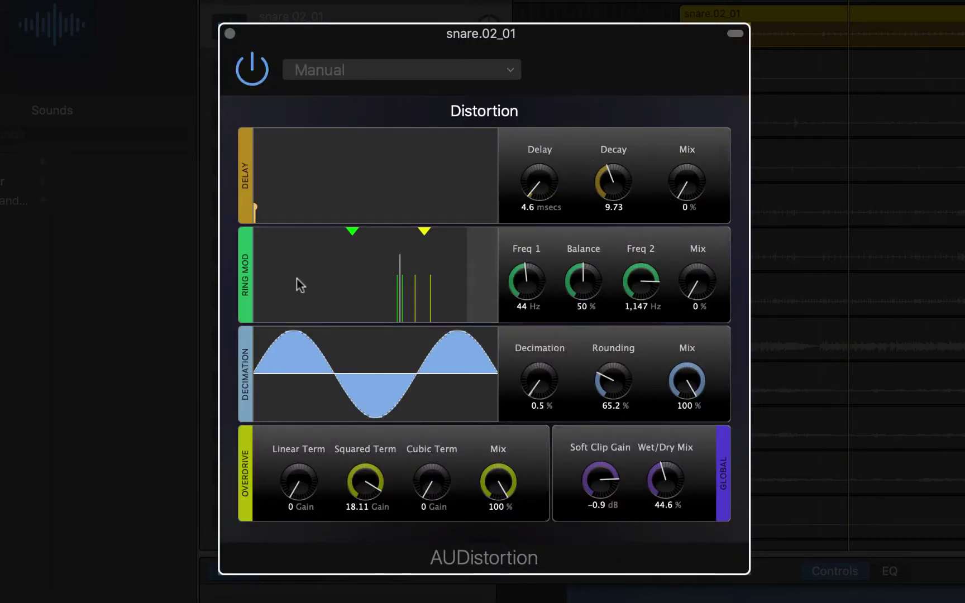
click(694, 281)
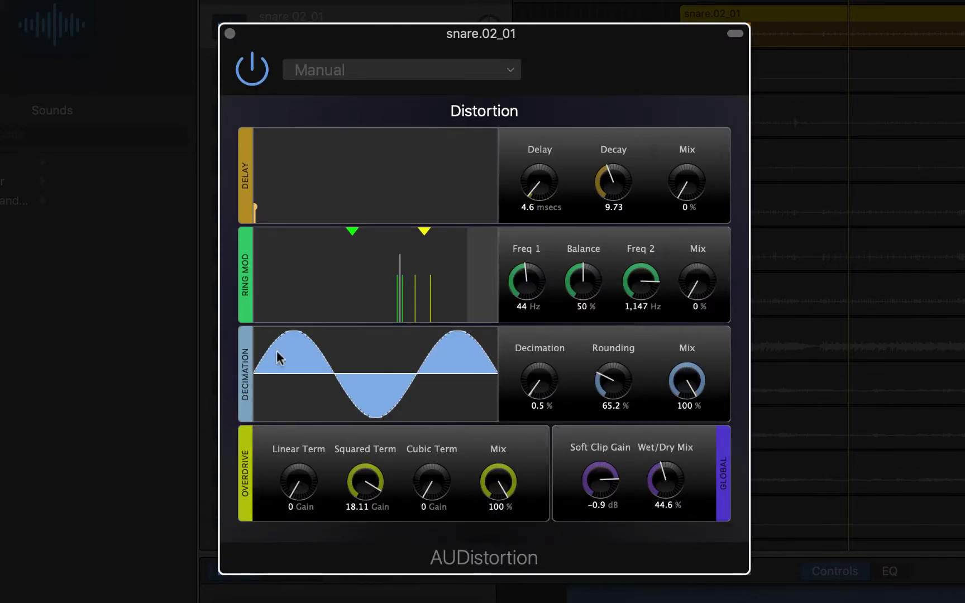
mouse_move(699, 382)
mouse_down()
mouse_move(629, 386)
mouse_move(685, 384)
mouse_up()
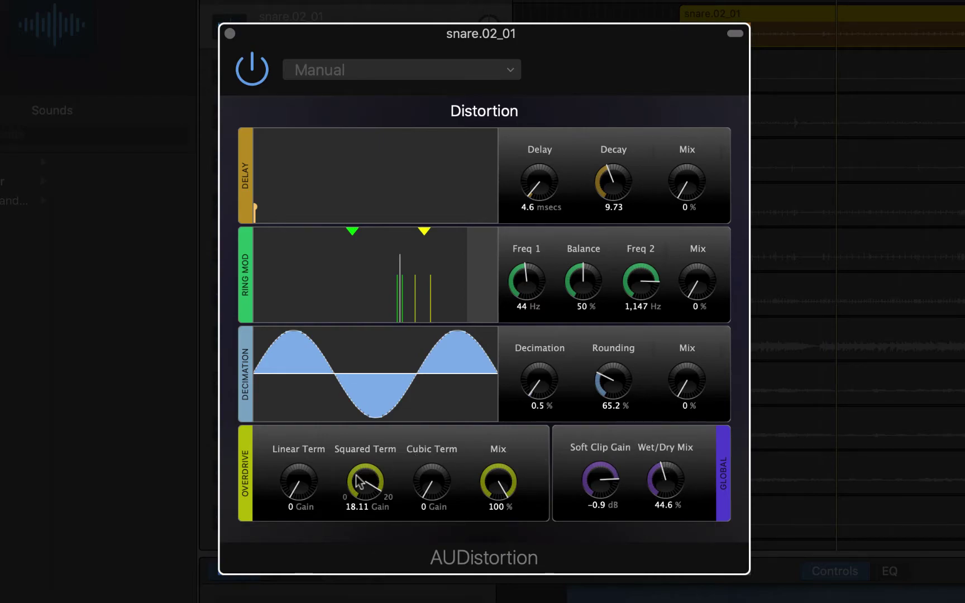
- Lower the Overdrive Squared Term to 4.41 Gain and raise the Soft Clip Gain to 3.1 dB
drag(365, 486, 364, 517)
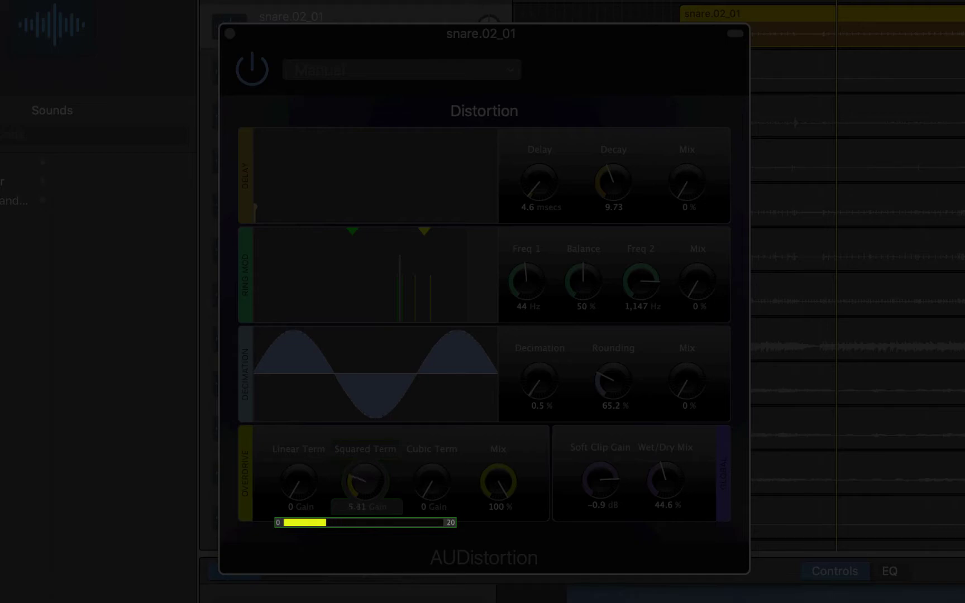
drag(364, 517, 364, 489)
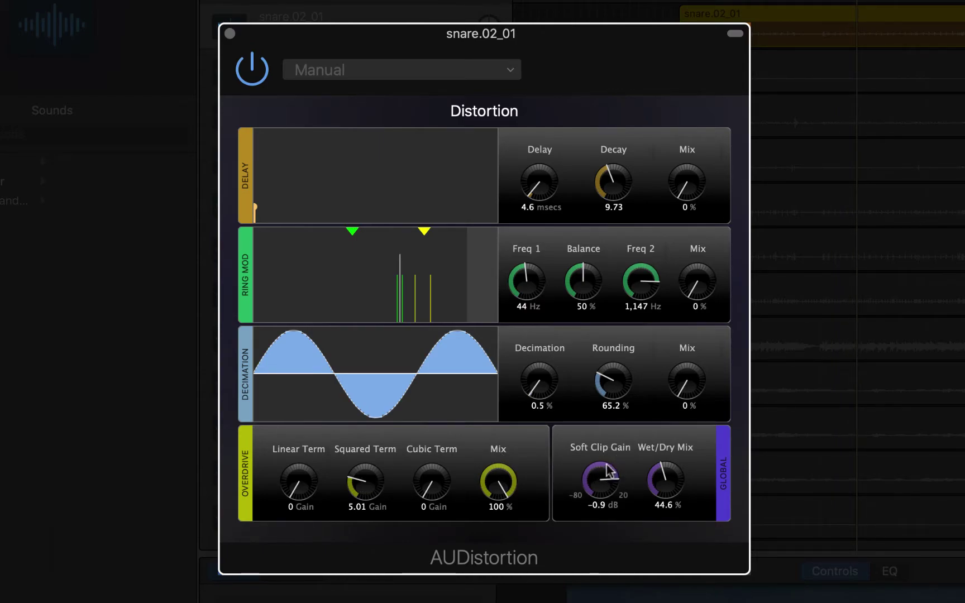
mouse_move(599, 489)
mouse_down()
mouse_move(599, 502)
mouse_move(599, 481)
mouse_up()
drag(382, 477, 383, 481)
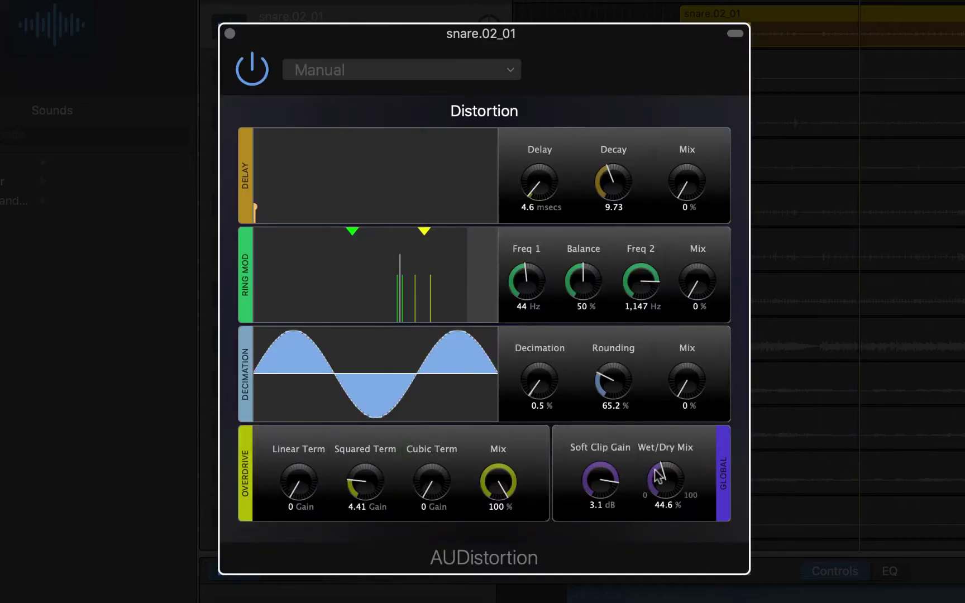
- Lower AUDistortion's Wet/Dry Mix to 13.6 %, raise its Soft Clip Gain to 4.1 dB, and close the plug-in window
drag(664, 480, 664, 484)
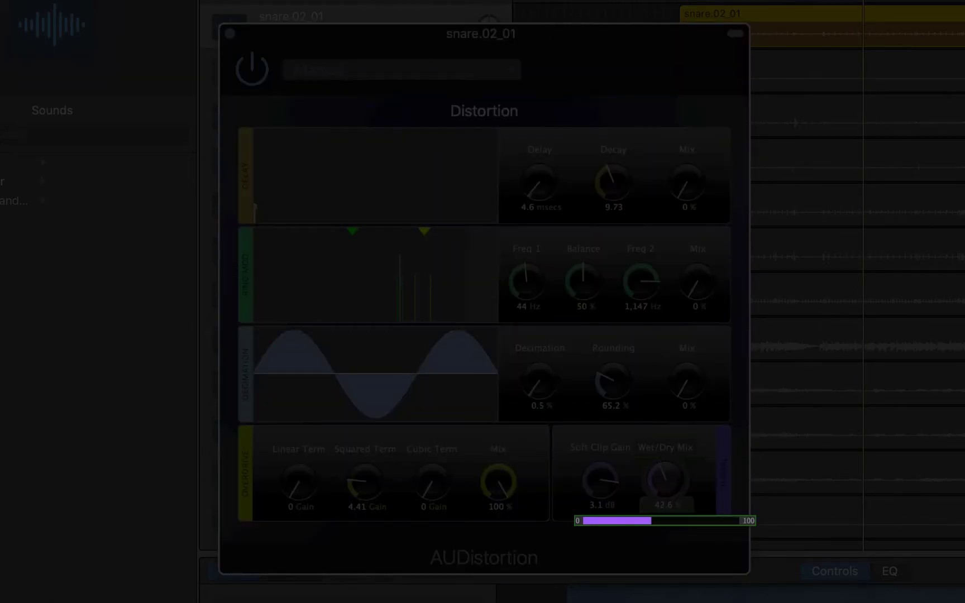
drag(663, 481, 660, 486)
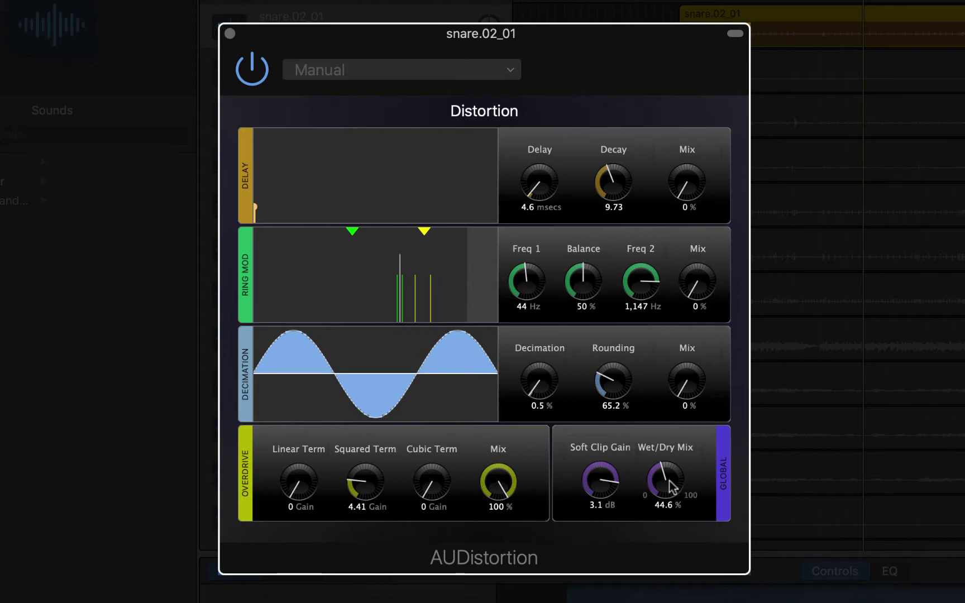
drag(668, 481, 669, 492)
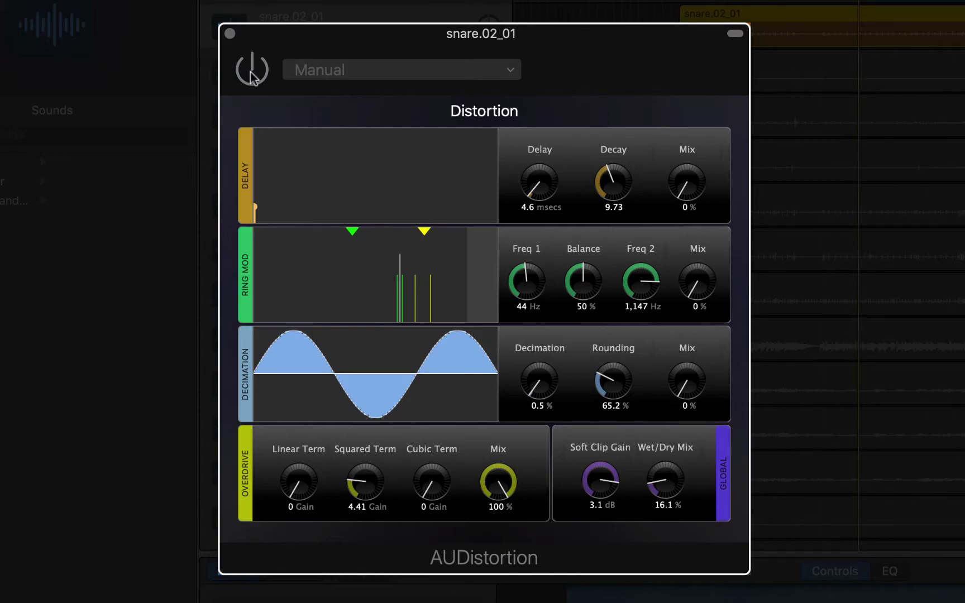
drag(679, 469, 607, 480)
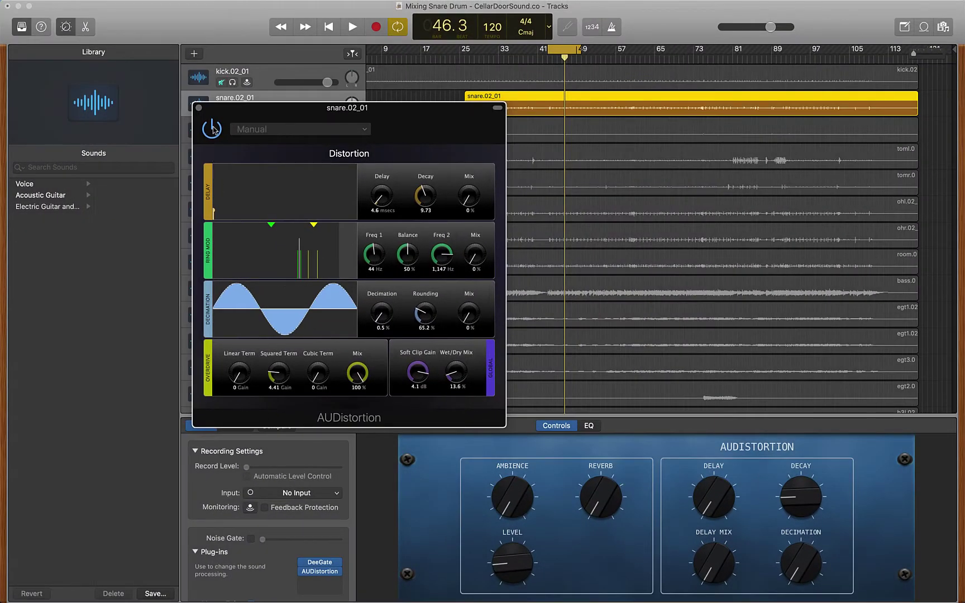
click(198, 108)
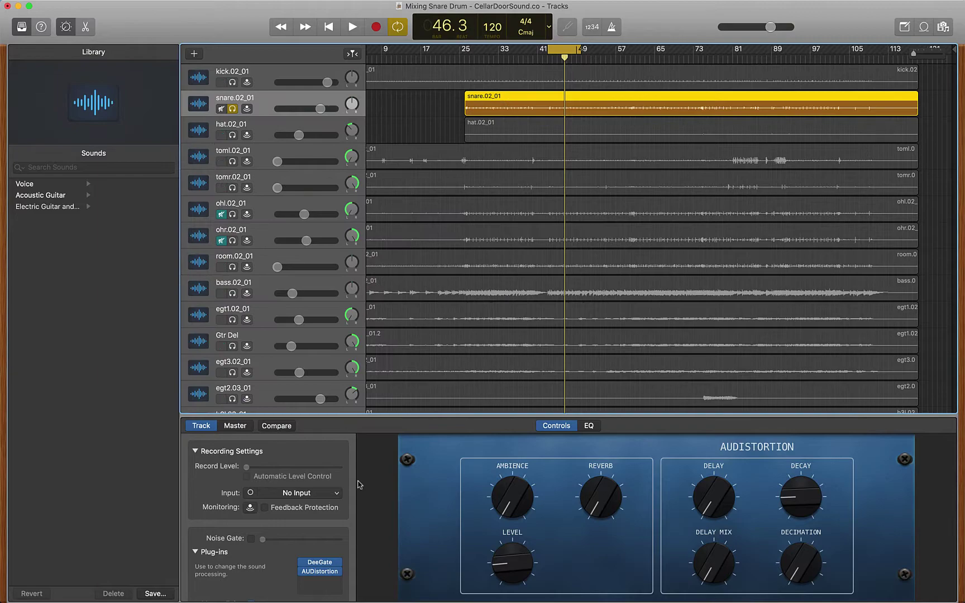
- Insert the Tokyo Dawn Labs TDR Kotelnikov compressor after AUDistortion on the snare track and reposition its window
click(337, 581)
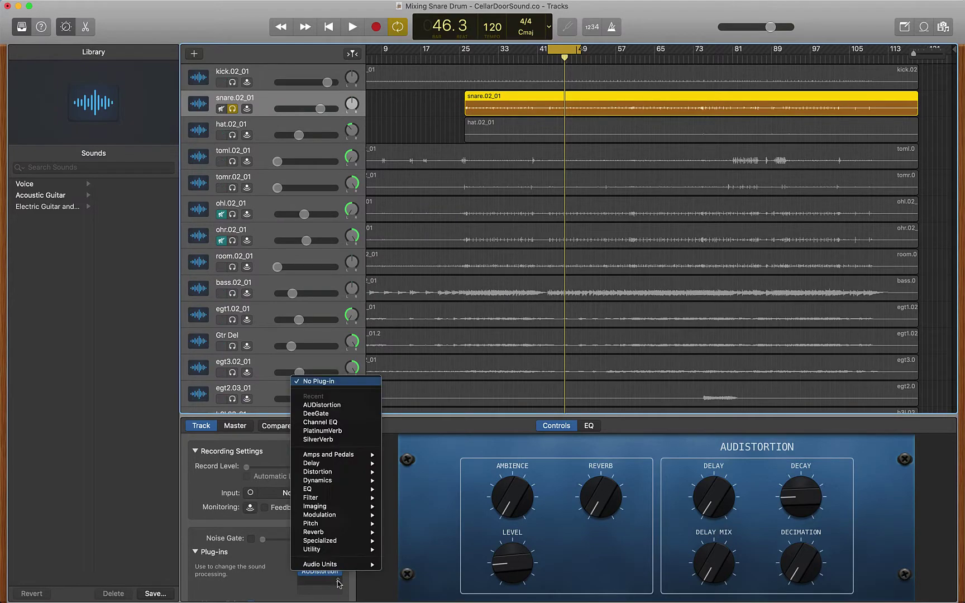
mouse_move(341, 565)
mouse_move(459, 464)
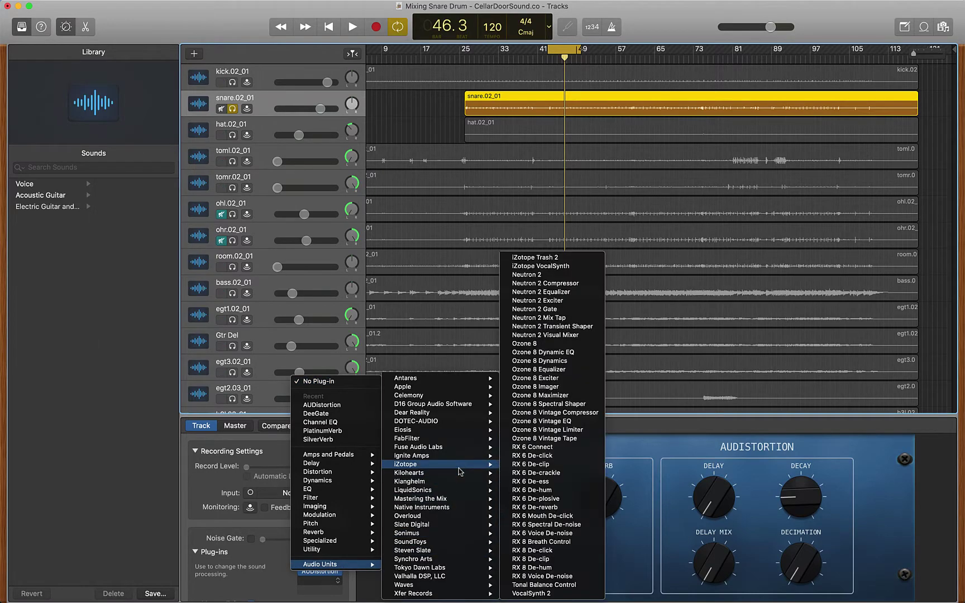
mouse_move(443, 560)
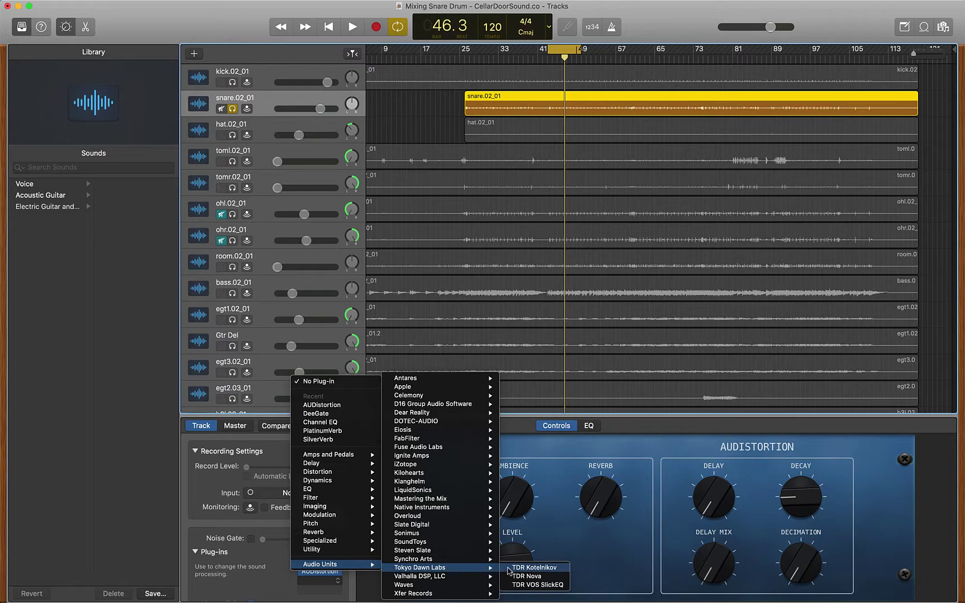
click(517, 568)
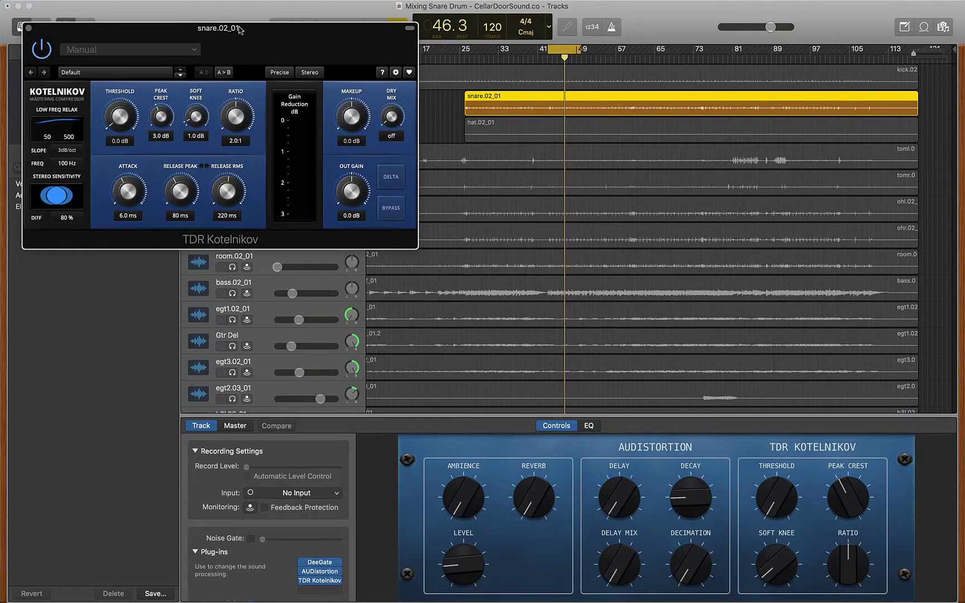
drag(270, 34, 392, 192)
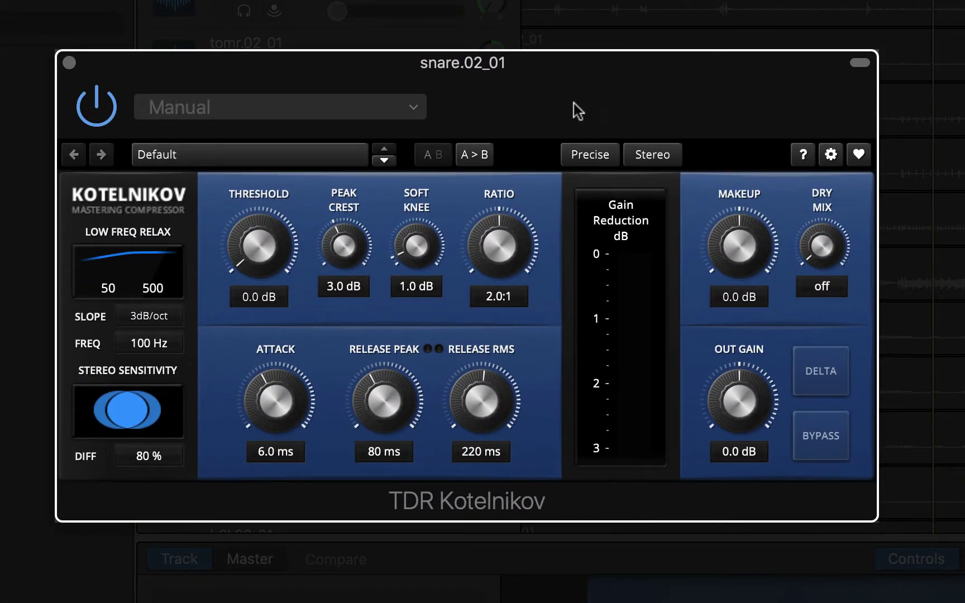
drag(572, 56, 565, 42)
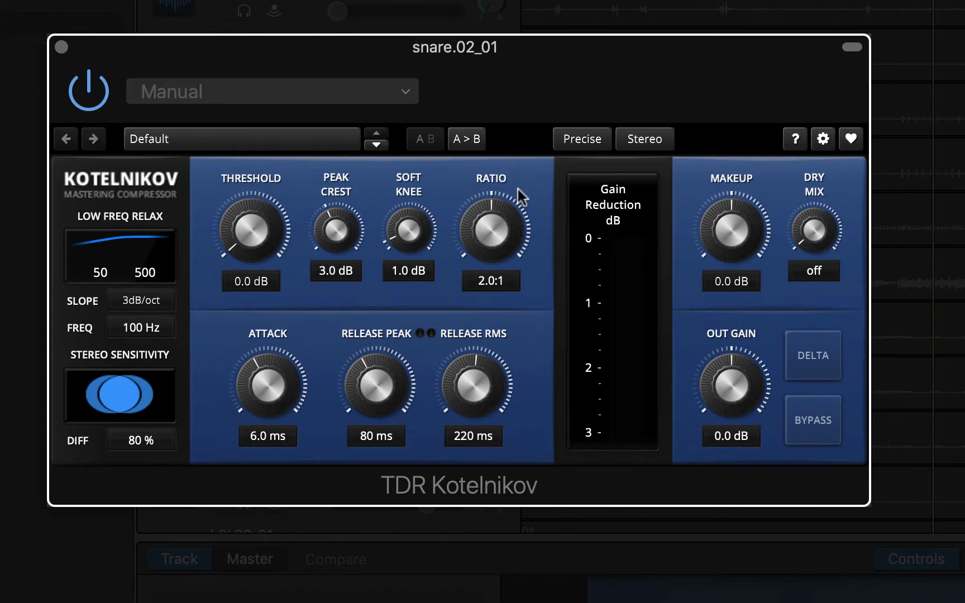
- Set Kotelnikov's ratio to 4.0:1, its threshold to -33.2 dB by ear, and its attack to 3.2 ms
click(488, 225)
drag(489, 225, 491, 228)
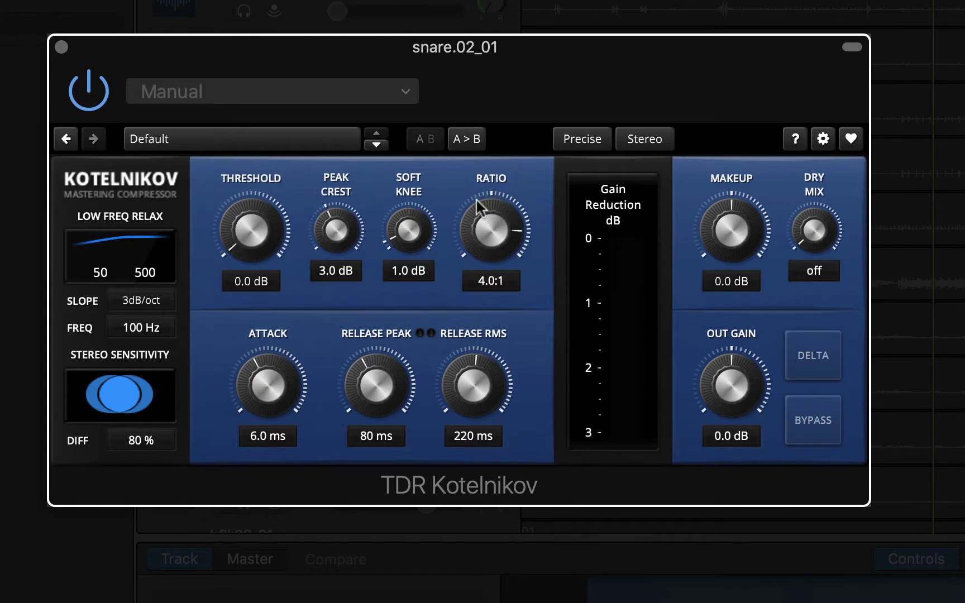
drag(249, 232, 260, 200)
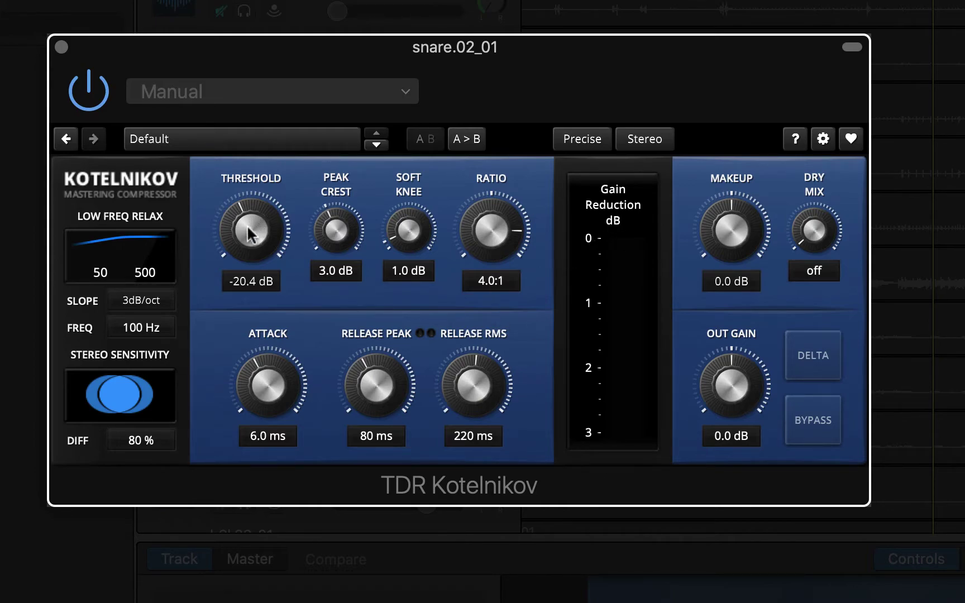
drag(252, 228, 252, 316)
drag(246, 210, 246, 201)
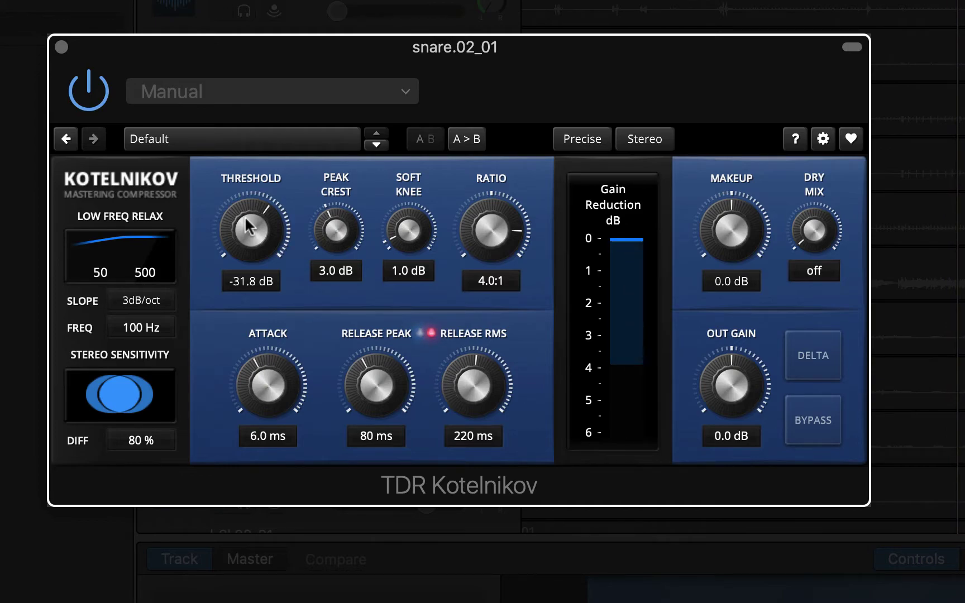
drag(246, 219, 246, 227)
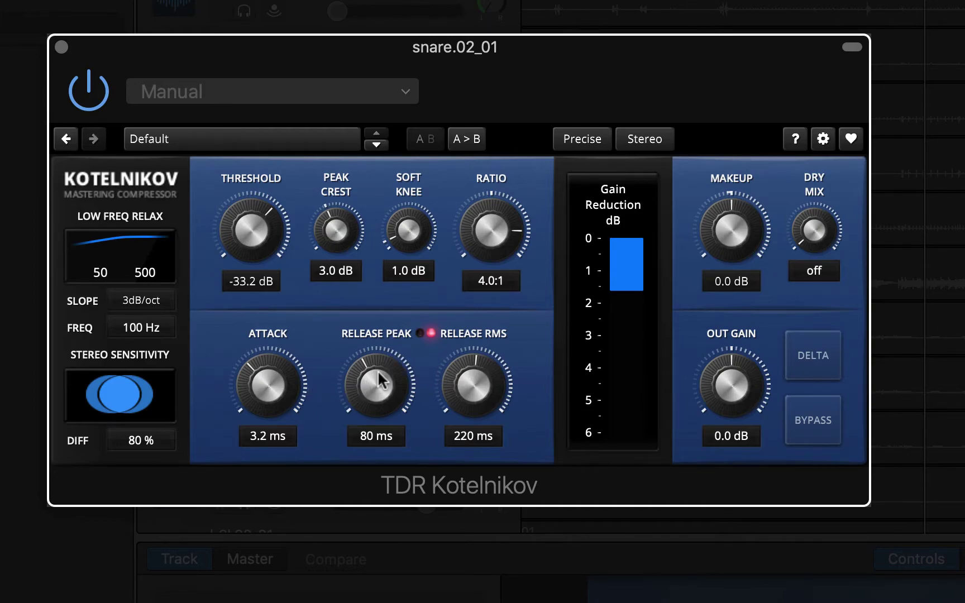
- Shorten Kotelnikov's release times to 42 ms for Release Peak and 134 ms for Release RMS
drag(376, 386, 376, 391)
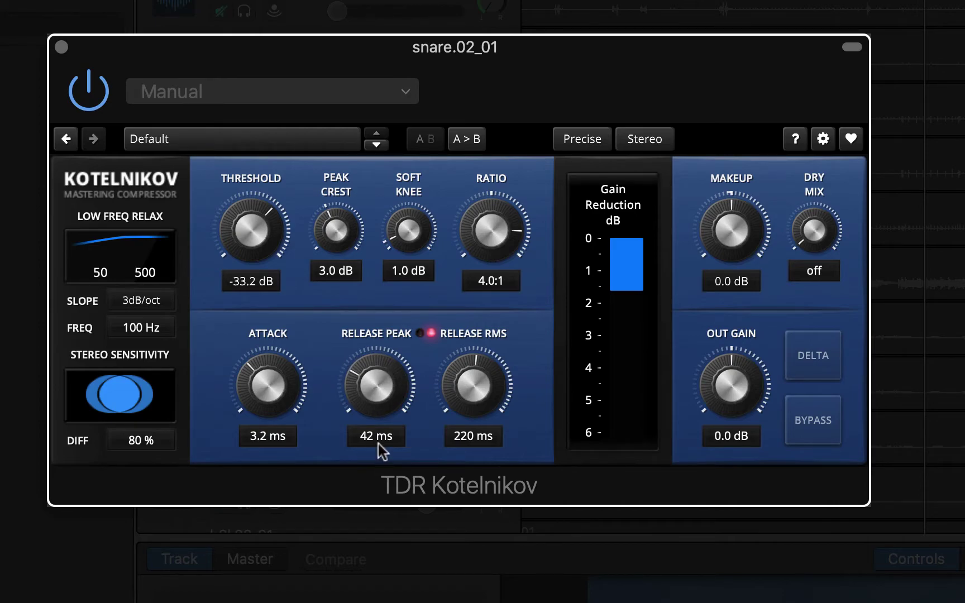
drag(457, 386, 474, 391)
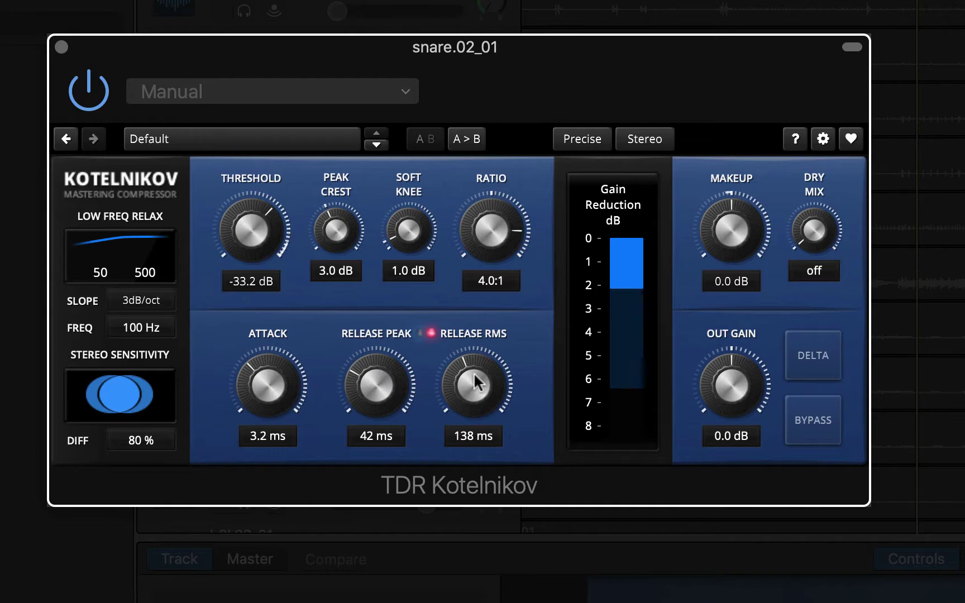
drag(476, 385, 476, 387)
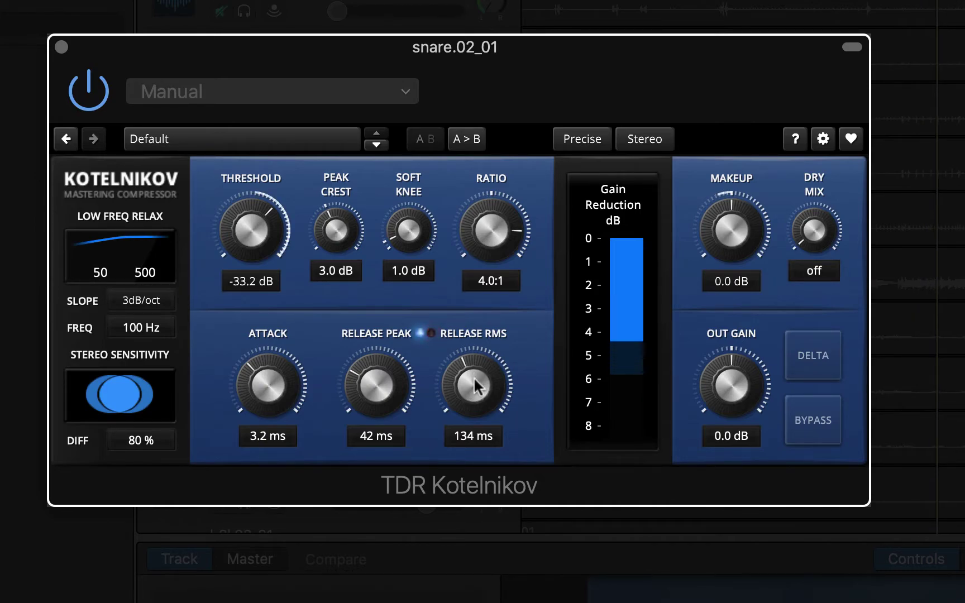
- Fine-tune the compressor threshold to -32.9 dB and raise Makeup to 6.0 dB and Out Gain to 3.3 dB
drag(299, 235, 254, 248)
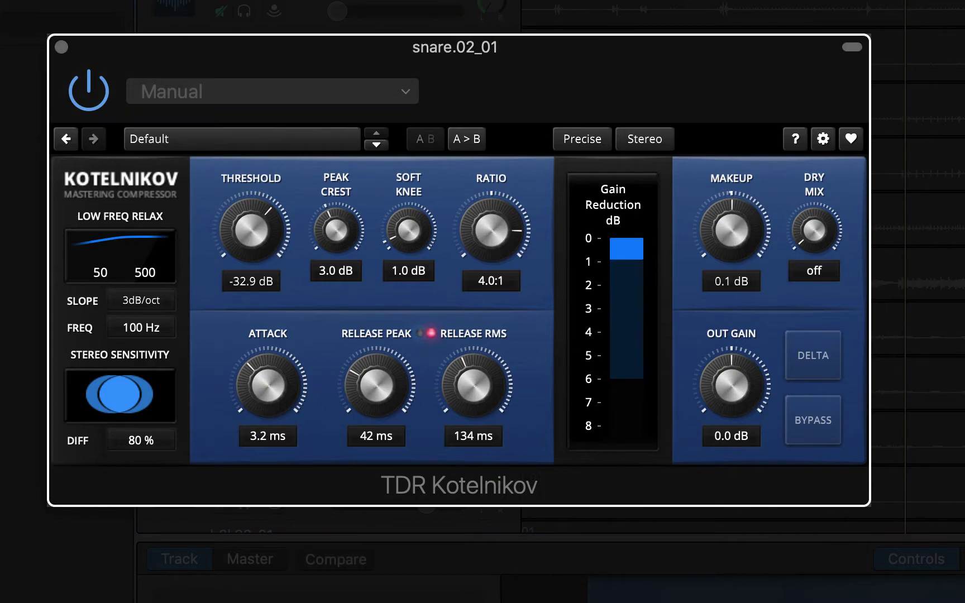
drag(732, 230, 732, 221)
drag(729, 235, 732, 209)
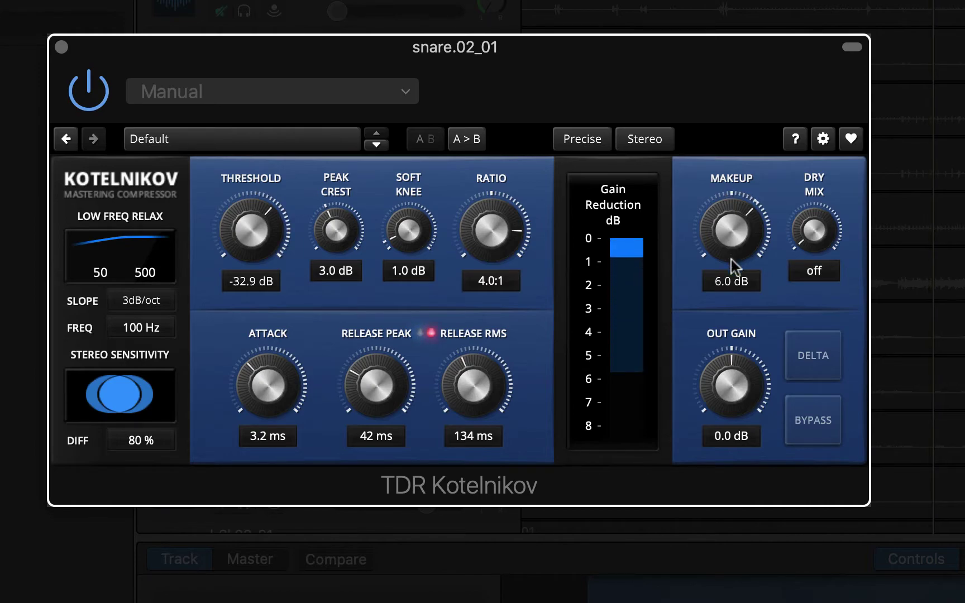
drag(735, 384, 724, 293)
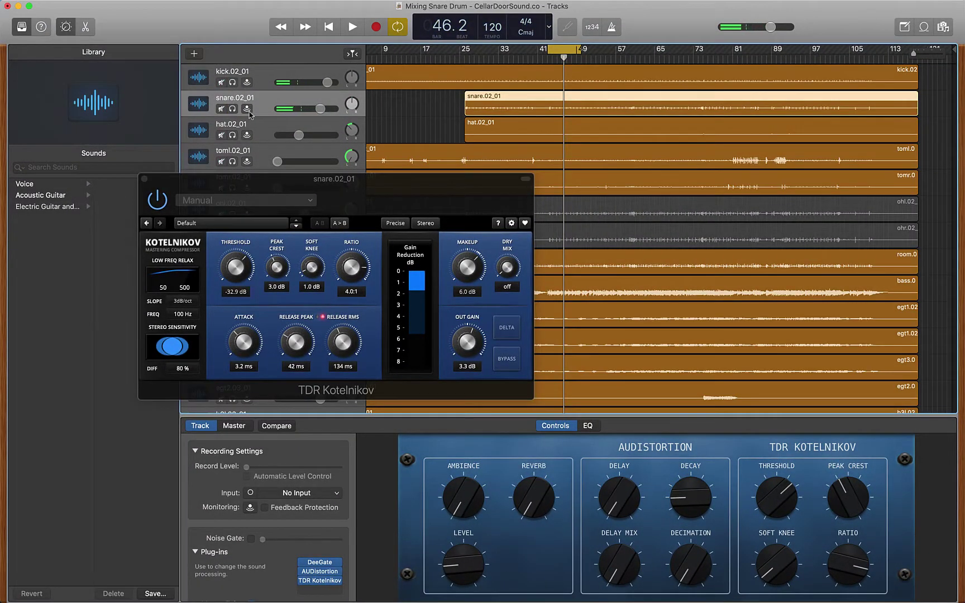
- Play the full mix to check the compressed snare, stop playback, and solo the snare.02_01 track again
key(space)
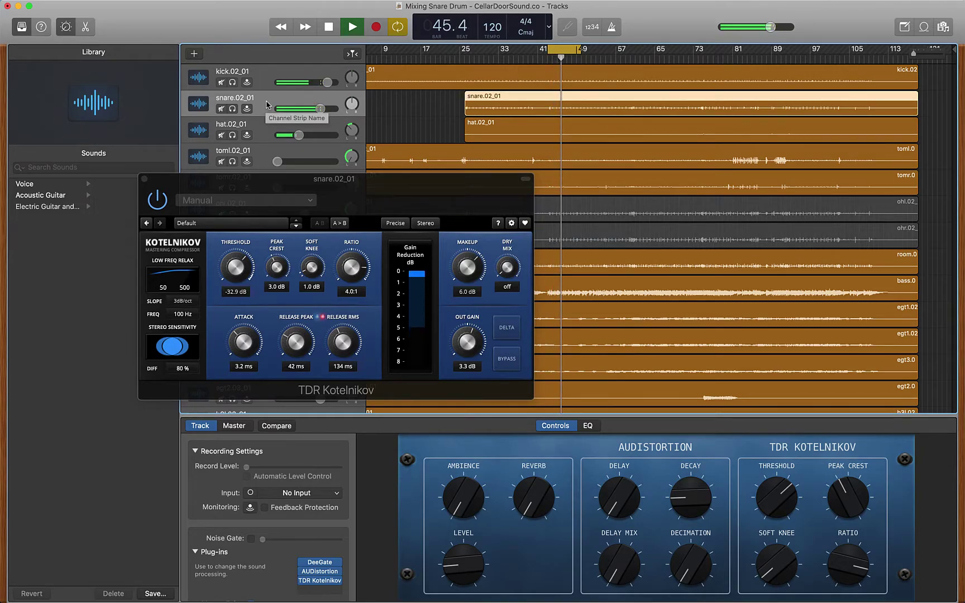
key(space)
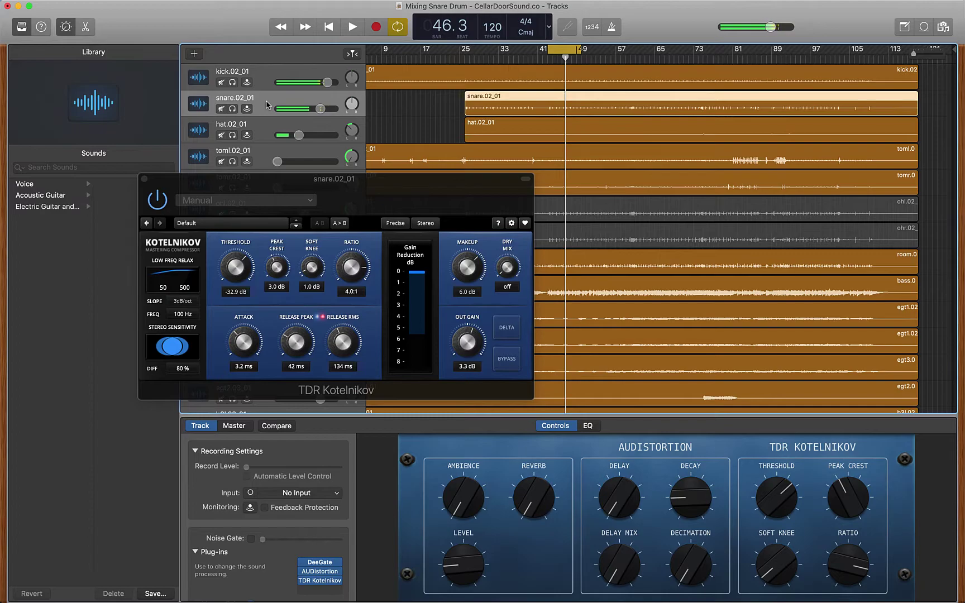
click(232, 109)
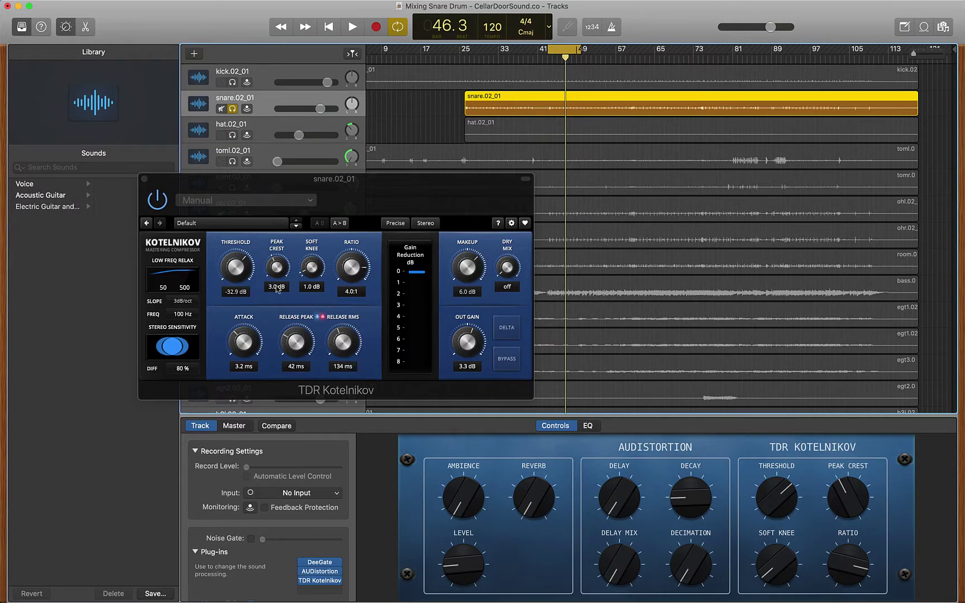
- Close the TDR Kotelnikov window and insert Channel EQ in the next plug-in slot of the soloed snare track
click(370, 194)
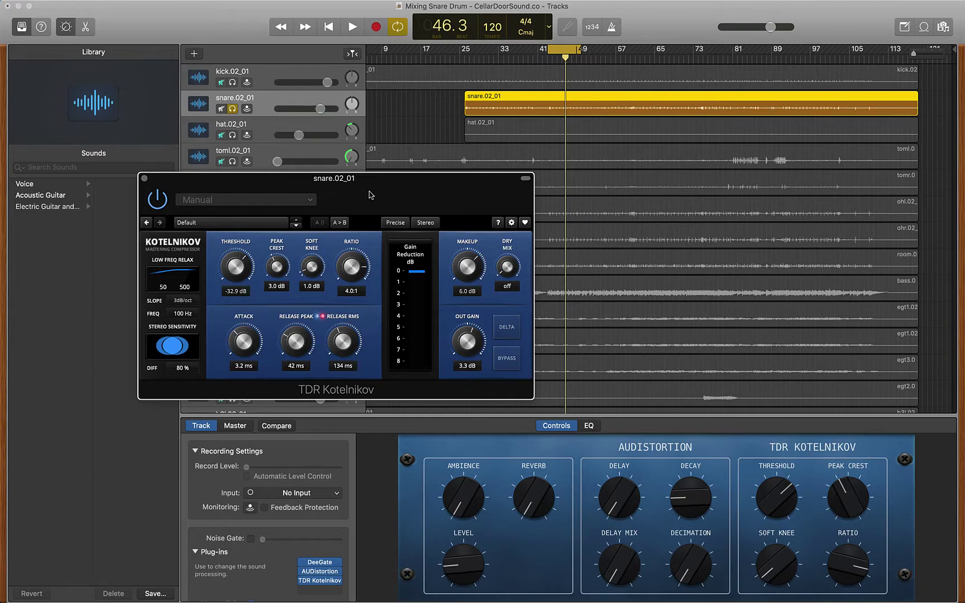
click(144, 179)
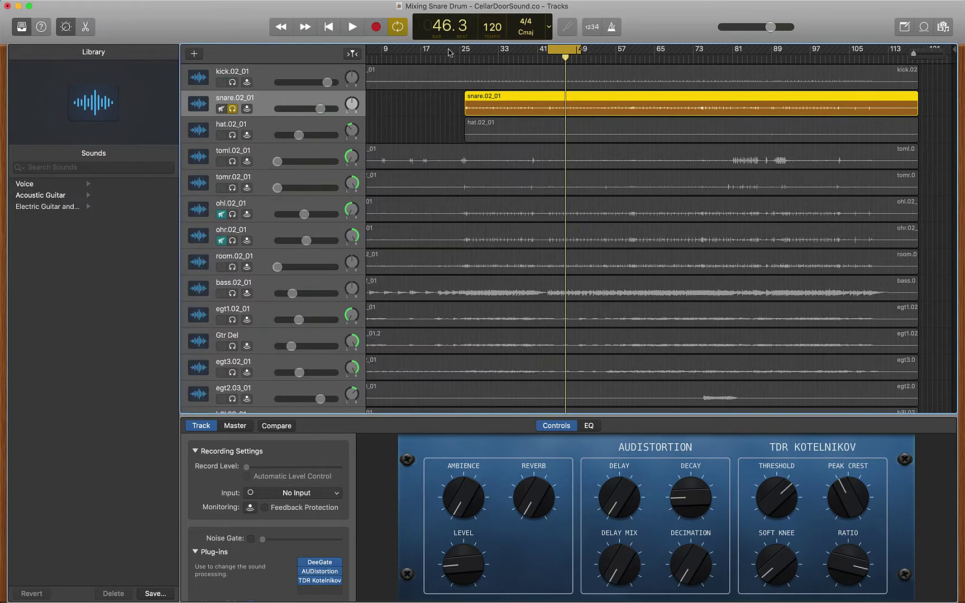
click(233, 109)
click(338, 590)
mouse_move(342, 498)
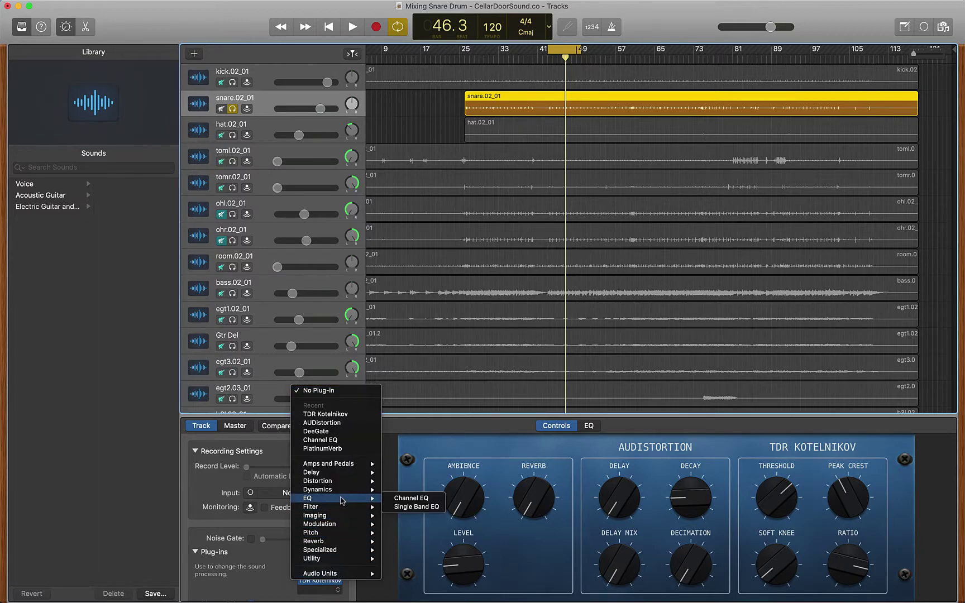
click(411, 499)
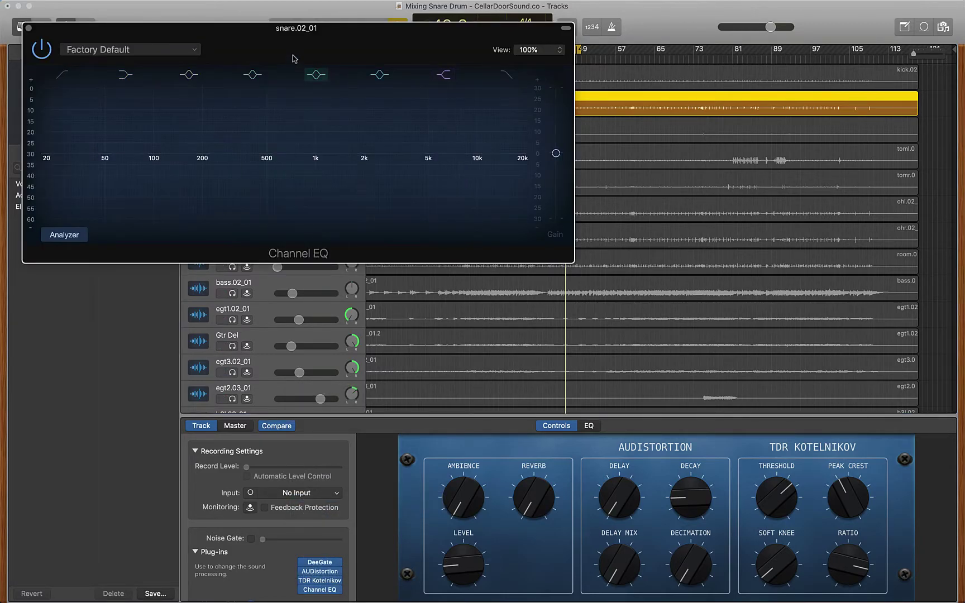
- Enable Channel EQ's low-cut filter on the snare at 83 Hz with a 24 dB/Oct slope and Q 0.83
drag(292, 42, 416, 176)
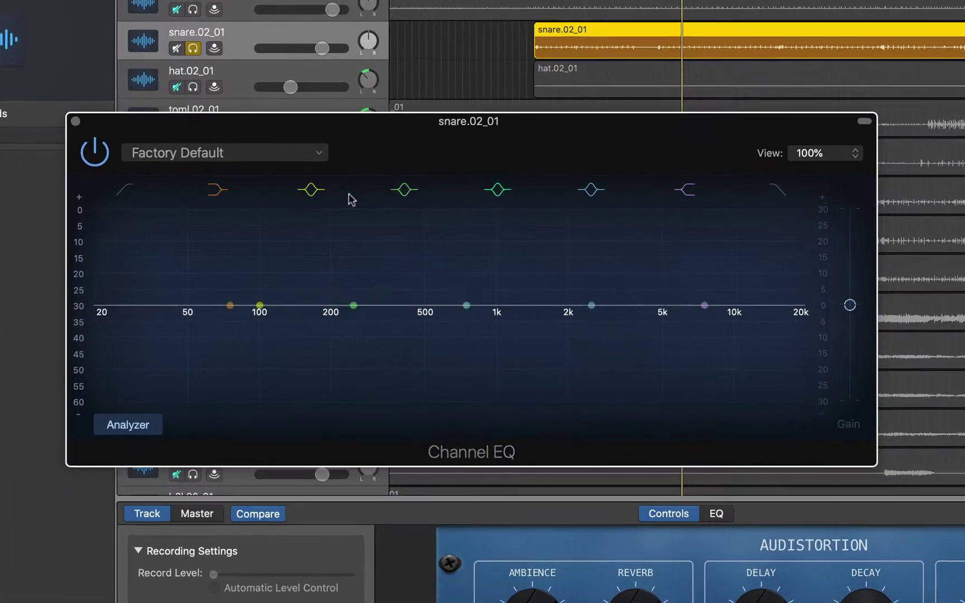
mouse_move(401, 204)
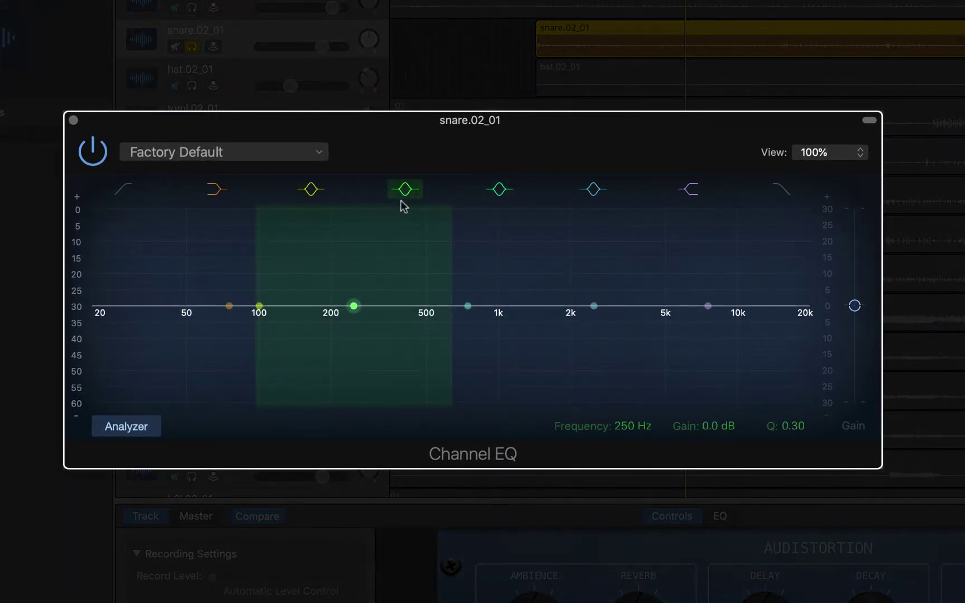
click(119, 191)
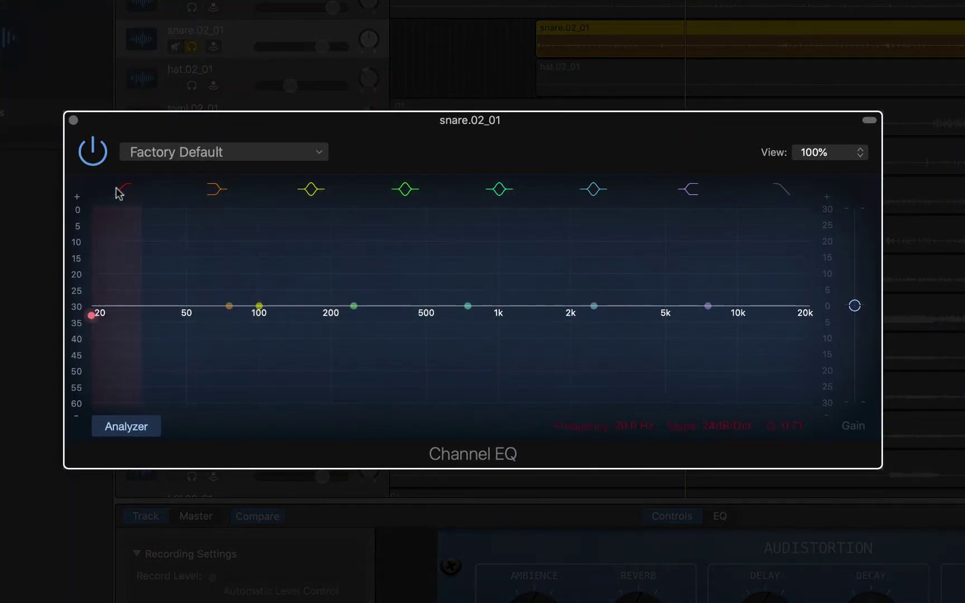
drag(92, 318, 232, 315)
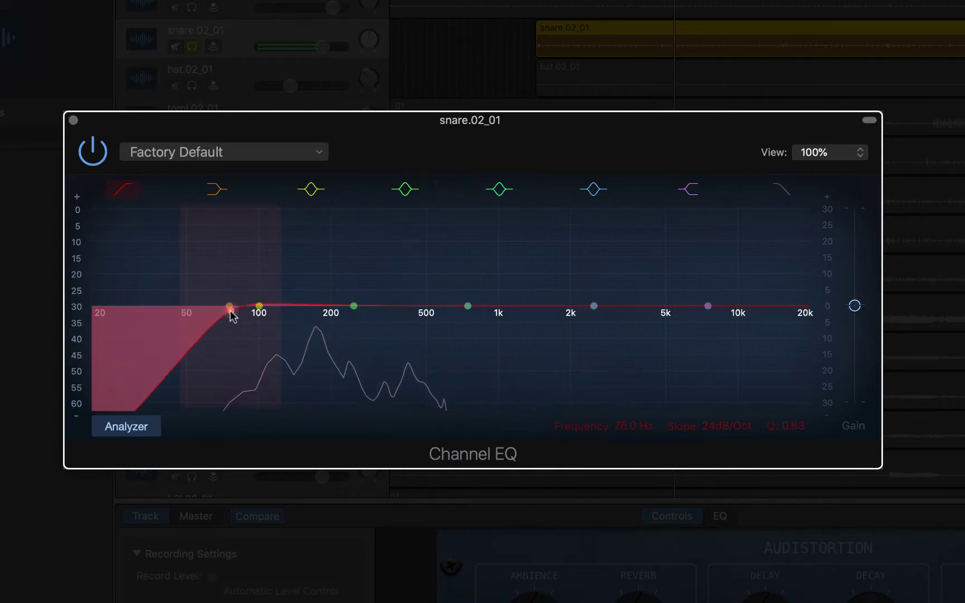
drag(793, 423, 793, 408)
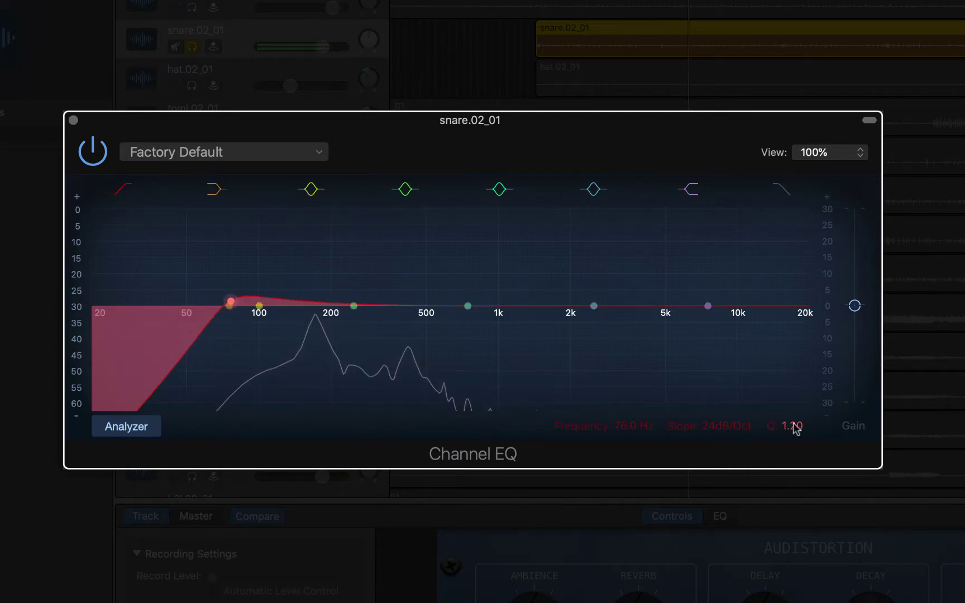
drag(232, 306, 242, 317)
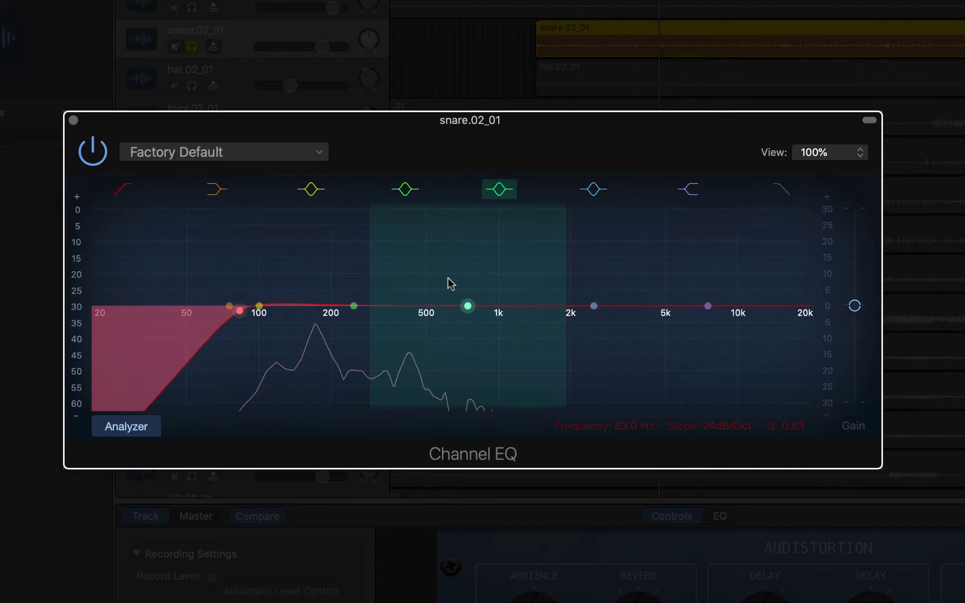
- Sweep the fifth EQ band with a boost to find the resonance, then cut it at 440 Hz by 5.0 dB with Q 1.30
drag(467, 307, 468, 274)
drag(795, 433, 795, 433)
drag(468, 276, 442, 322)
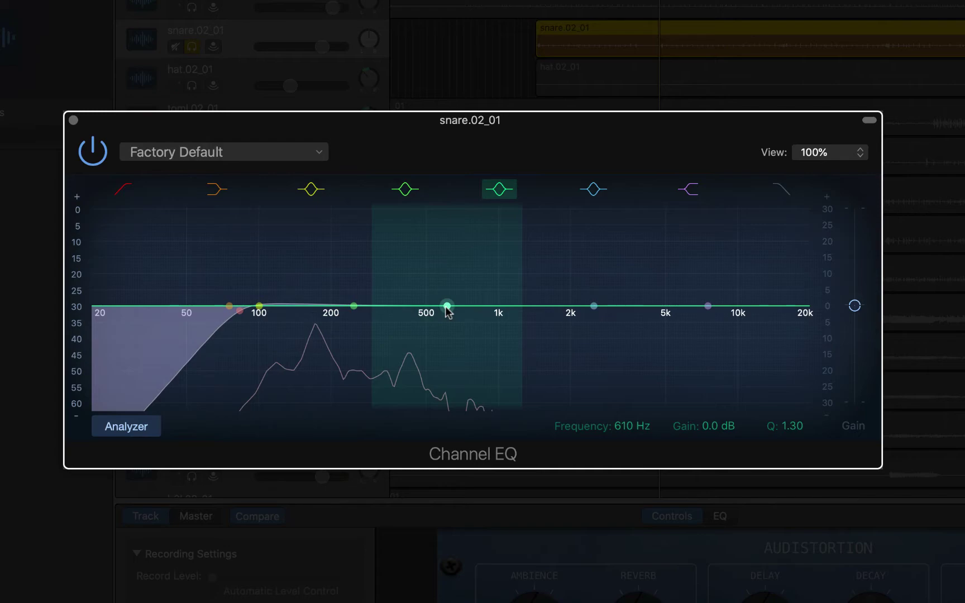
drag(446, 307, 411, 233)
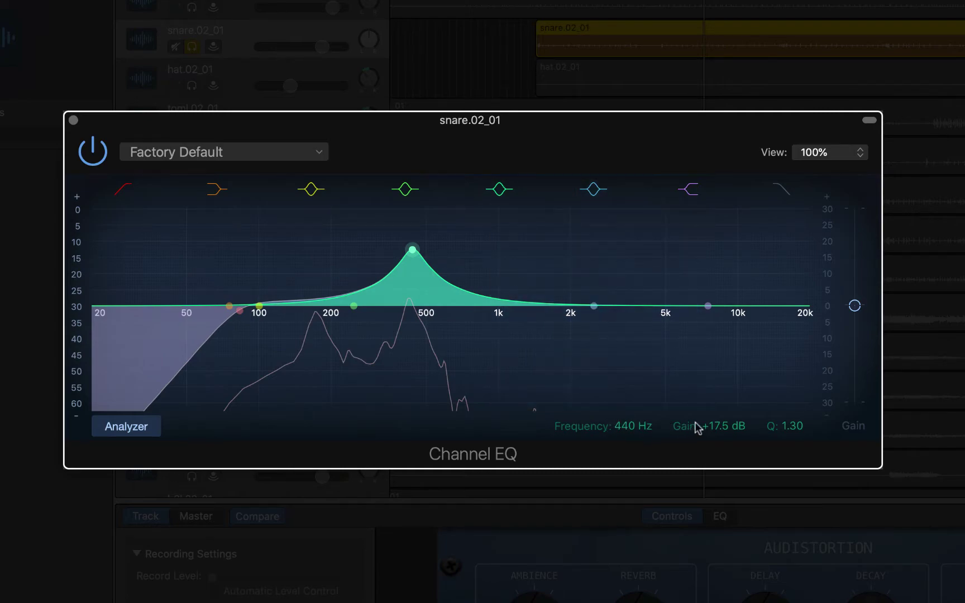
drag(723, 428, 723, 464)
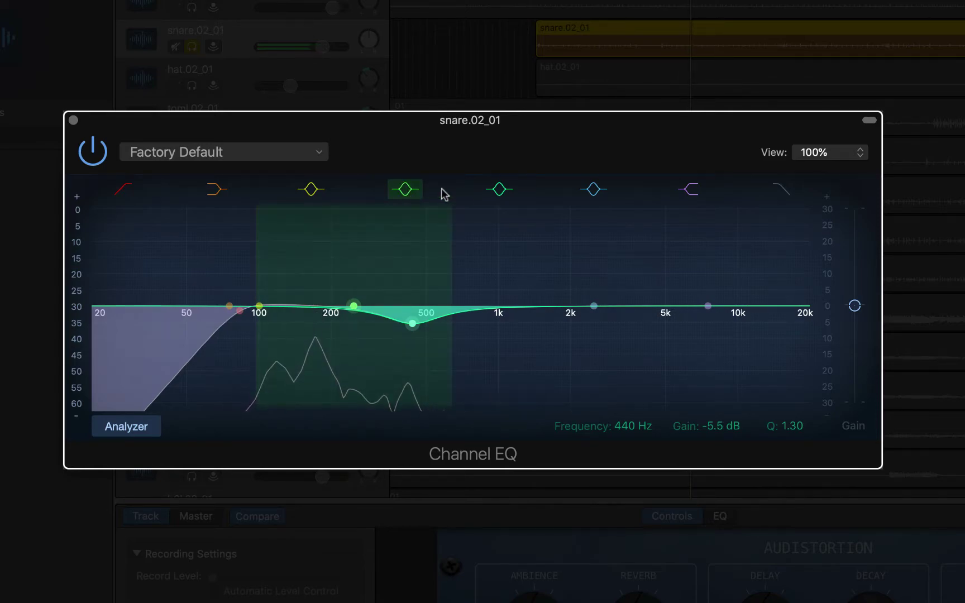
click(500, 190)
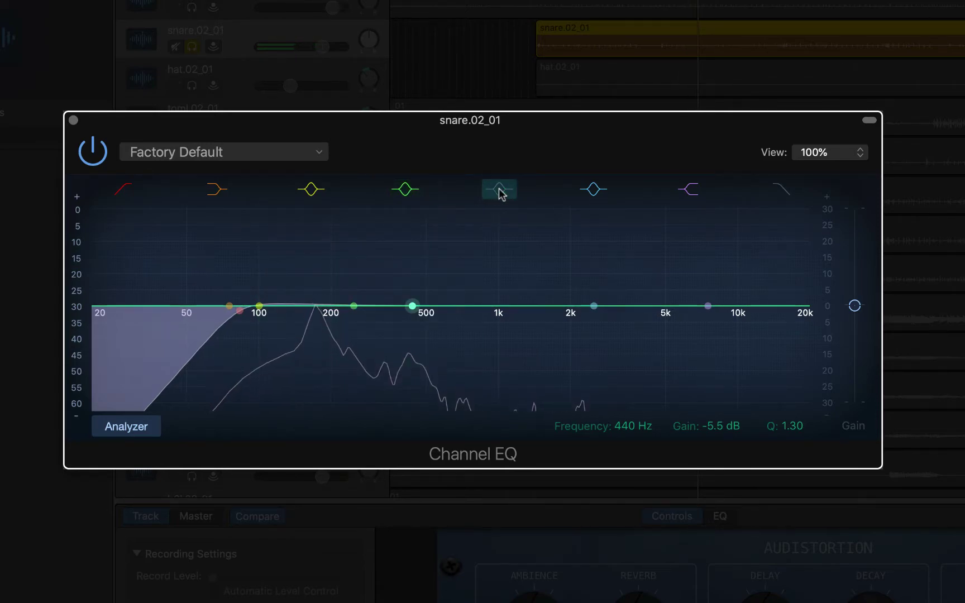
click(499, 190)
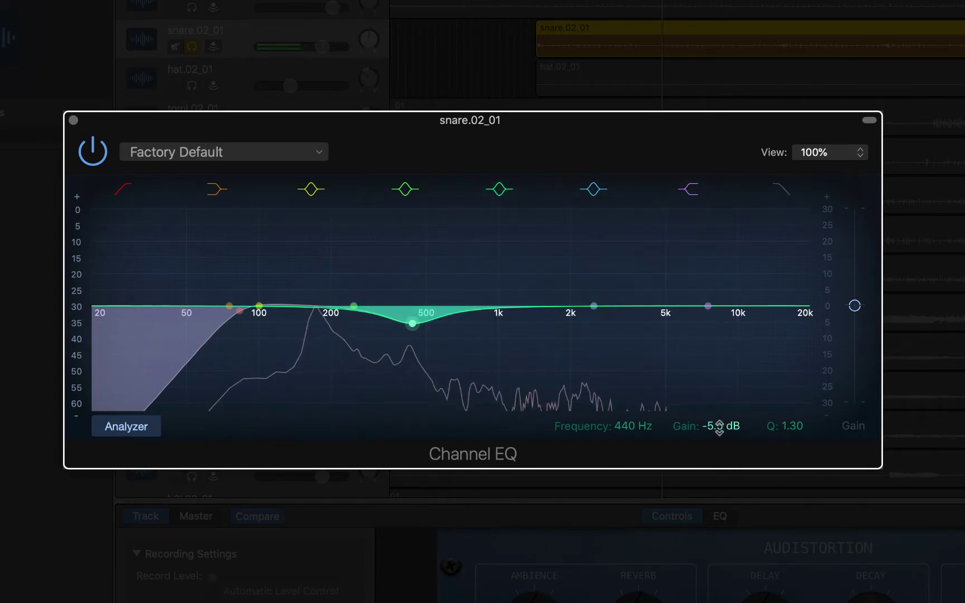
drag(720, 425, 719, 423)
- Bypass and re-enable the 440 Hz cut repeatedly to compare the snare with and without it
click(495, 189)
click(495, 189)
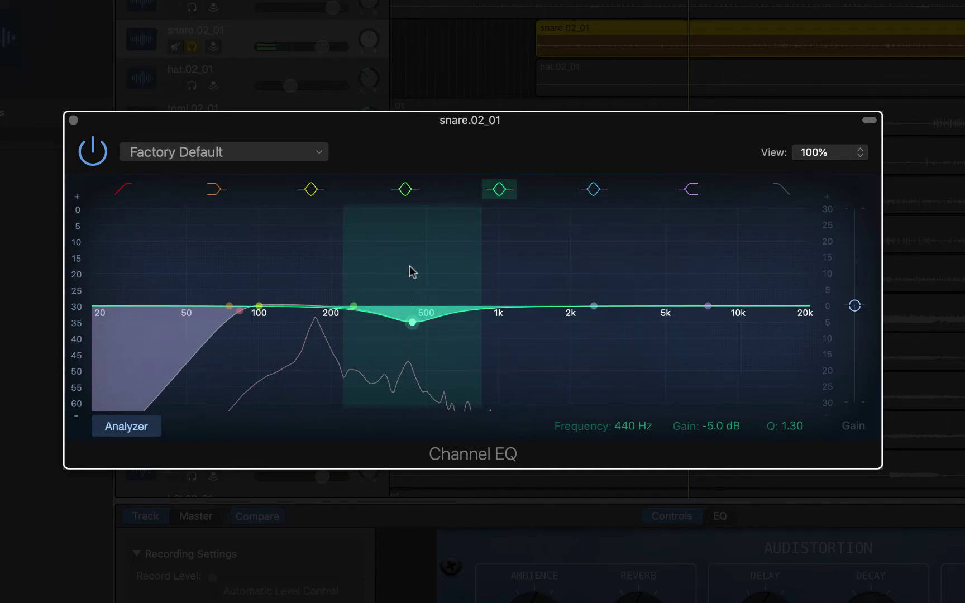
click(502, 192)
click(502, 193)
click(502, 192)
click(502, 192)
click(490, 196)
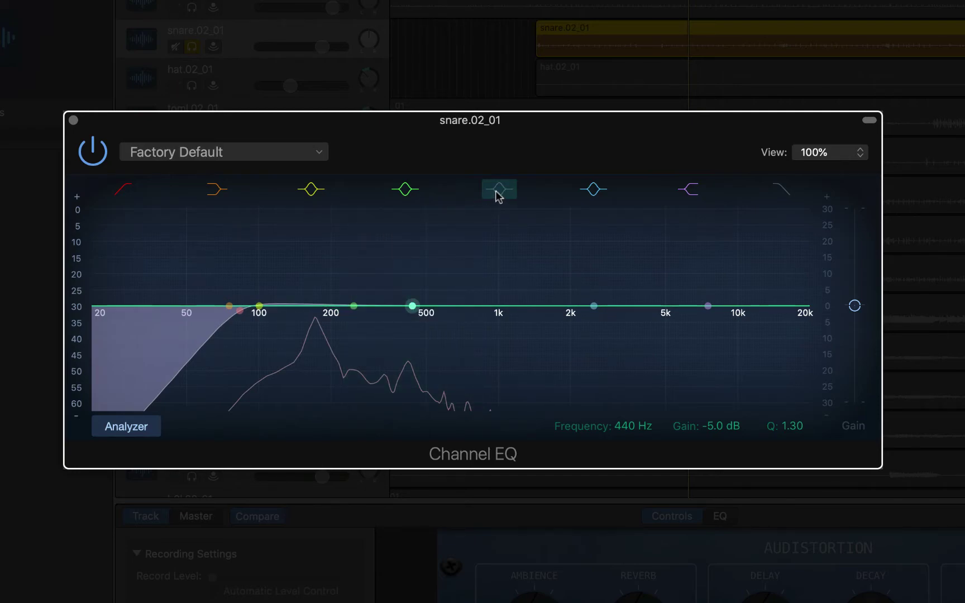
click(499, 194)
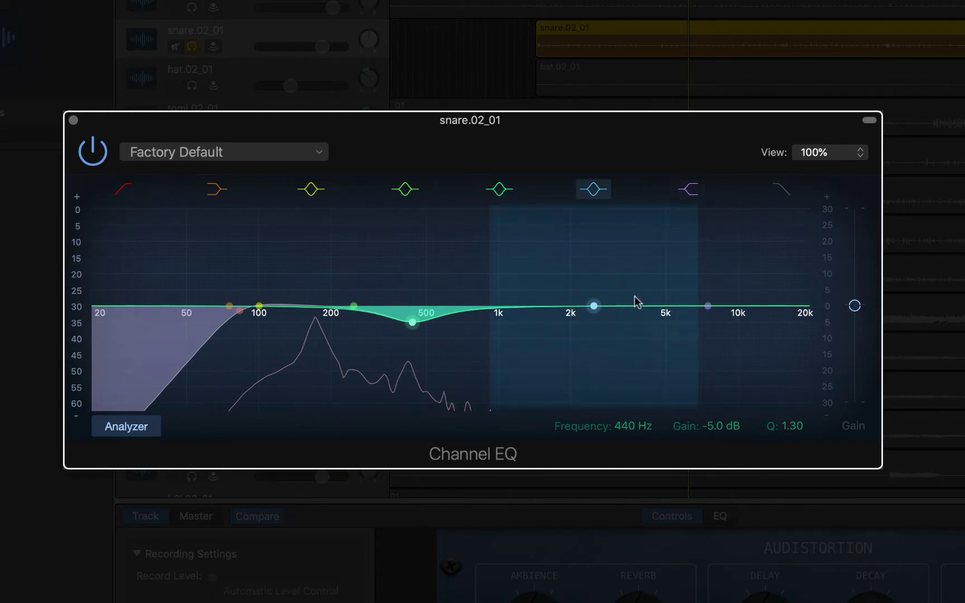
- Boost the sixth EQ band by 4.0 dB at 2200 Hz with Q 1.00 and compare it against bypass
drag(593, 306, 578, 271)
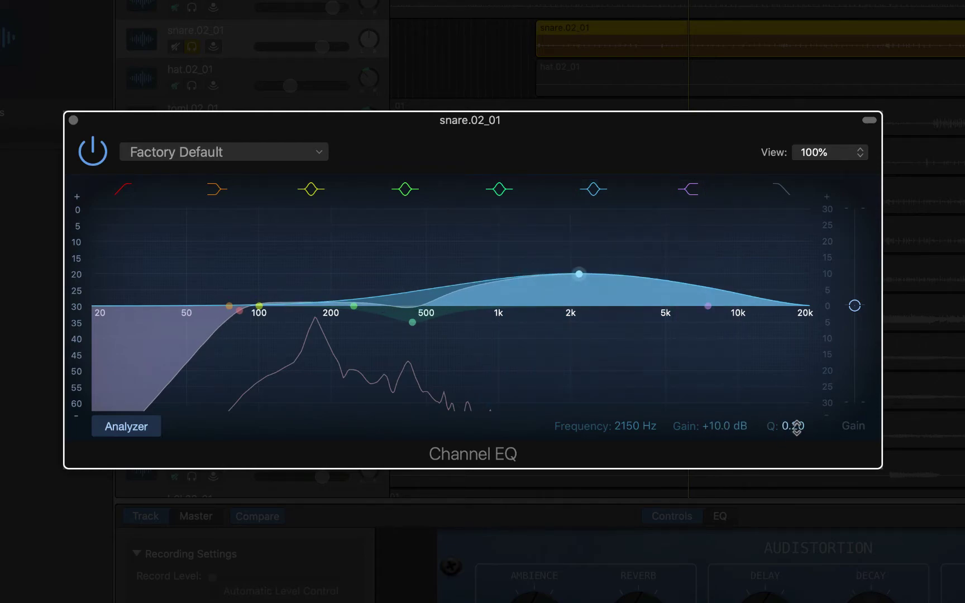
drag(796, 427, 796, 430)
drag(793, 426, 793, 404)
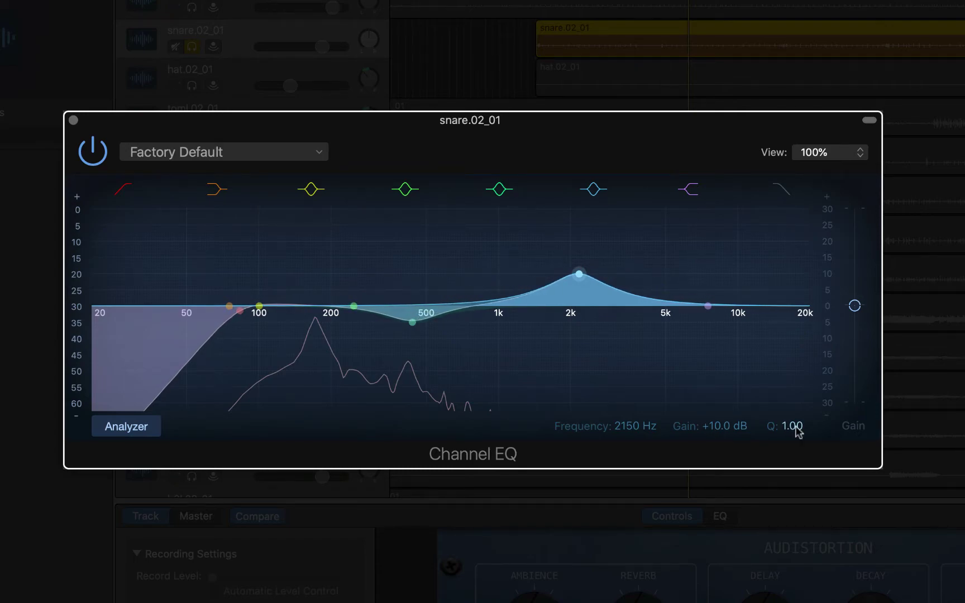
mouse_move(581, 277)
mouse_down()
mouse_move(593, 317)
mouse_move(605, 275)
mouse_move(597, 246)
mouse_move(617, 239)
mouse_move(577, 232)
mouse_move(539, 243)
mouse_move(591, 251)
mouse_move(580, 260)
mouse_move(581, 292)
mouse_up()
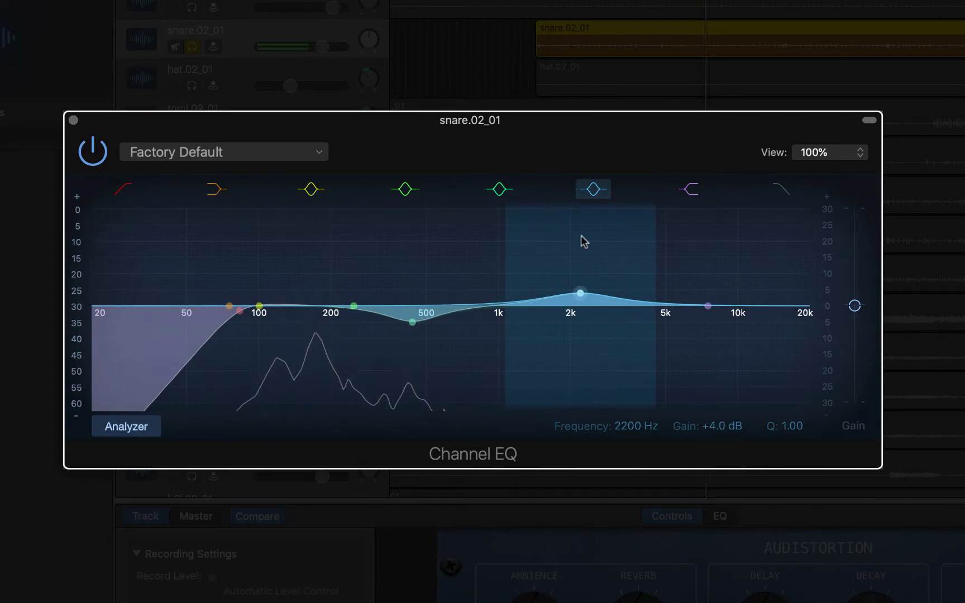
click(591, 190)
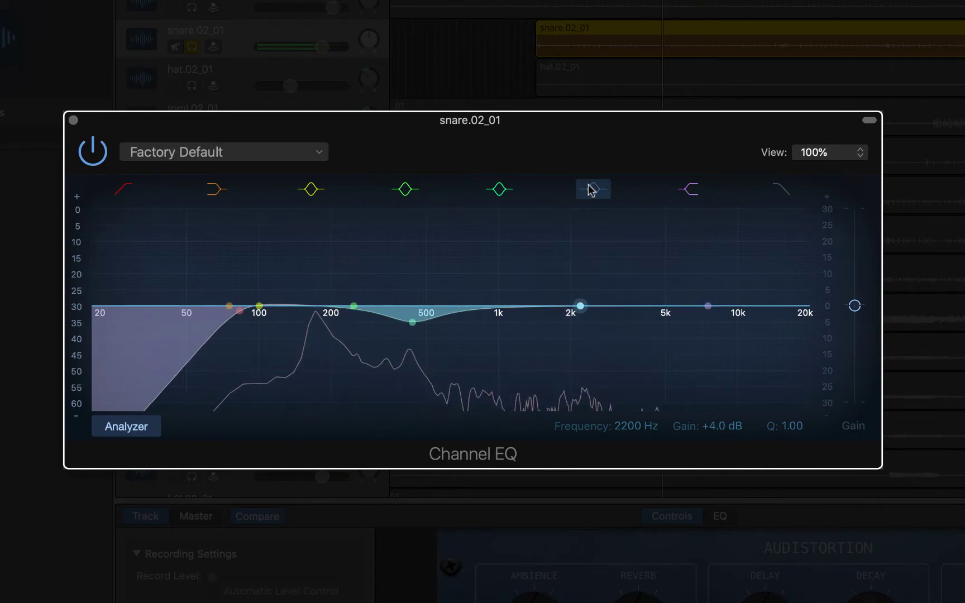
click(590, 190)
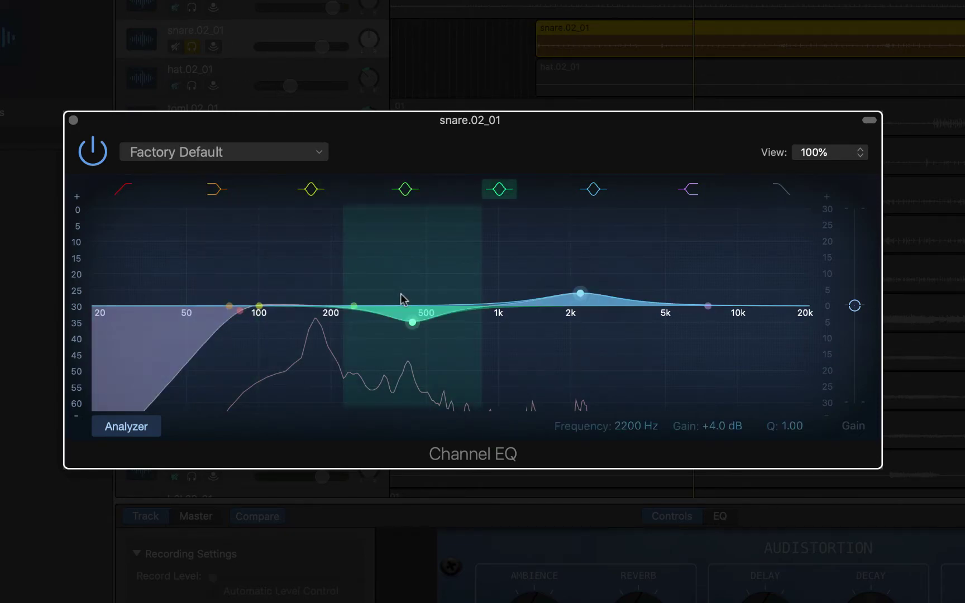
- Boost the third EQ band by 9.0 dB at 130 Hz with Q 1.90 and compare it against bypass
drag(267, 305, 302, 280)
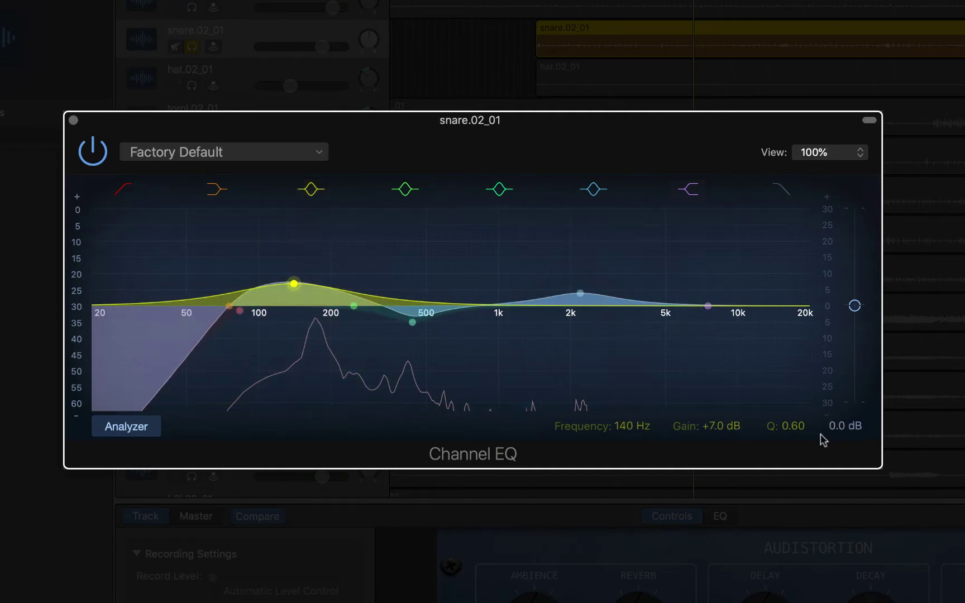
drag(798, 427, 798, 383)
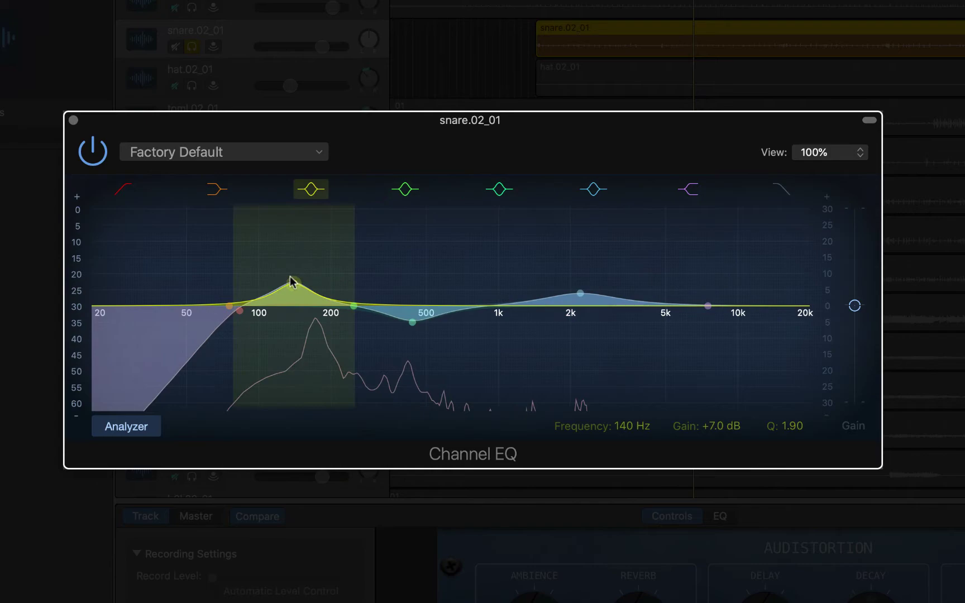
mouse_move(294, 285)
mouse_down()
mouse_move(291, 306)
mouse_move(308, 237)
mouse_move(320, 234)
mouse_move(284, 291)
mouse_move(289, 234)
mouse_move(314, 237)
mouse_move(301, 237)
mouse_move(288, 272)
mouse_move(285, 260)
mouse_move(285, 279)
mouse_up()
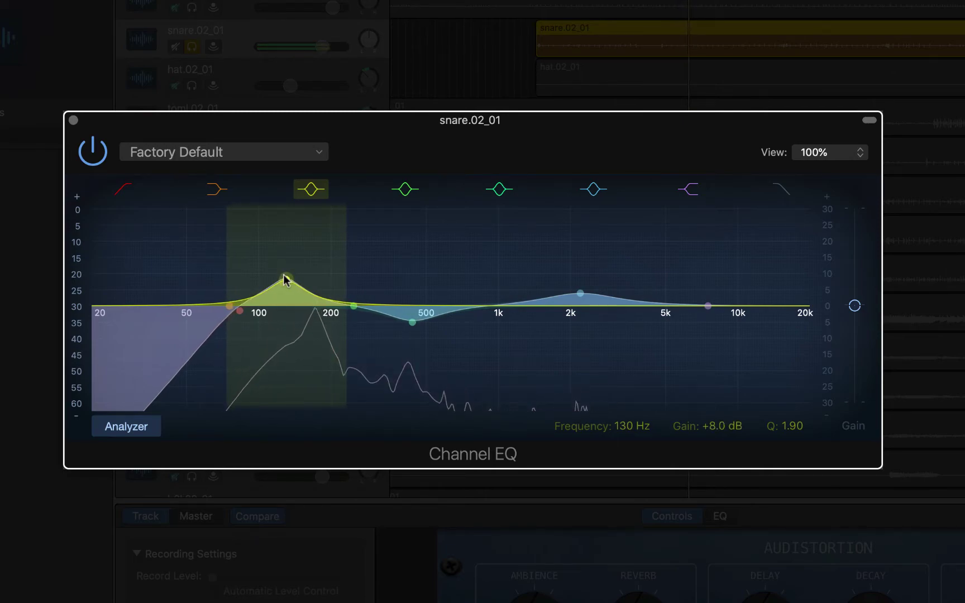
drag(285, 279, 285, 276)
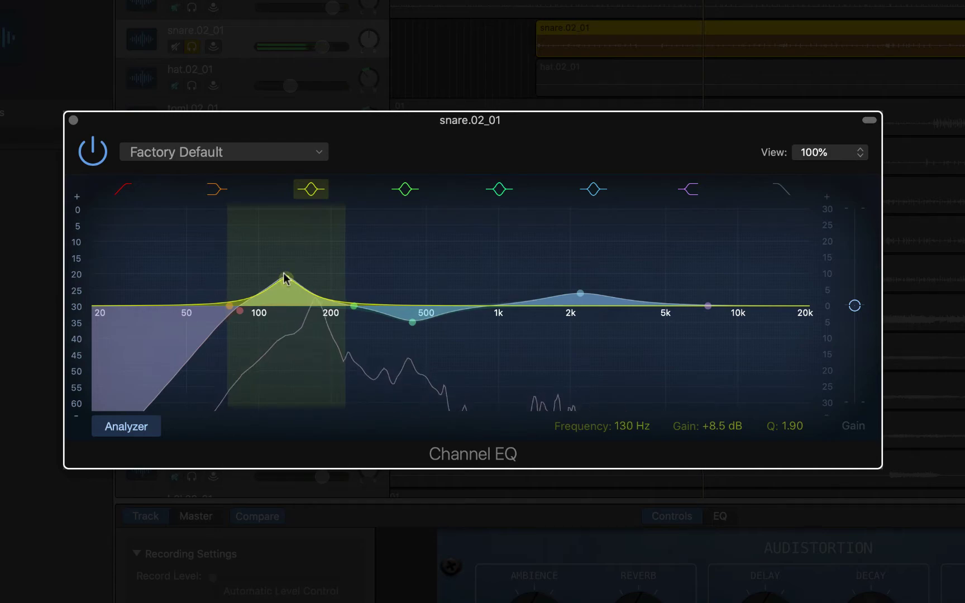
click(314, 189)
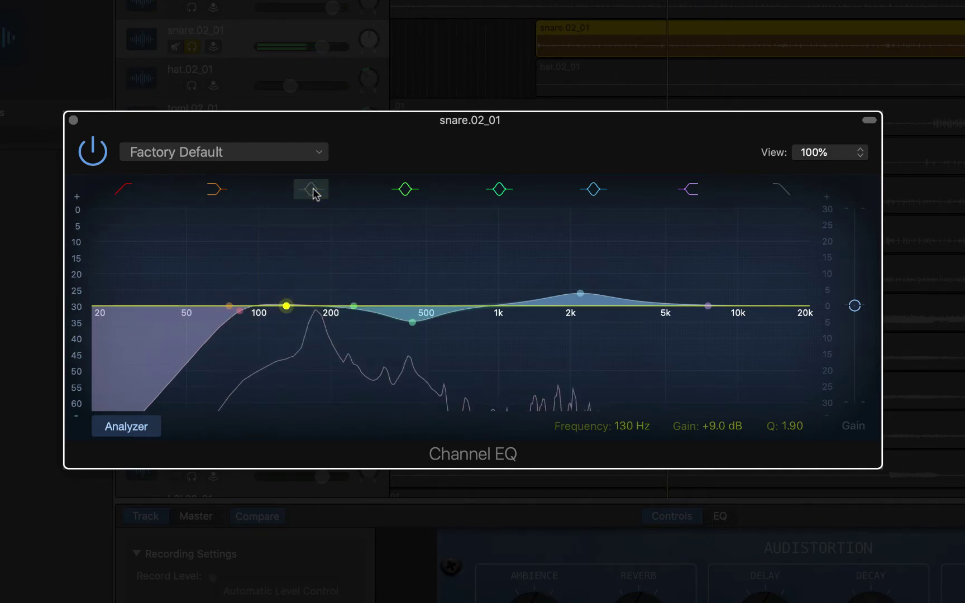
click(314, 189)
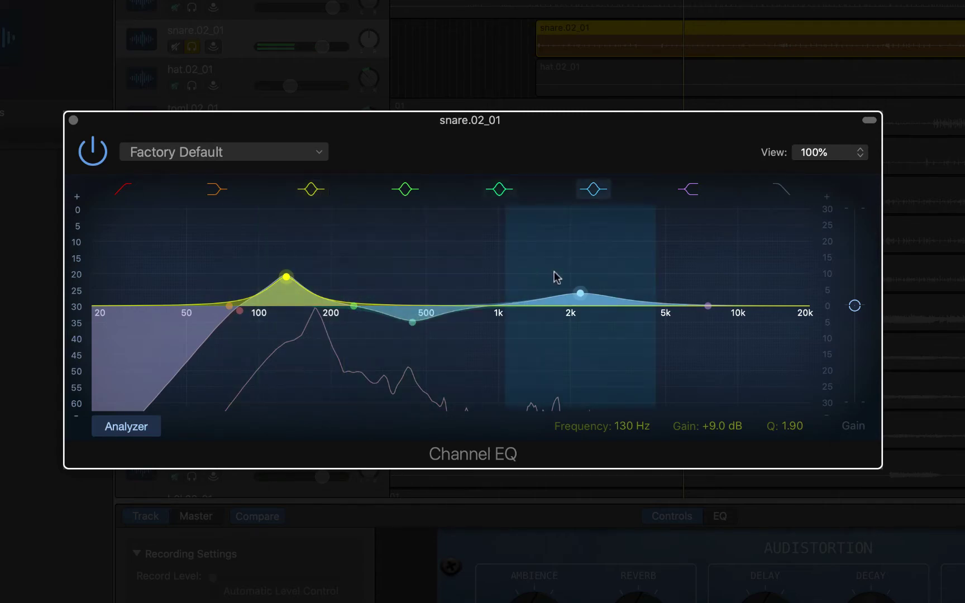
- With the snare unsoloed, raise the upper-mid EQ boost to 7.5 dB at 2400 Hz and boost the high shelf
click(194, 48)
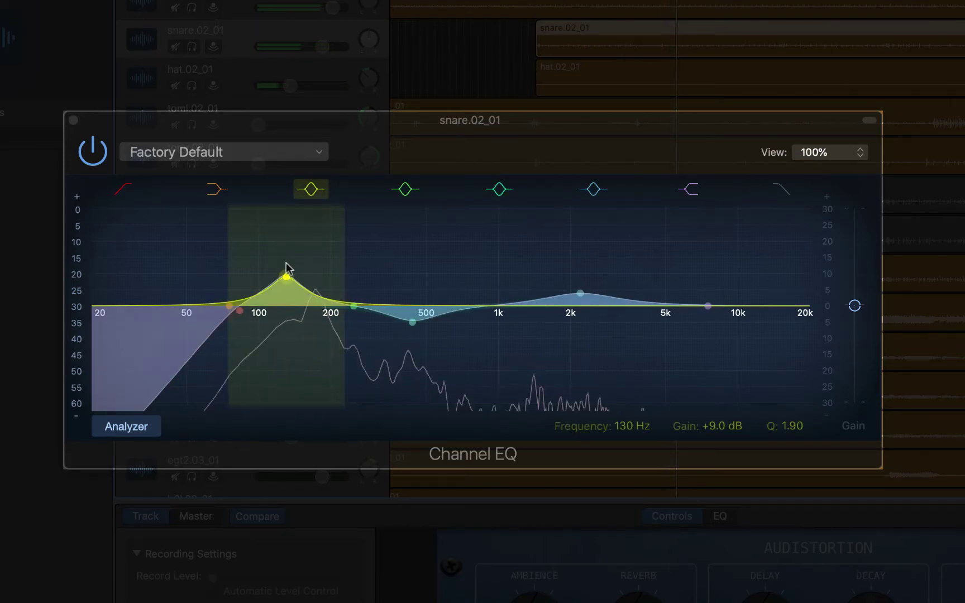
drag(581, 292, 599, 279)
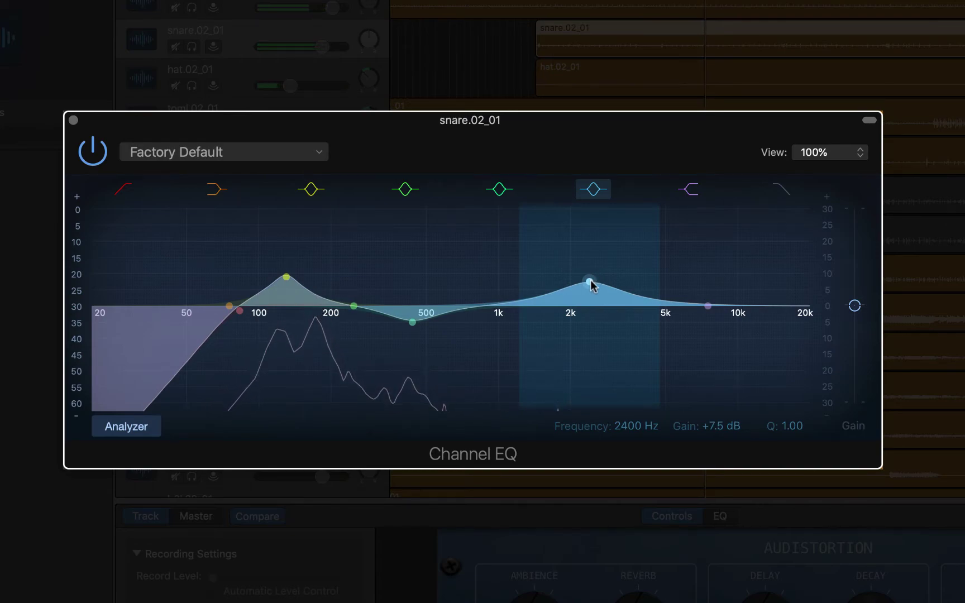
click(708, 306)
mouse_move(709, 306)
mouse_down()
mouse_move(714, 258)
mouse_move(700, 228)
mouse_move(710, 289)
mouse_up()
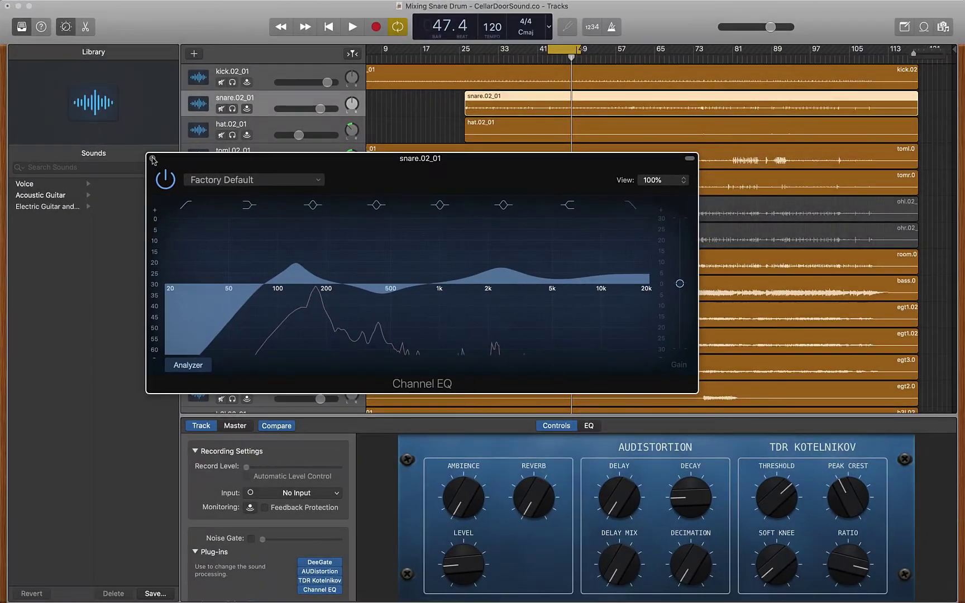
click(138, 152)
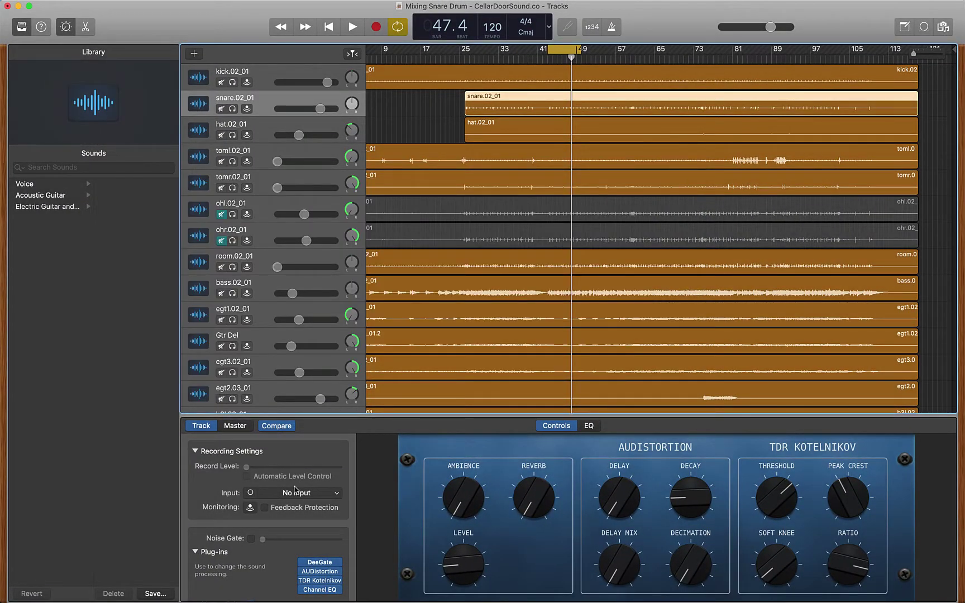
- Play the full mix with all four snare plug-ins bypassed and again with them enabled to compare the processing
drag(301, 562, 300, 592)
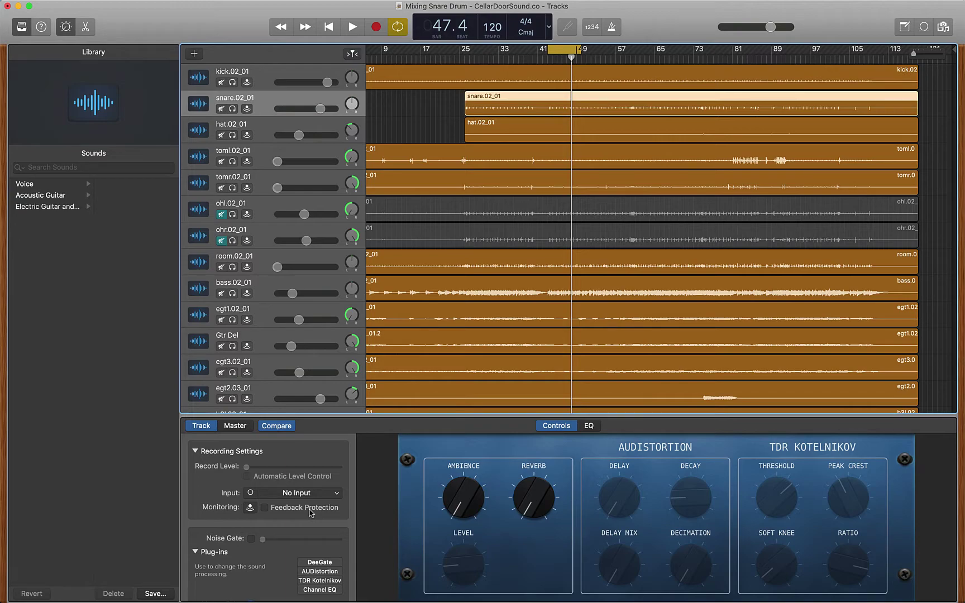
key(space)
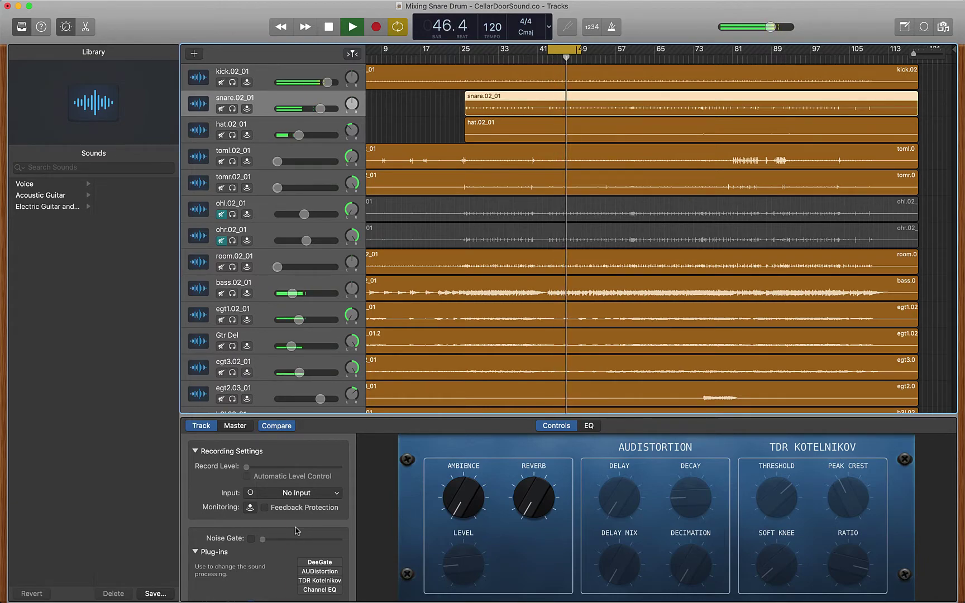
key(space)
mouse_move(303, 584)
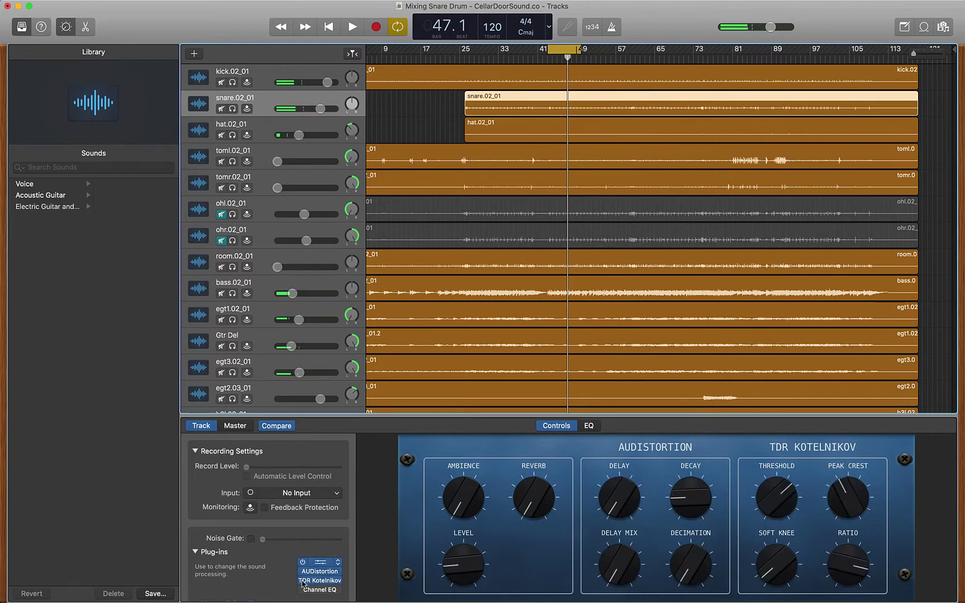
key(space)
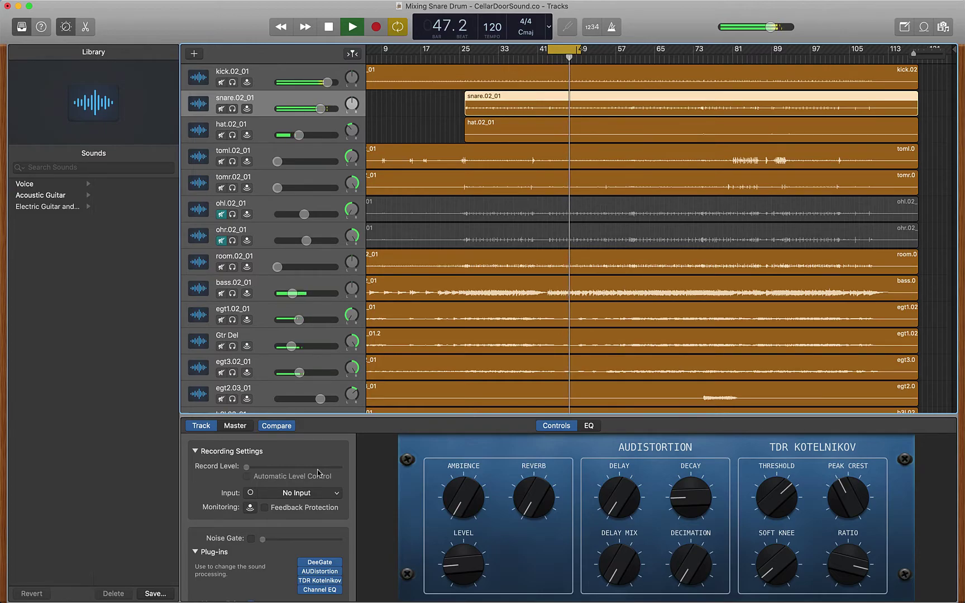
key(space)
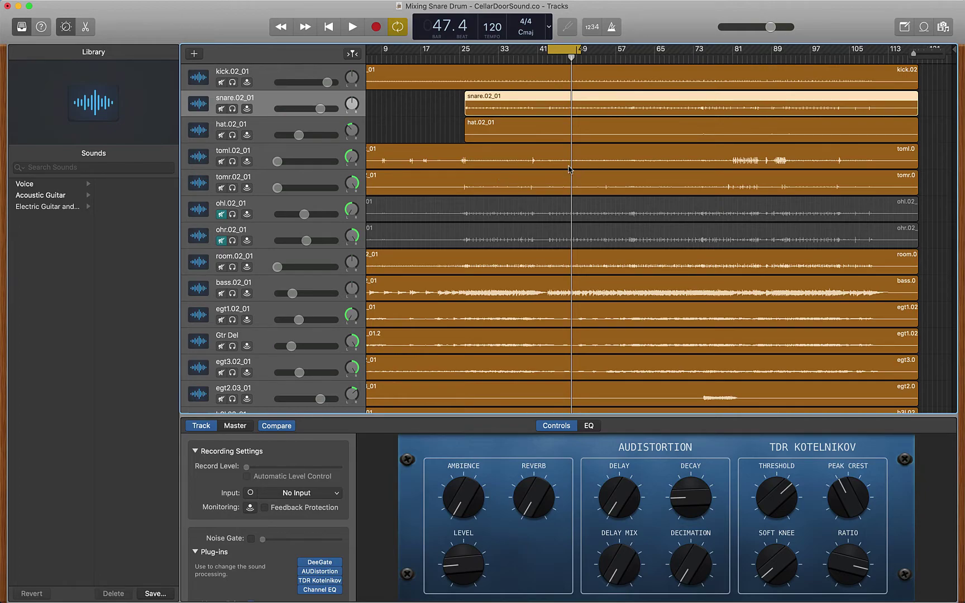
scroll(569, 169, down, 2)
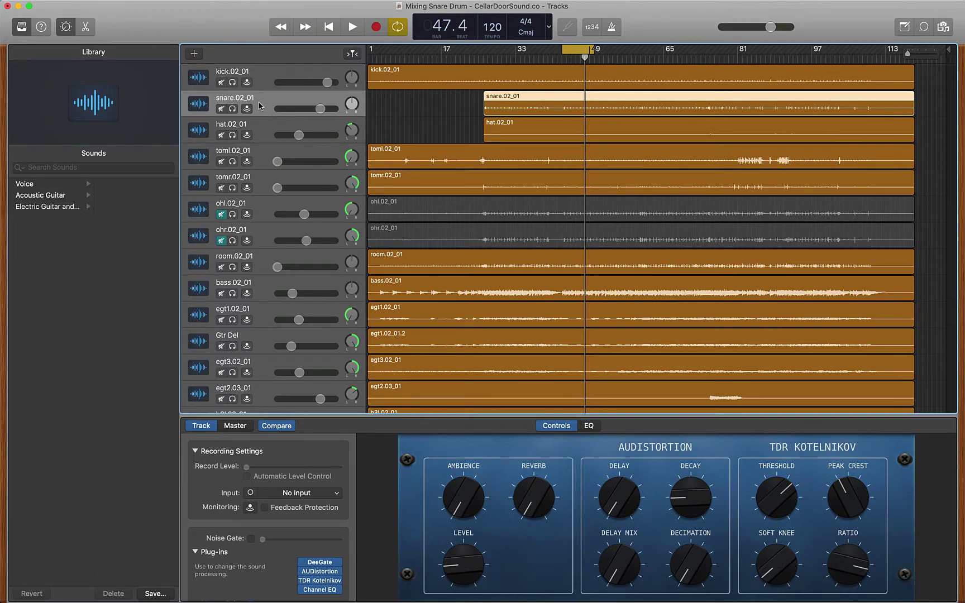
- Solo the snare track and extend the cycle area from bar 1 across the whole song
scroll(259, 546, down, 3)
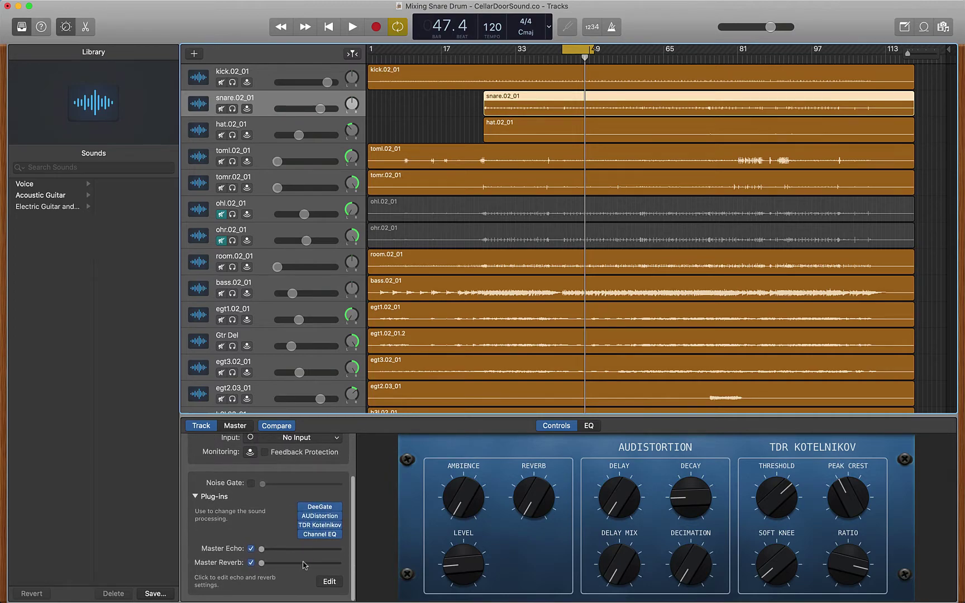
scroll(262, 508, up, 3)
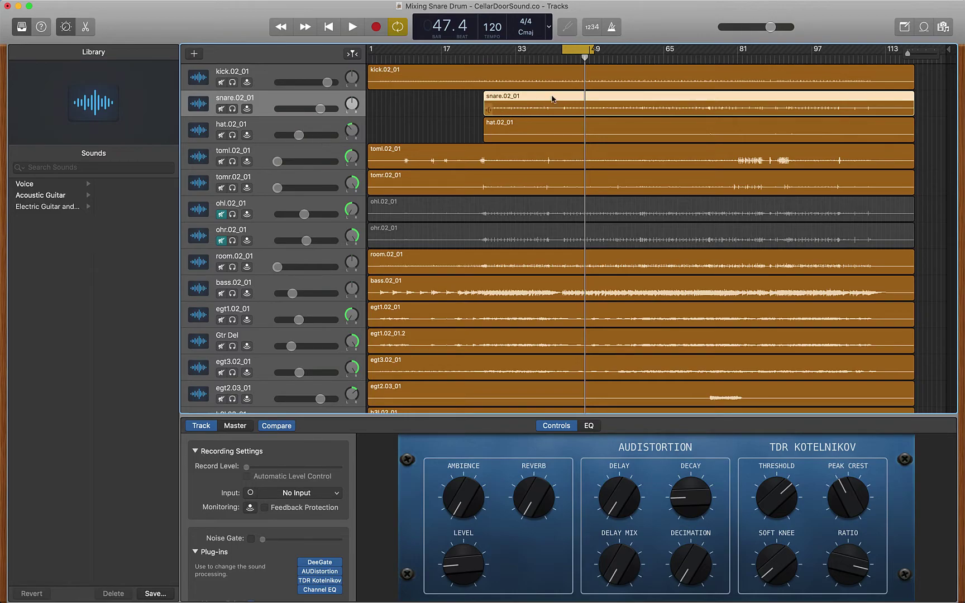
drag(564, 52, 367, 56)
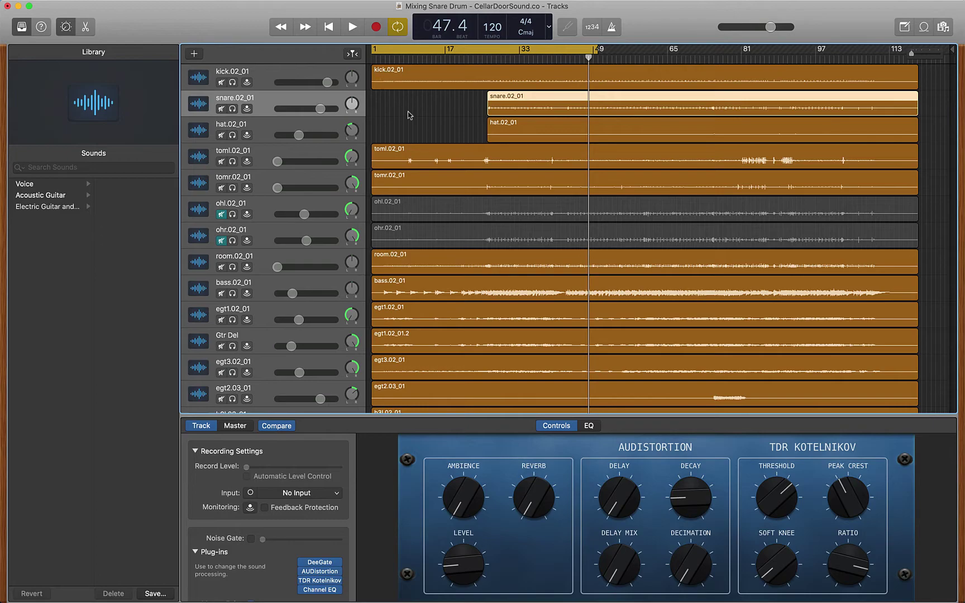
click(232, 108)
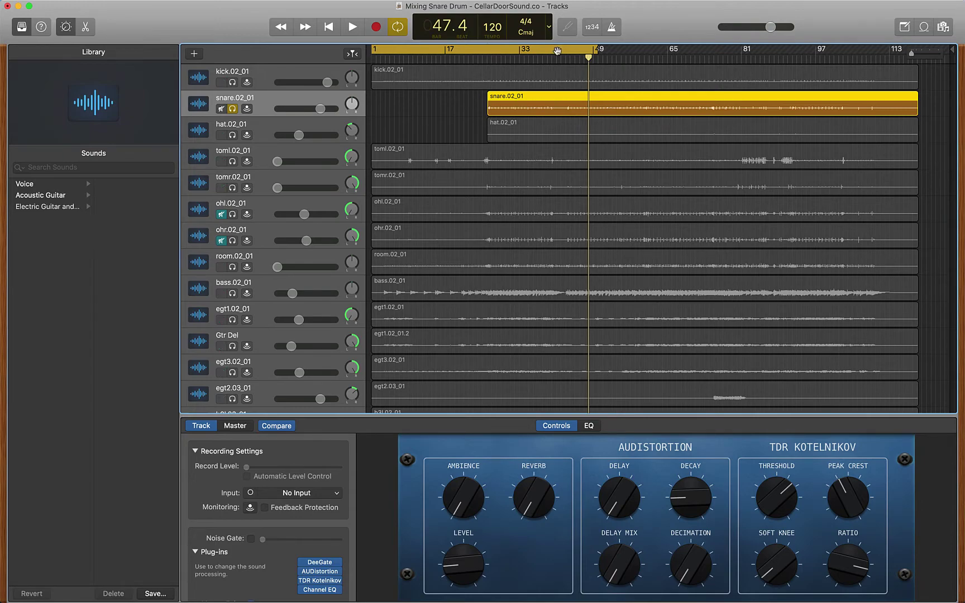
drag(595, 49, 914, 53)
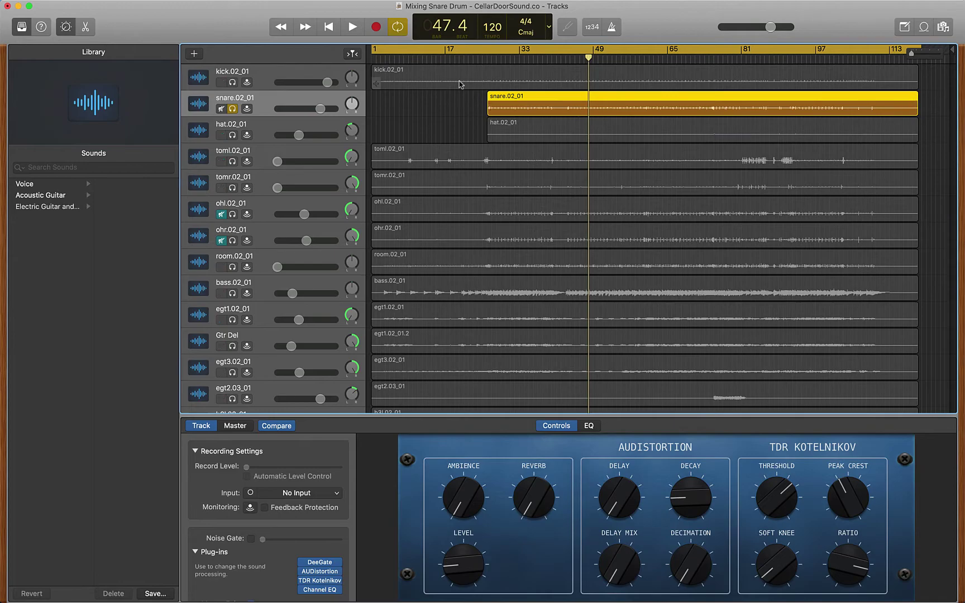
- Examine the start of the cycle area against the beginning of the regions at bar 1
scroll(398, 75, up, 10)
scroll(398, 76, left, 15)
key(Delete)
scroll(396, 76, left, 20)
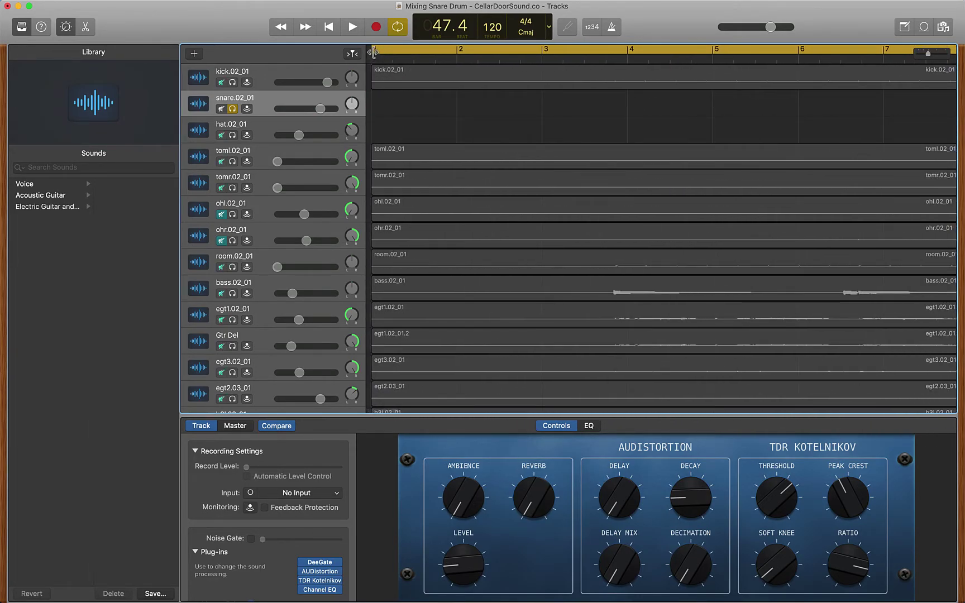
key(super+z)
scroll(470, 121, down, 10)
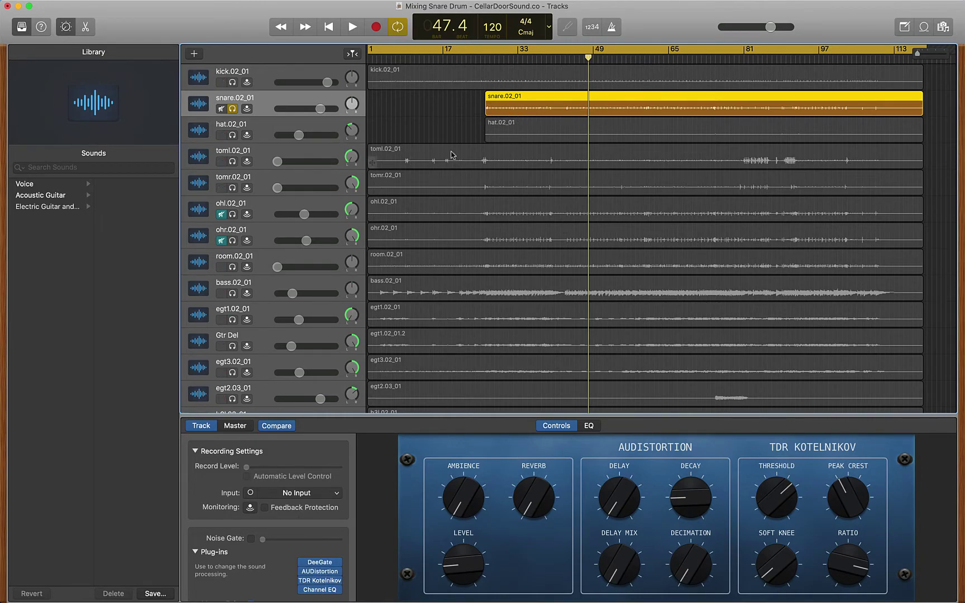
- Check in the Advanced preferences that the Auto Normalize option for exporting projects at full volume is off
mouse_move(355, 4)
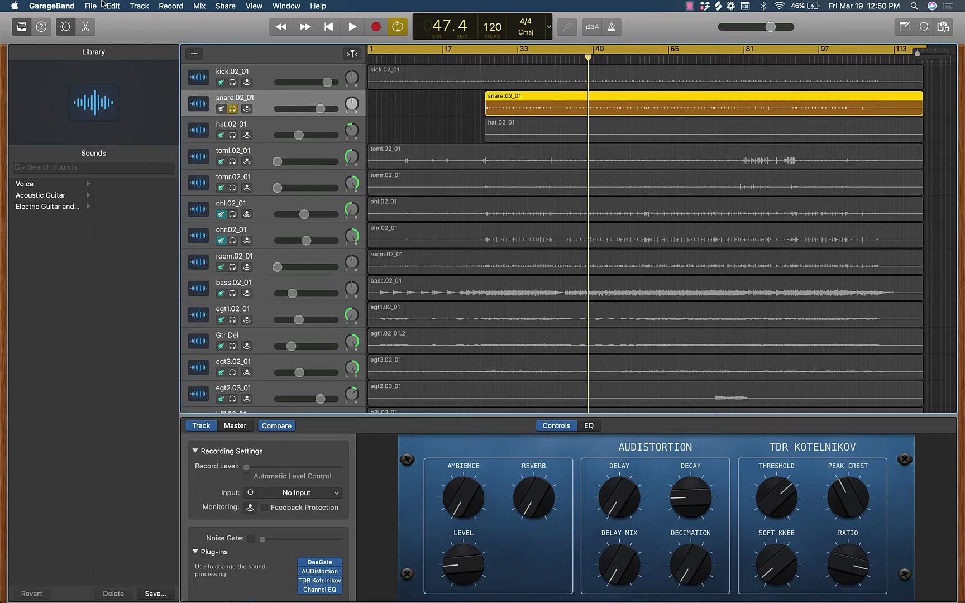
click(51, 6)
click(54, 34)
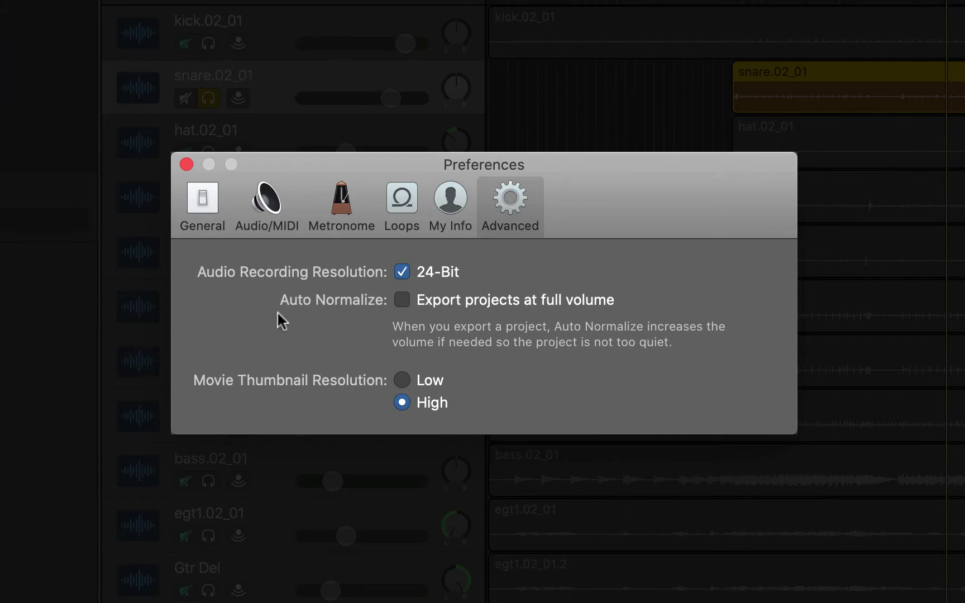
click(402, 300)
click(403, 300)
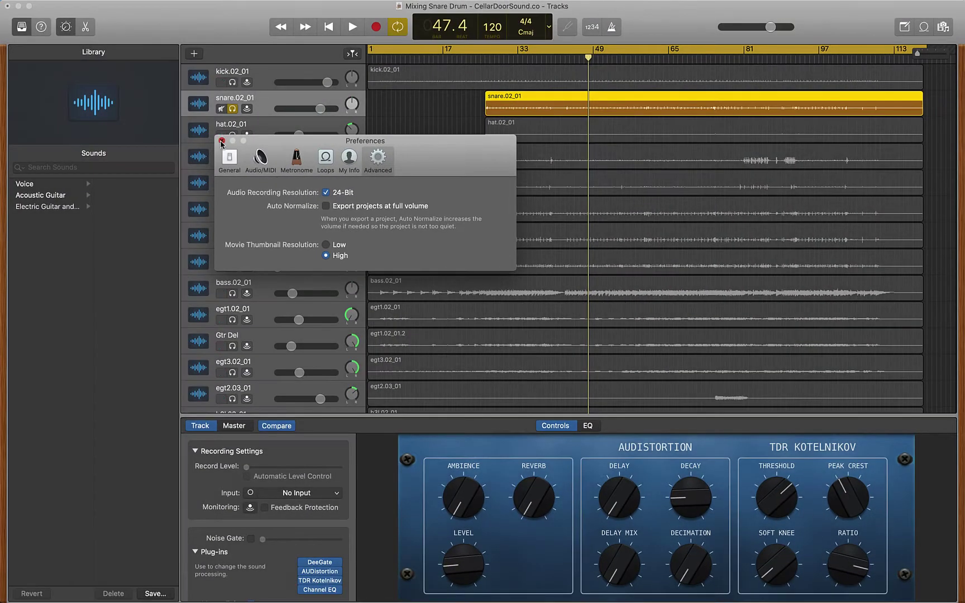
click(221, 140)
- Export the soloed snare to the Downloads folder as an uncompressed 24-bit WAVE file named Snare Reverb
click(226, 5)
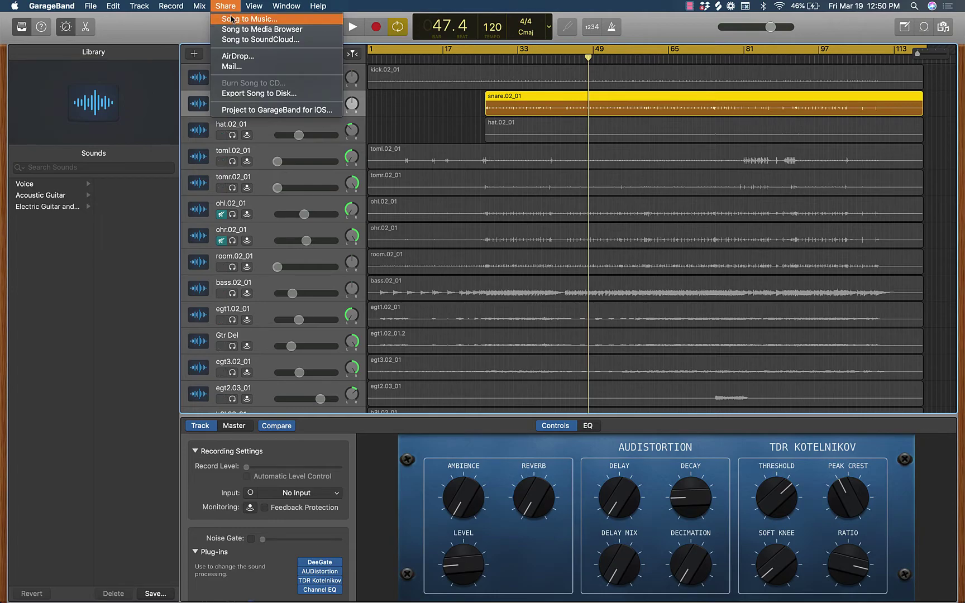
click(267, 94)
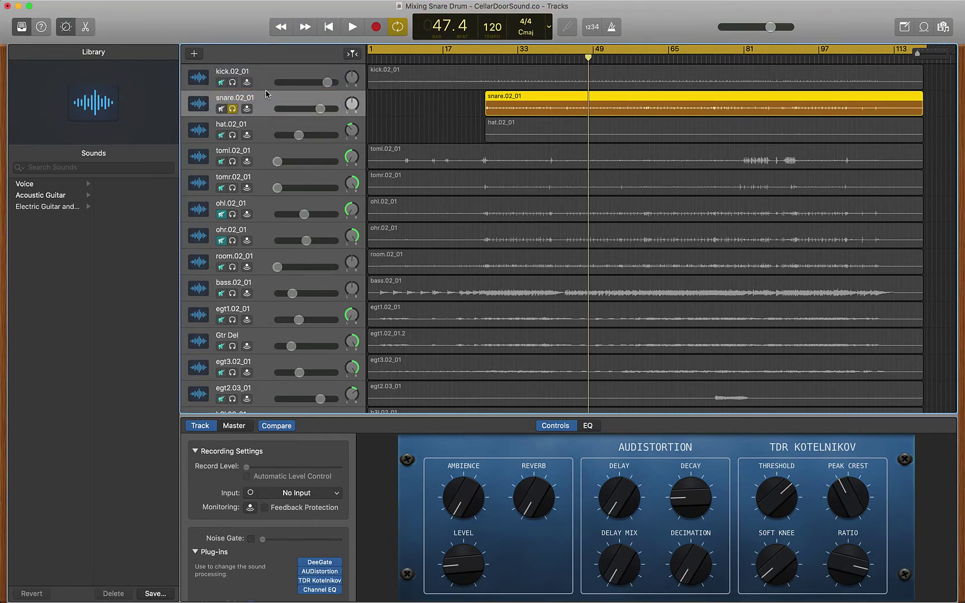
scroll(303, 216, down, 5)
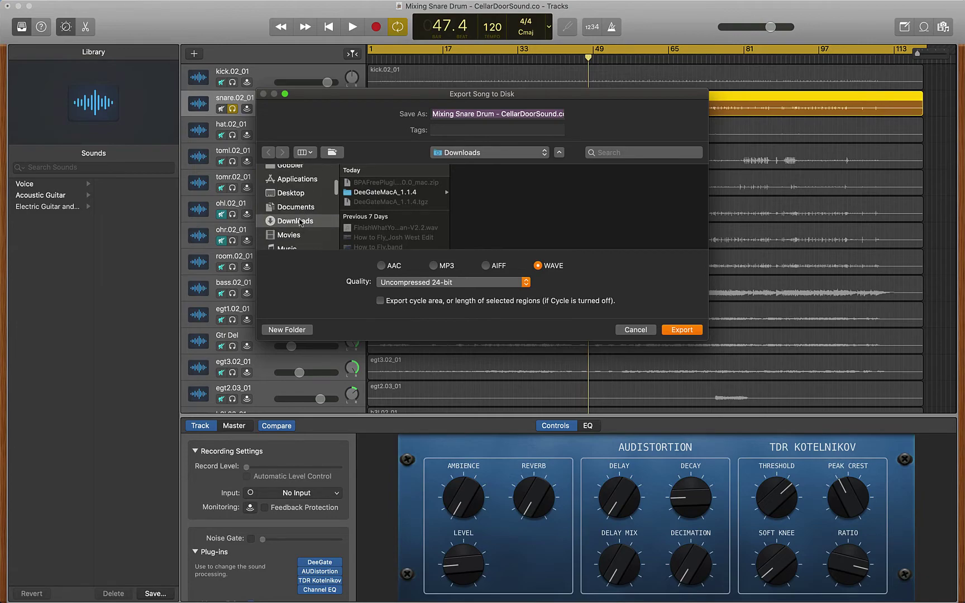
click(525, 283)
click(447, 286)
text(Snare Reverb)
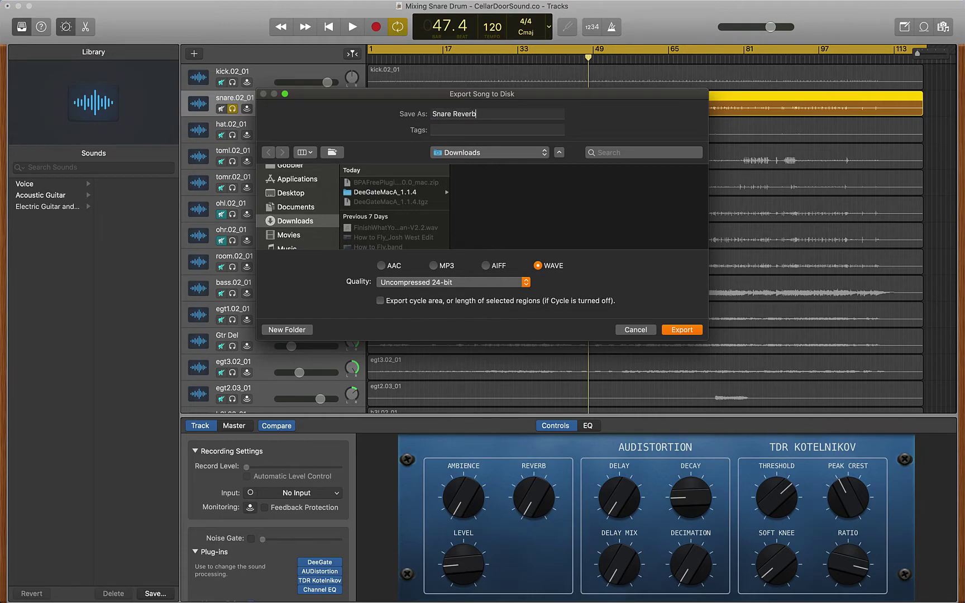
key(Return)
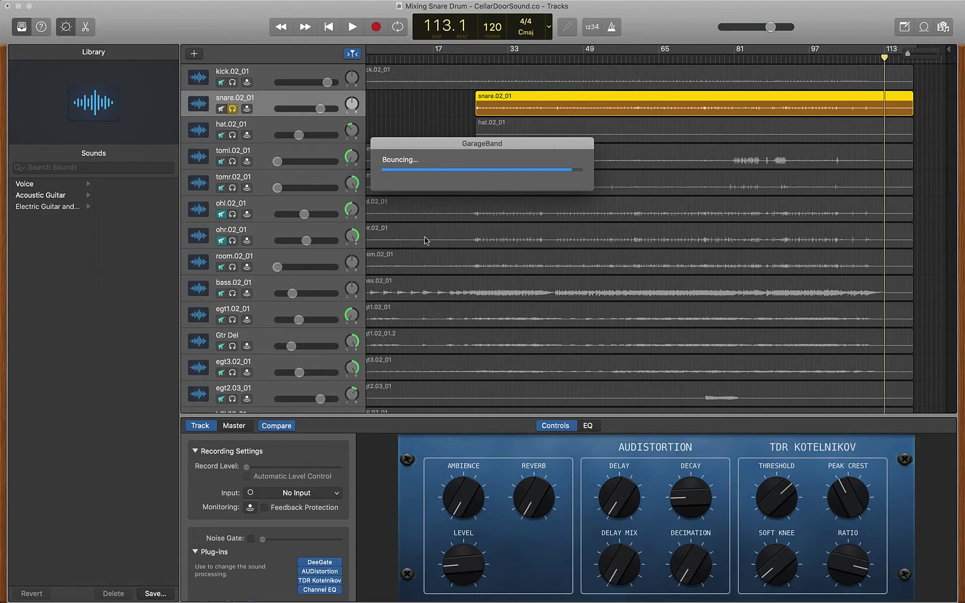
- Import Snare Reverb.wav from Downloads onto a new track starting at bar 1 and move that track directly below the snare
scroll(422, 249, down, 5)
scroll(422, 254, down, 3)
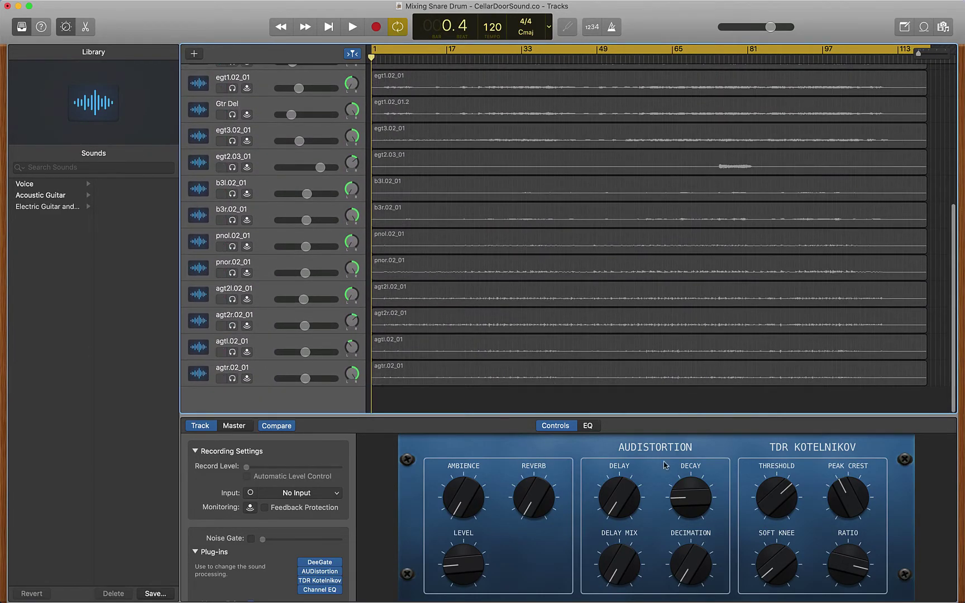
click(859, 584)
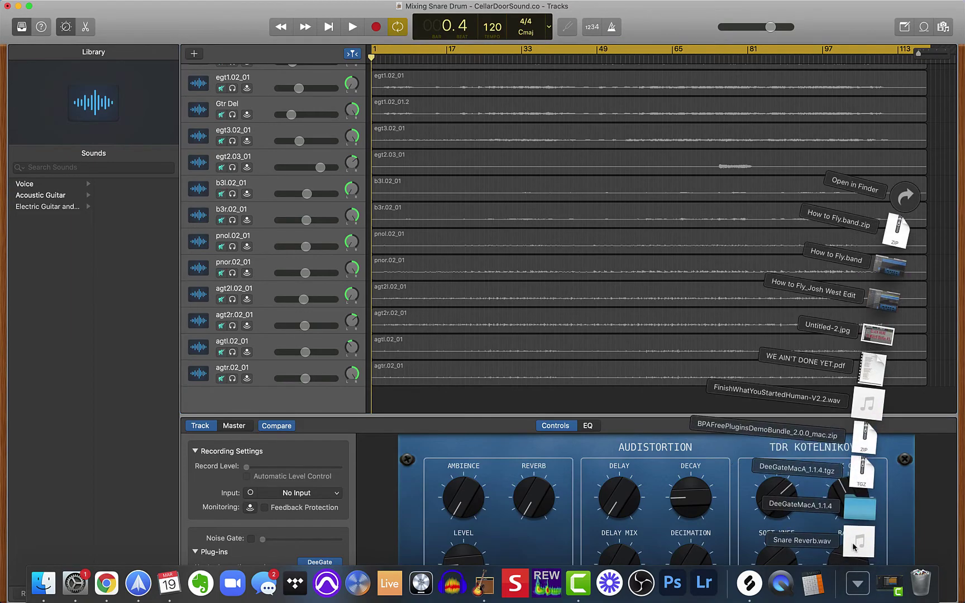
drag(859, 546, 368, 403)
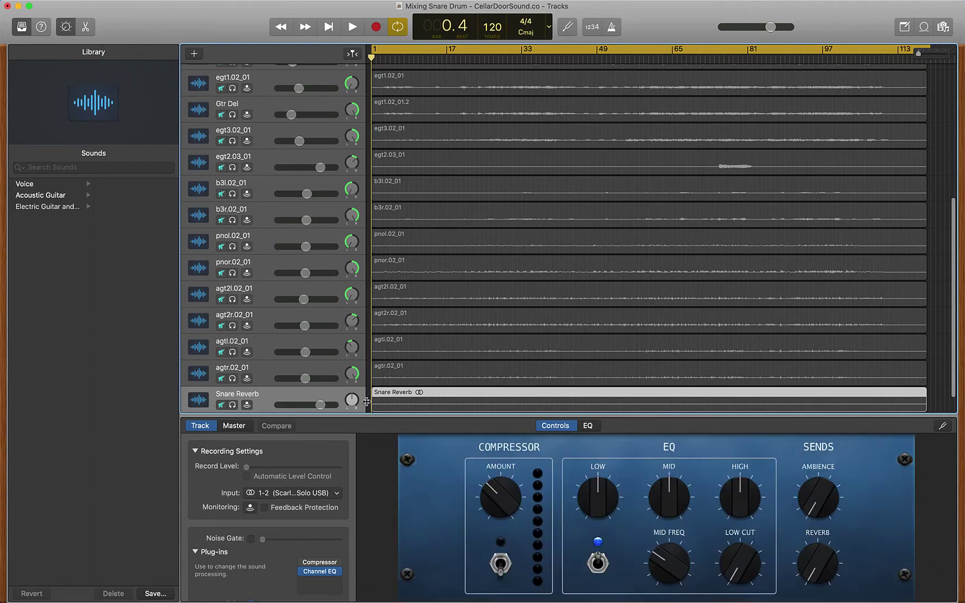
drag(273, 399, 265, 122)
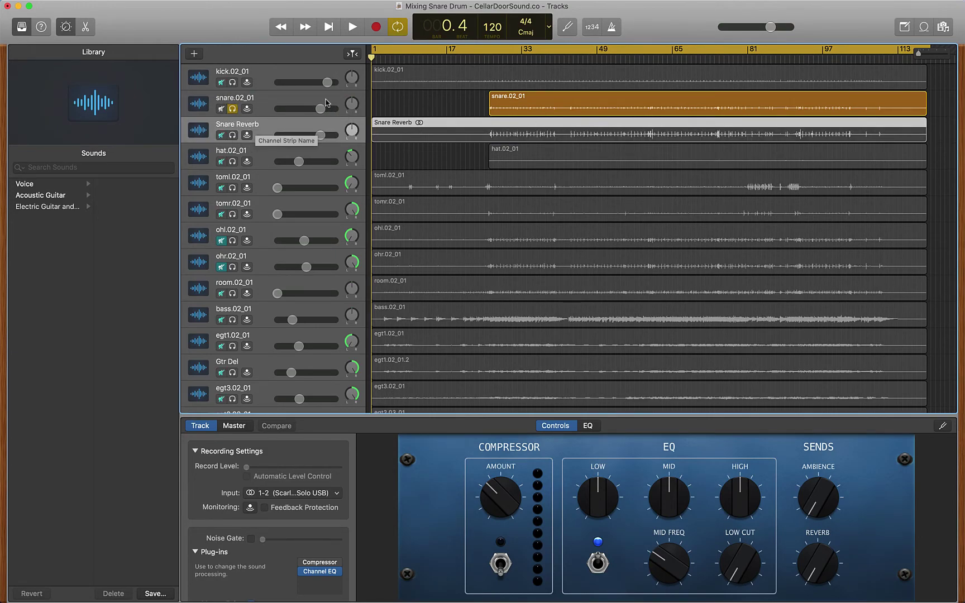
- Shorten the cycle area to the section around bar 49 and replace the Snare Reverb track's Channel EQ with PlatinumVerb
drag(373, 51, 569, 51)
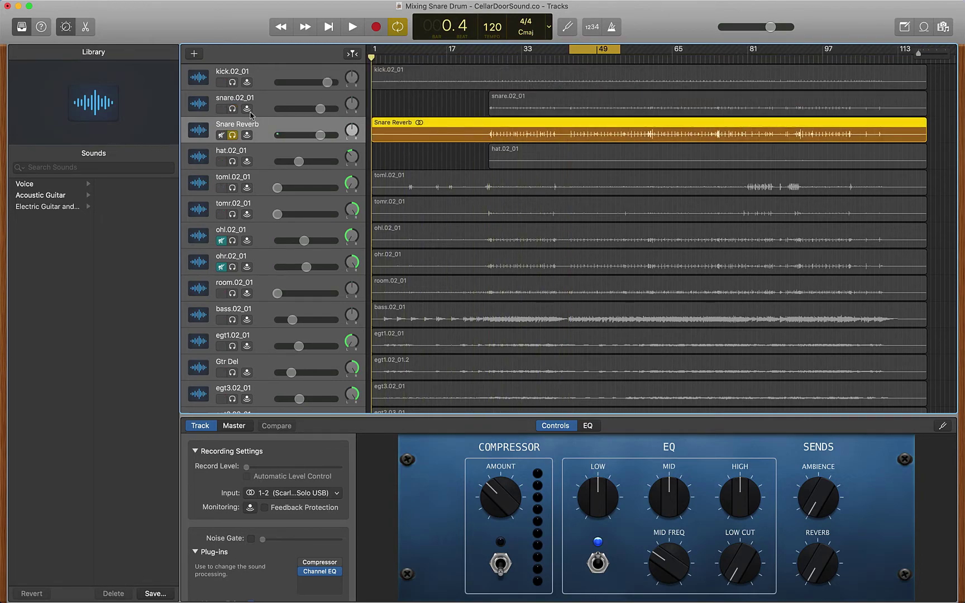
click(335, 565)
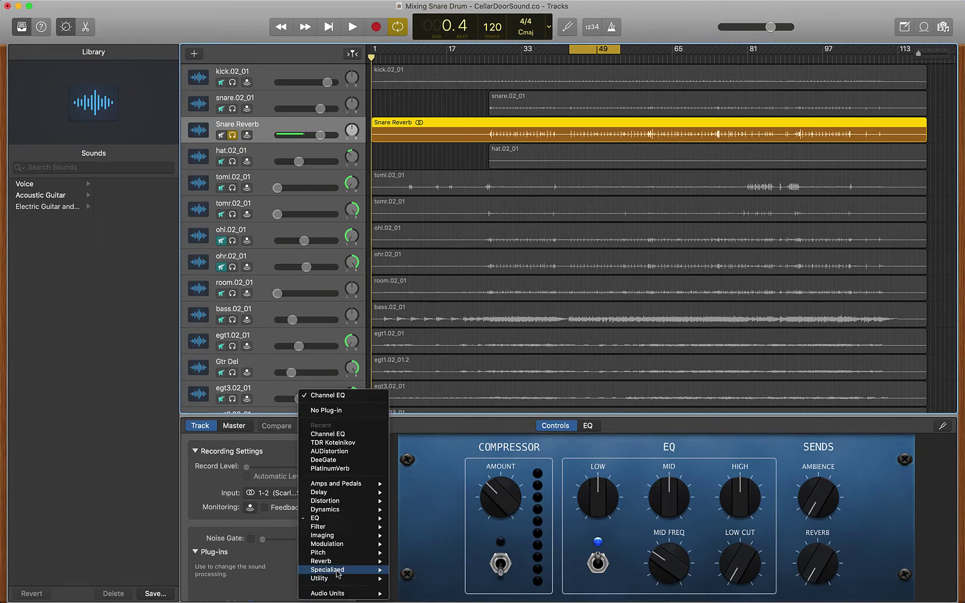
mouse_move(341, 561)
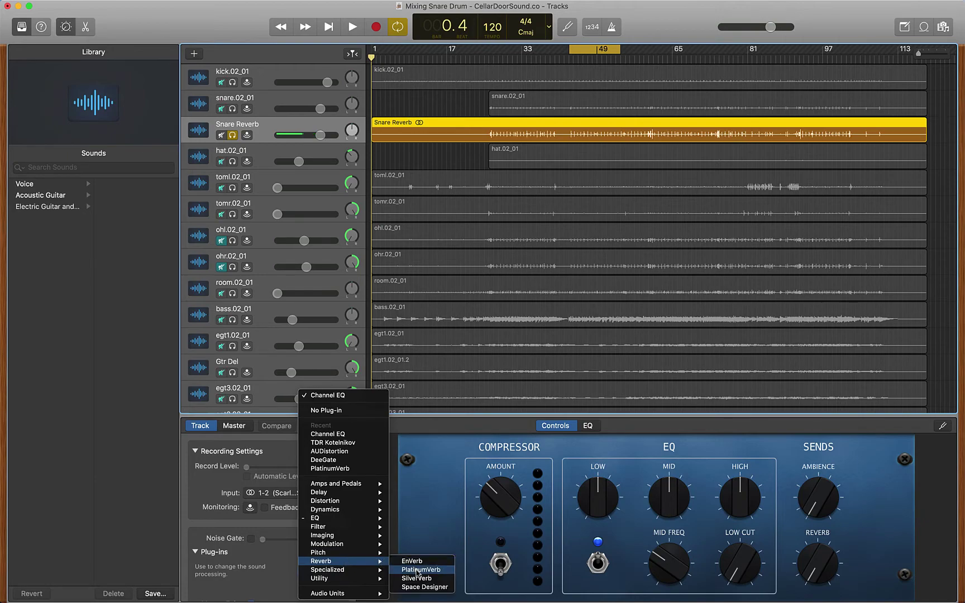
click(416, 570)
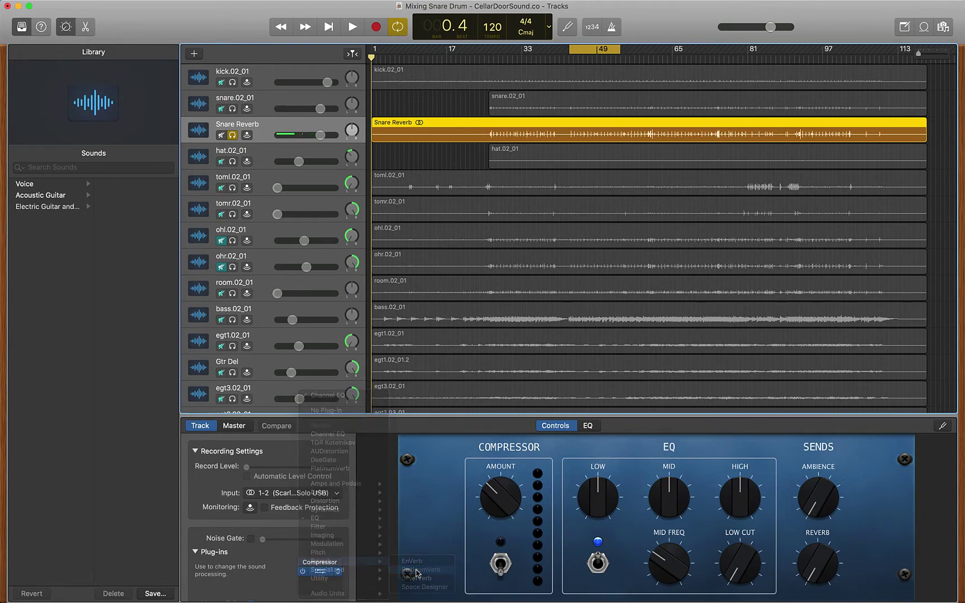
drag(218, 39, 384, 200)
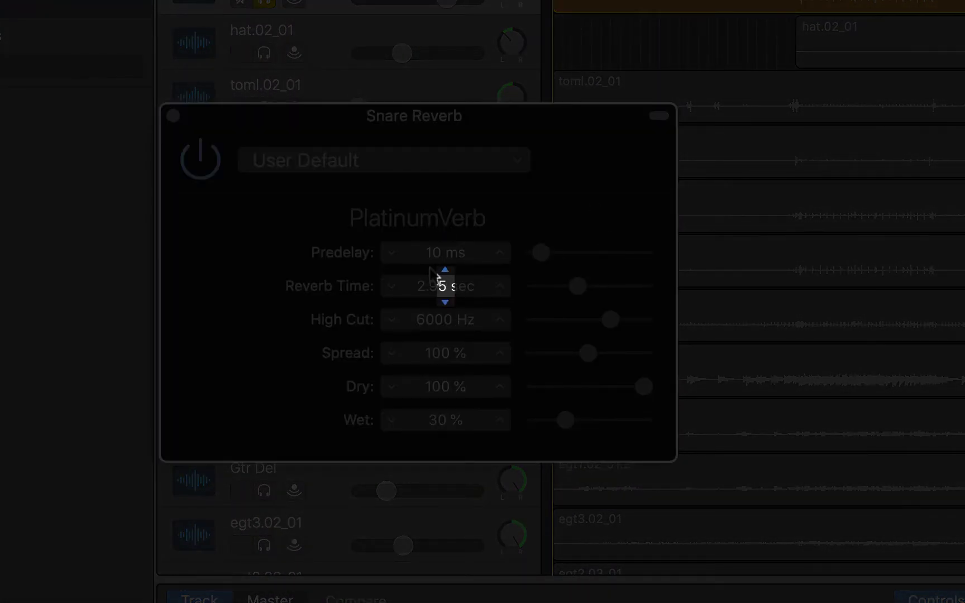
- Load PlatinumVerb's Low Soft Reverb preset and set Dry to 0%, Predelay to 38 ms, Reverb Time to 2.00 sec and Wet to 40%
click(517, 161)
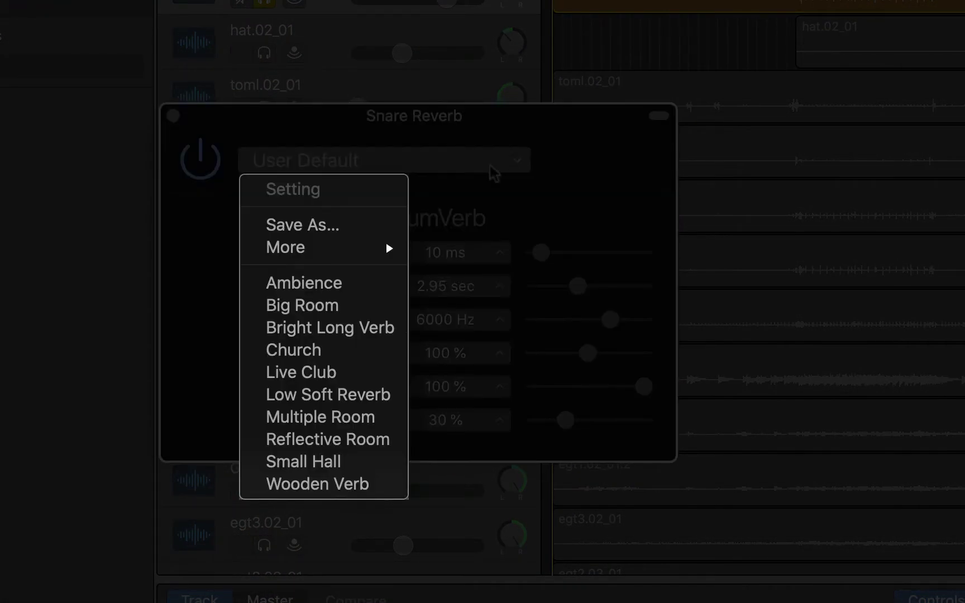
click(359, 395)
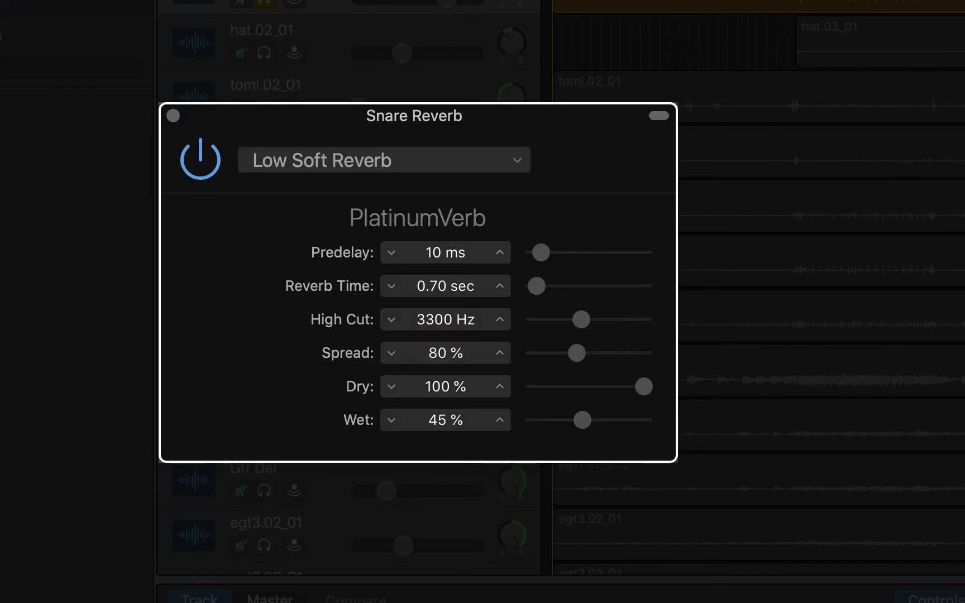
drag(645, 385, 496, 384)
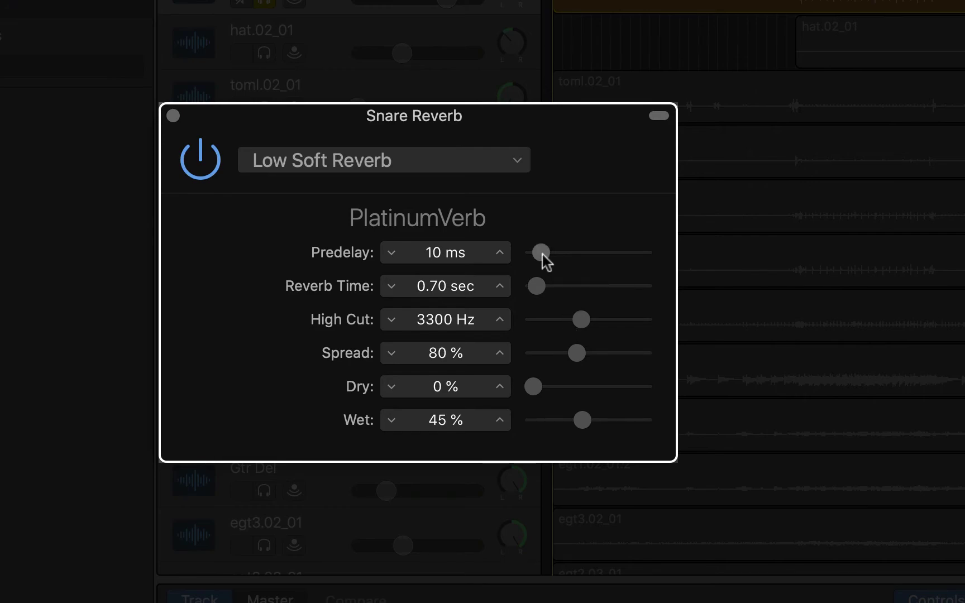
drag(543, 255, 569, 255)
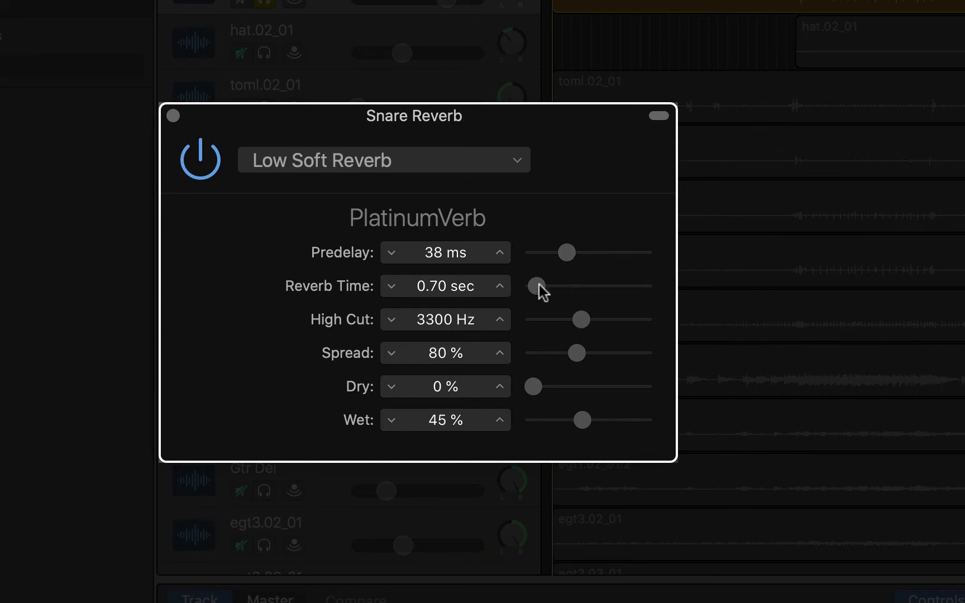
drag(536, 285, 558, 284)
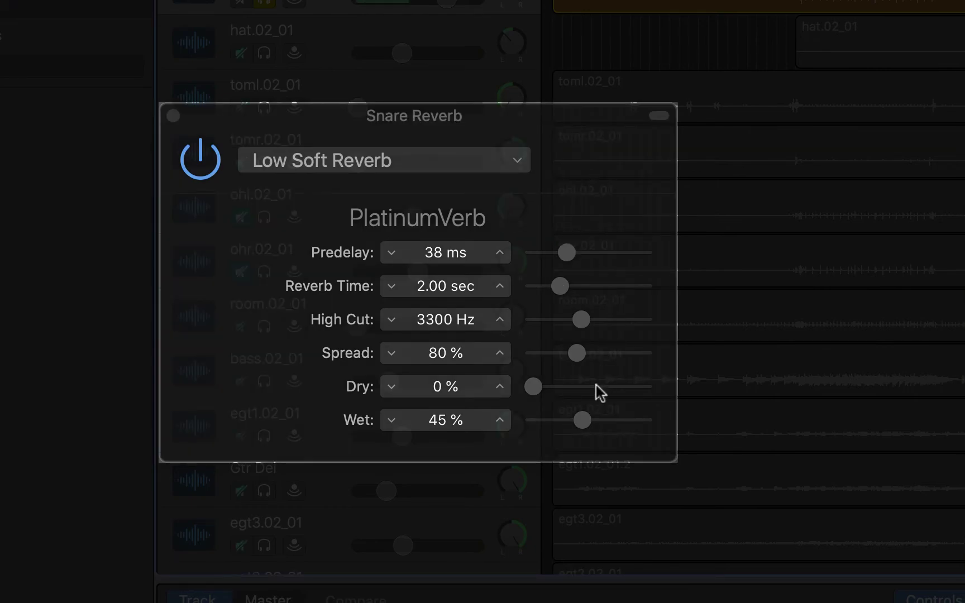
mouse_move(586, 419)
mouse_down()
mouse_move(561, 420)
mouse_move(573, 417)
mouse_up()
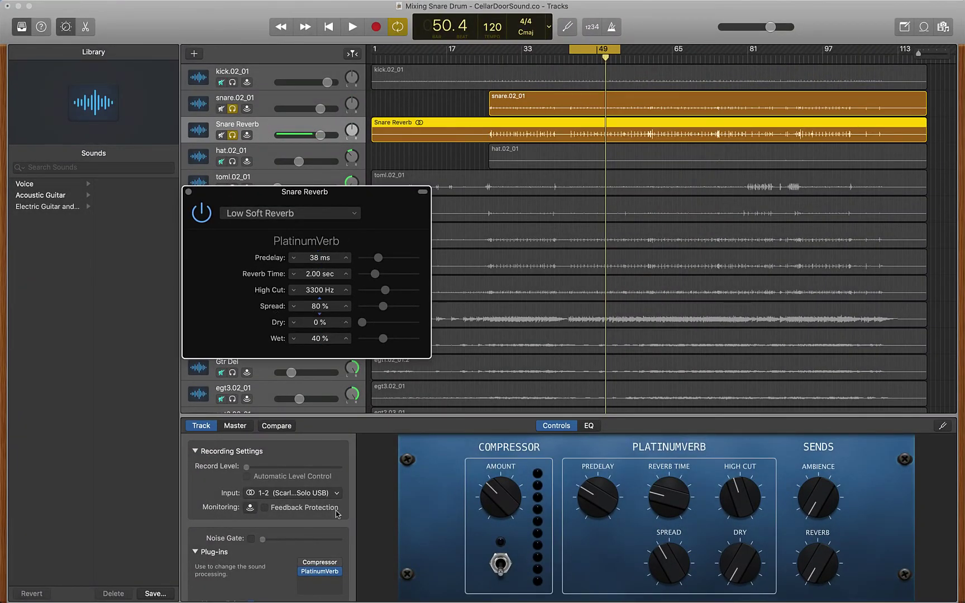
- Add a Channel EQ after PlatinumVerb on the Snare Reverb track and set its low cut to 230 Hz with Q 0.79
click(334, 579)
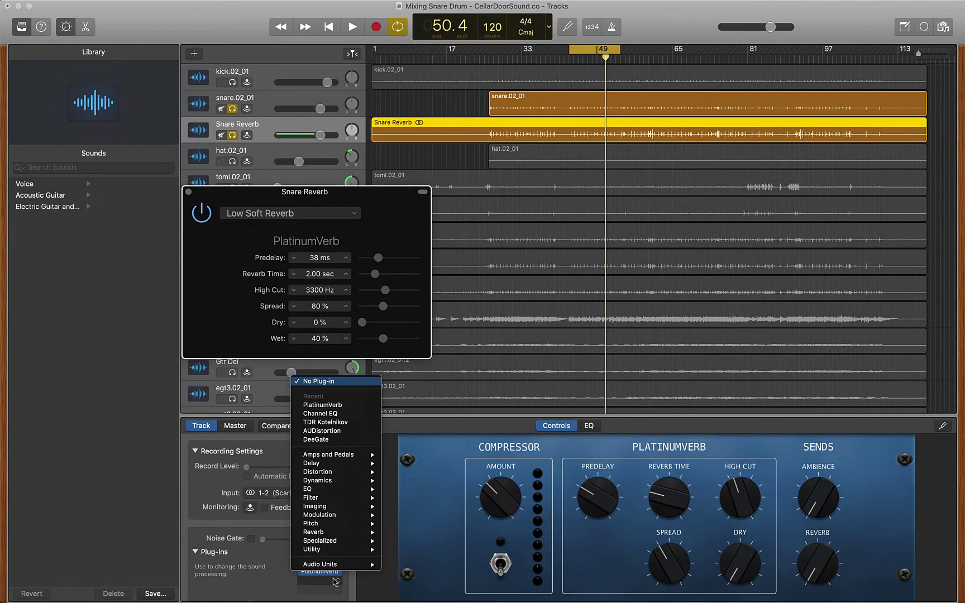
mouse_move(365, 490)
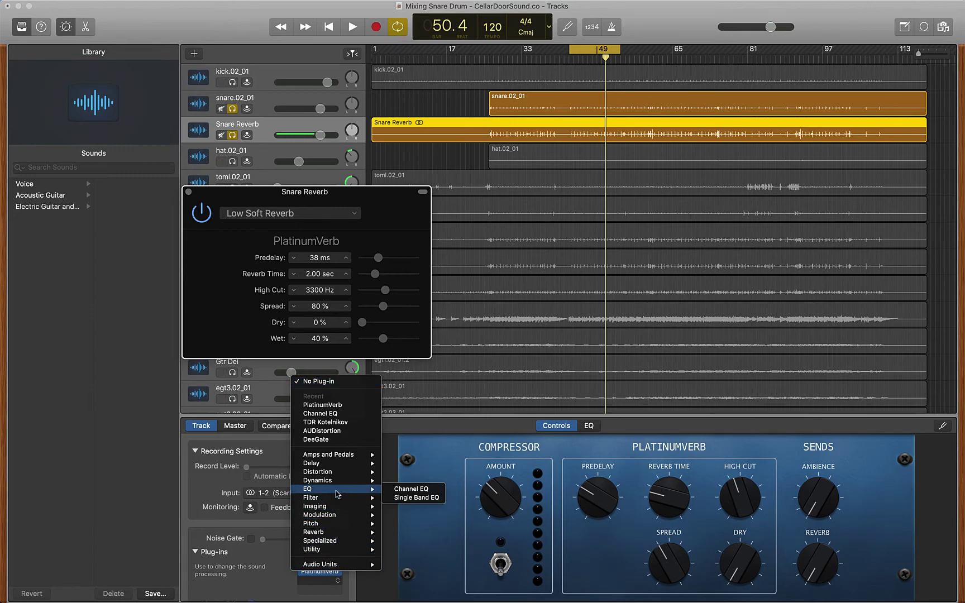
click(404, 490)
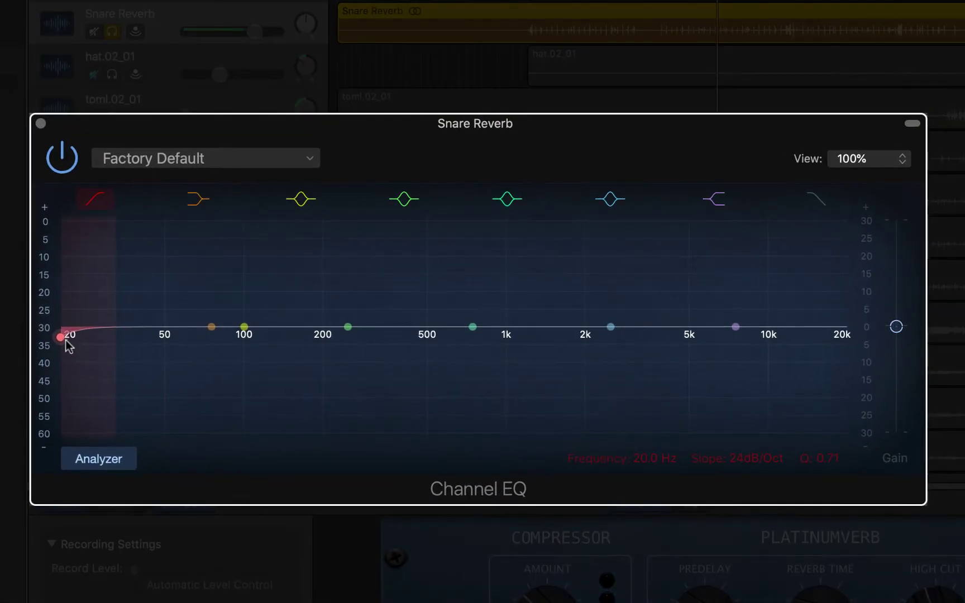
drag(115, 332, 366, 339)
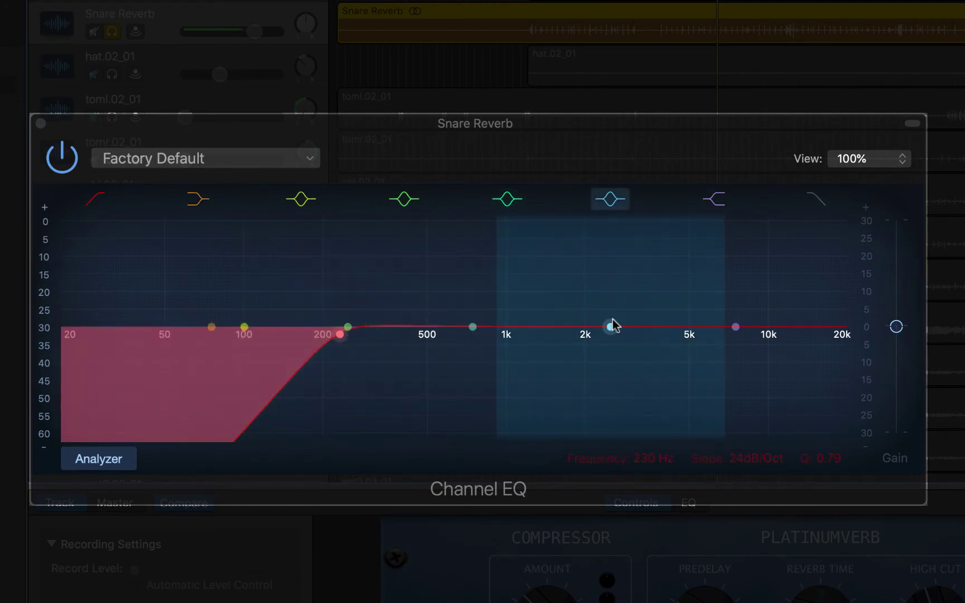
- Set the blue high-mid band of the Snare Reverb track's Channel EQ to 2050 Hz, -6.0 dB gain and Q 1.10
drag(612, 327, 598, 298)
drag(832, 456, 832, 424)
drag(594, 306, 596, 330)
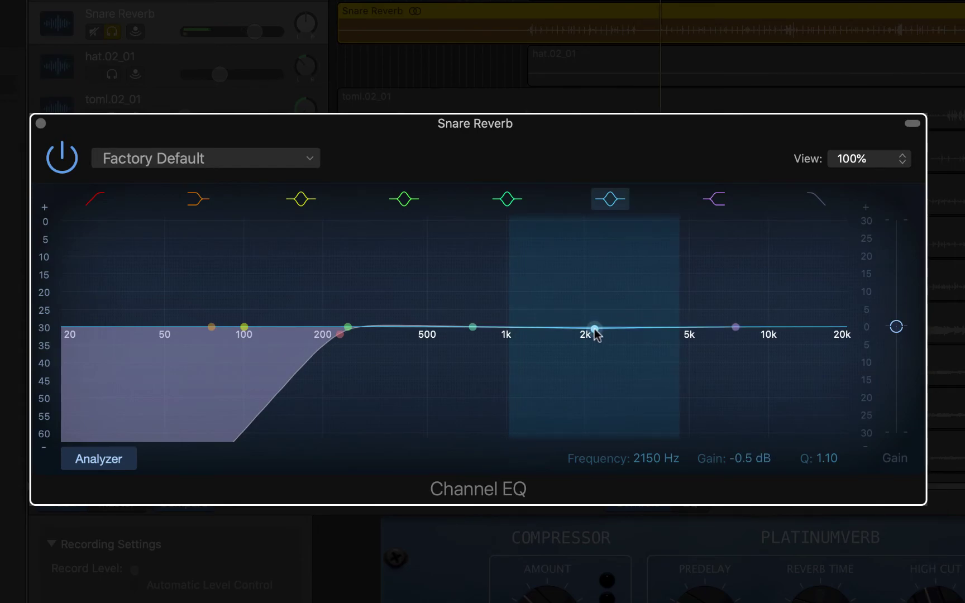
drag(596, 332, 553, 252)
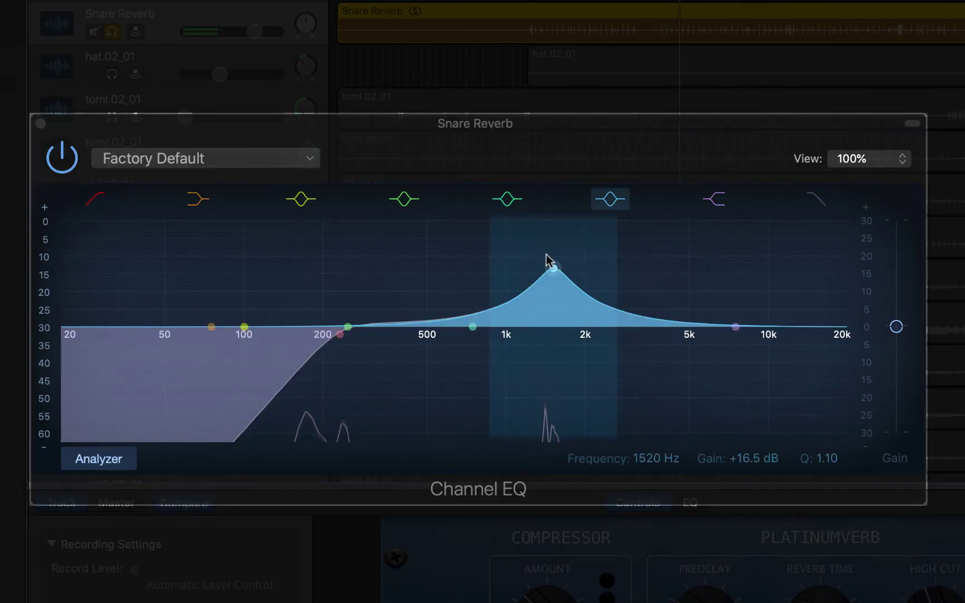
drag(547, 260, 588, 350)
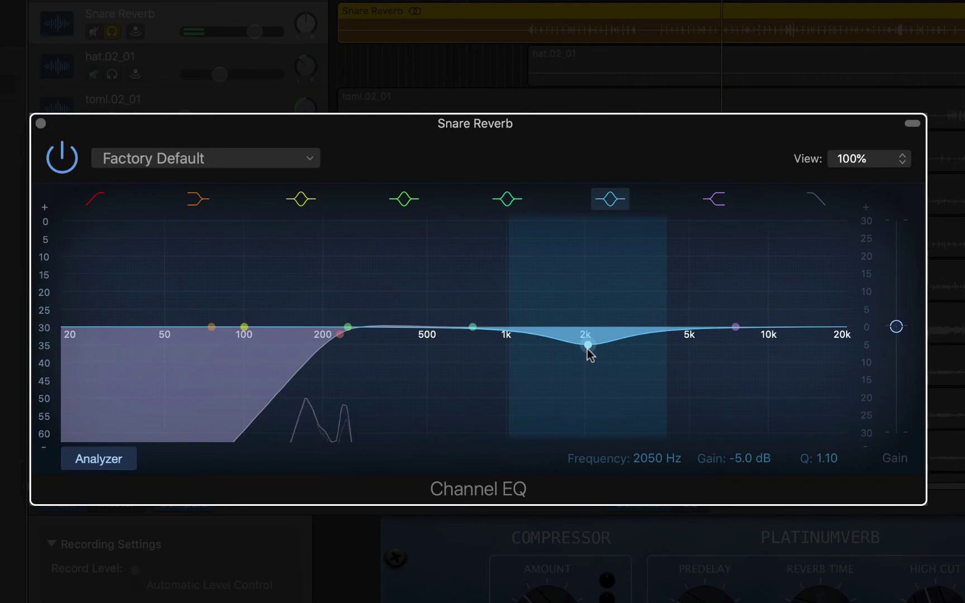
drag(588, 351, 588, 354)
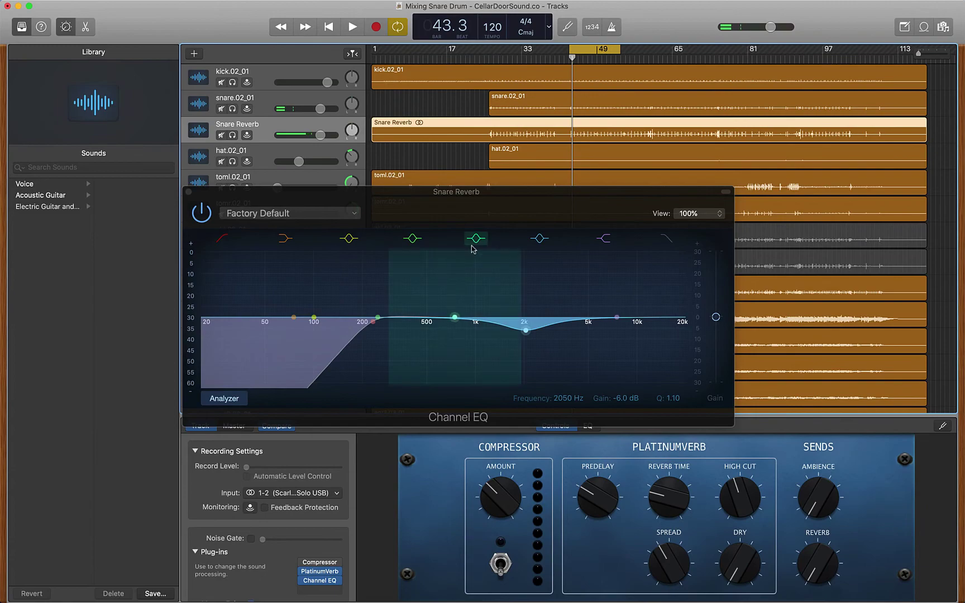
- Play the mix and set the Snare Reverb track's PlatinumVerb to 47 ms Predelay and 53% Wet, leaving its window closed
key(space)
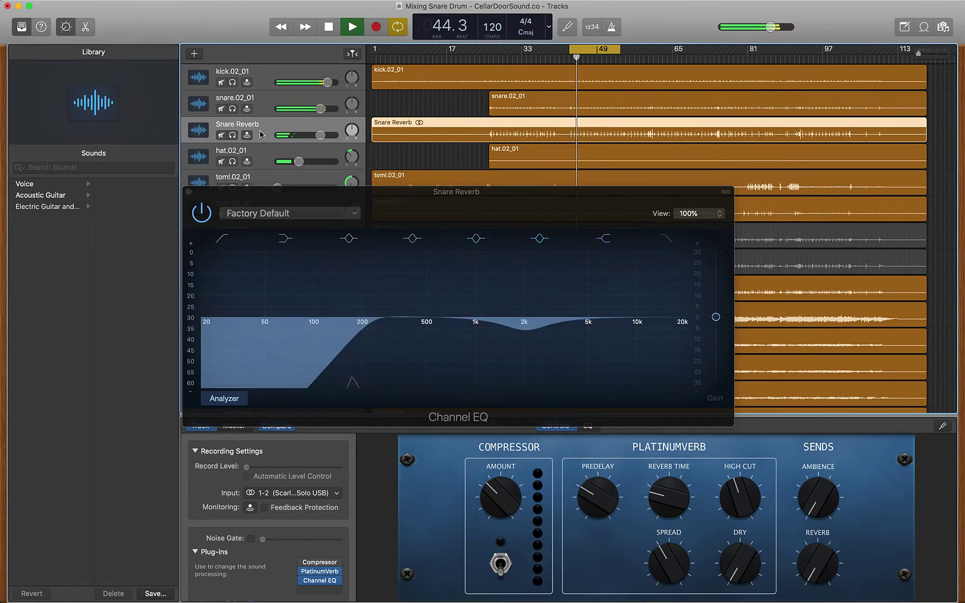
click(319, 572)
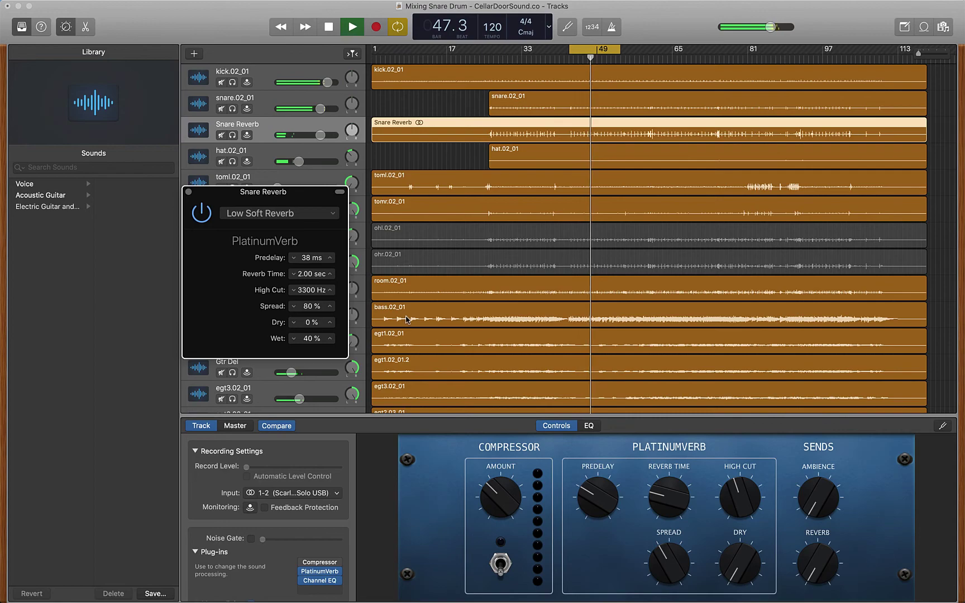
drag(349, 290, 406, 290)
drag(372, 339, 379, 341)
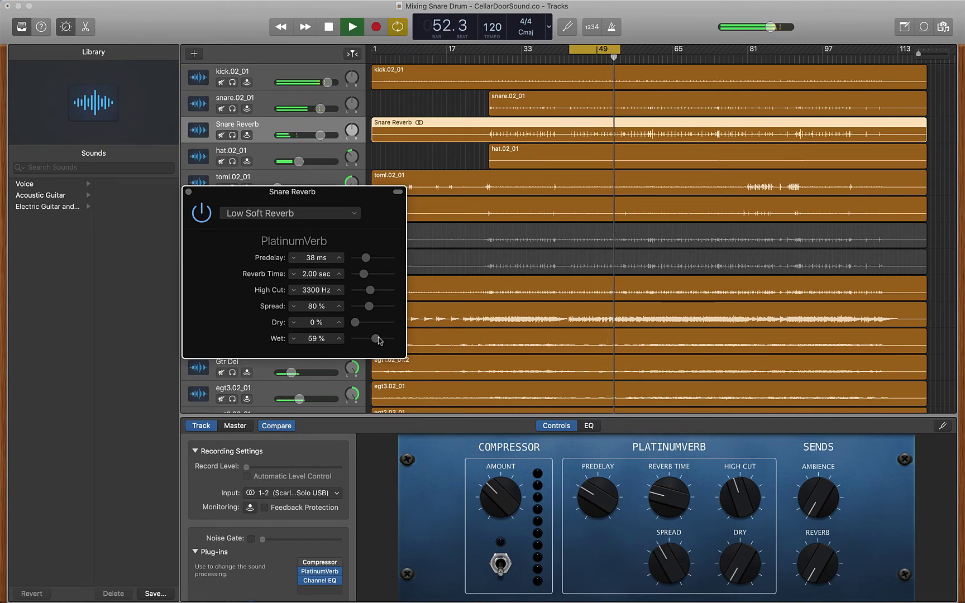
drag(363, 258, 368, 259)
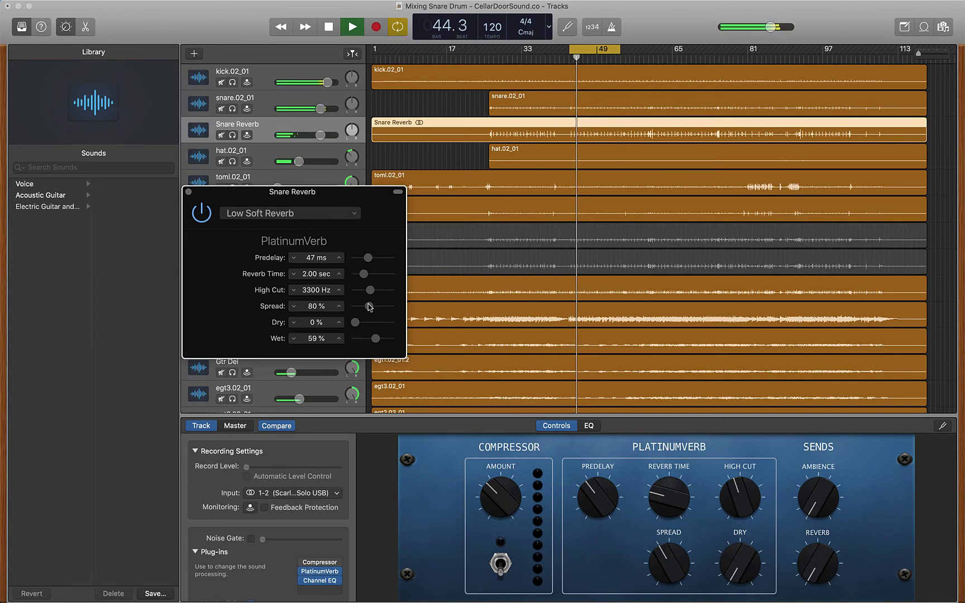
drag(375, 340, 374, 341)
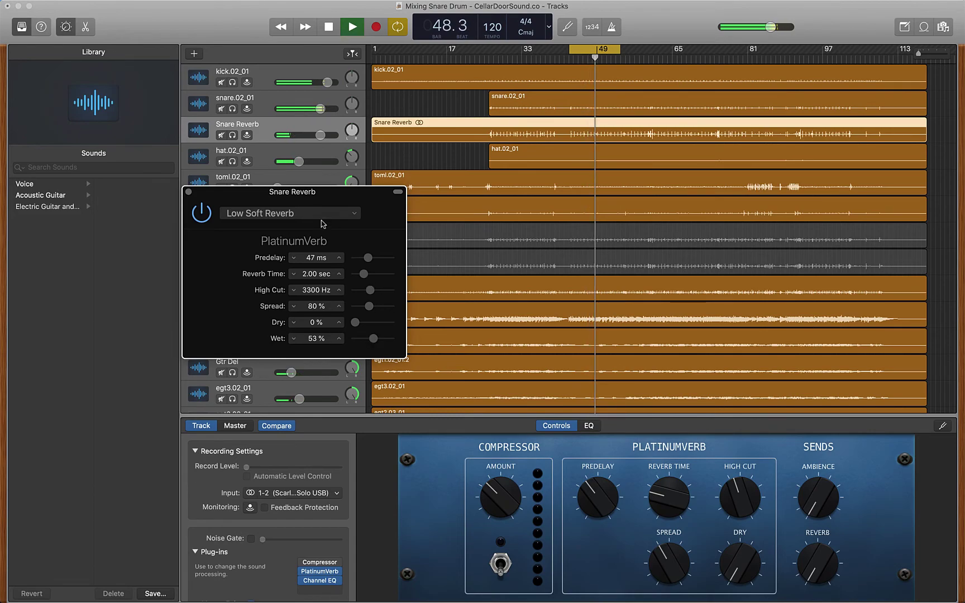
key(super+w)
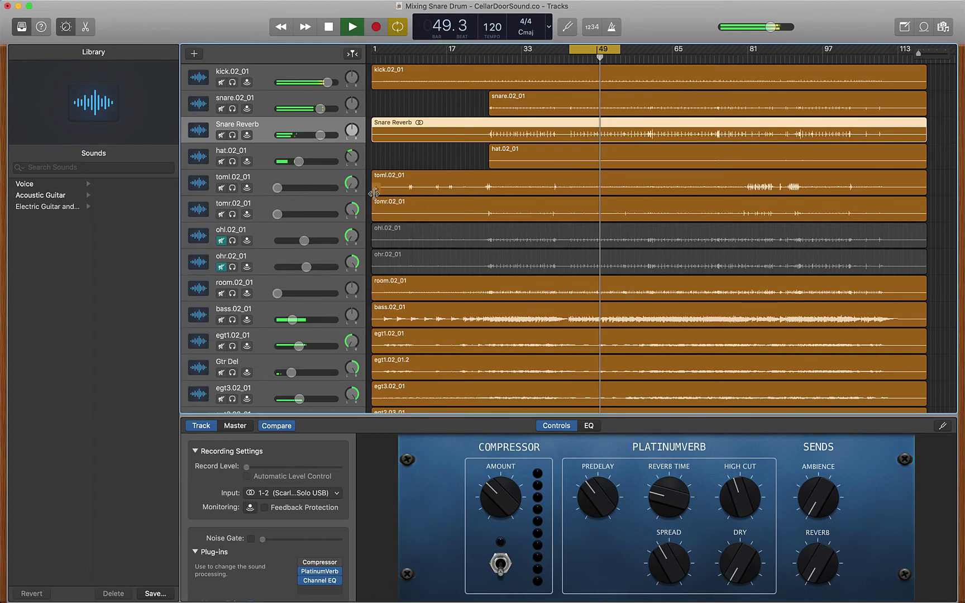
- Lower the Snare Reverb track's volume slightly, stop playback and review its PlatinumVerb settings
drag(320, 135, 317, 135)
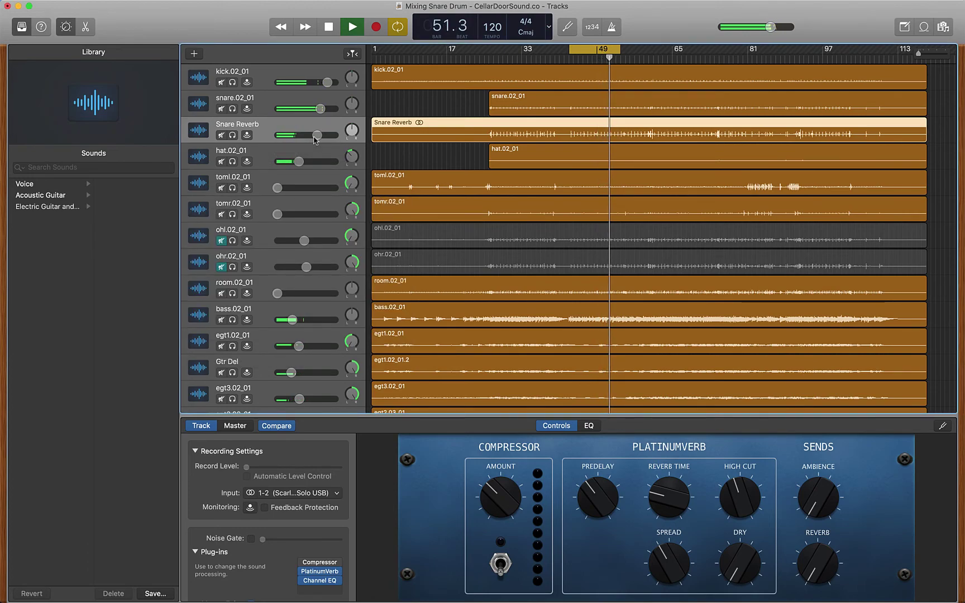
key(space)
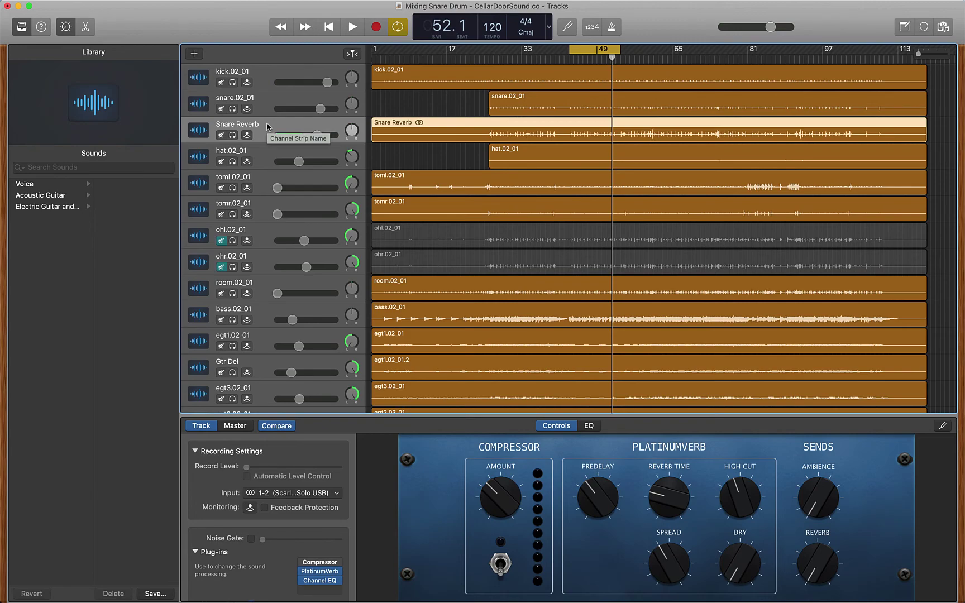
click(319, 572)
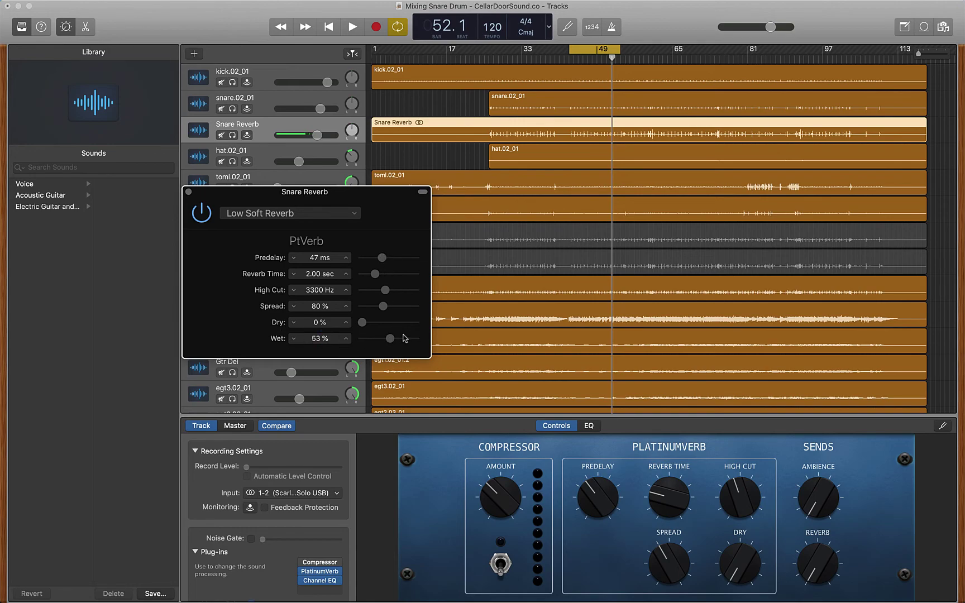
click(188, 192)
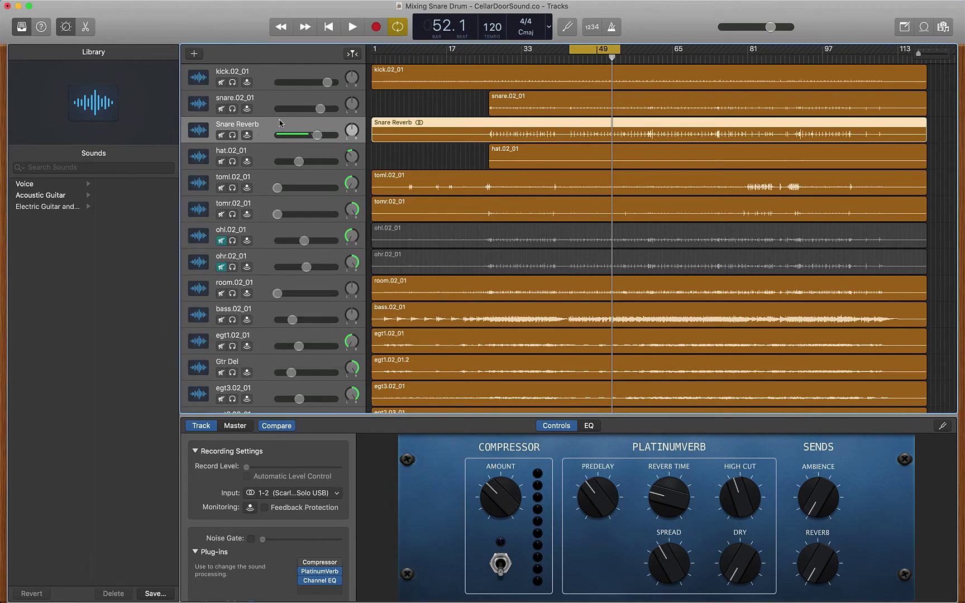
- Mute the Snare Reverb track, bypass all four plug-ins on the snare track and listen to the unprocessed snare in the mix
click(221, 135)
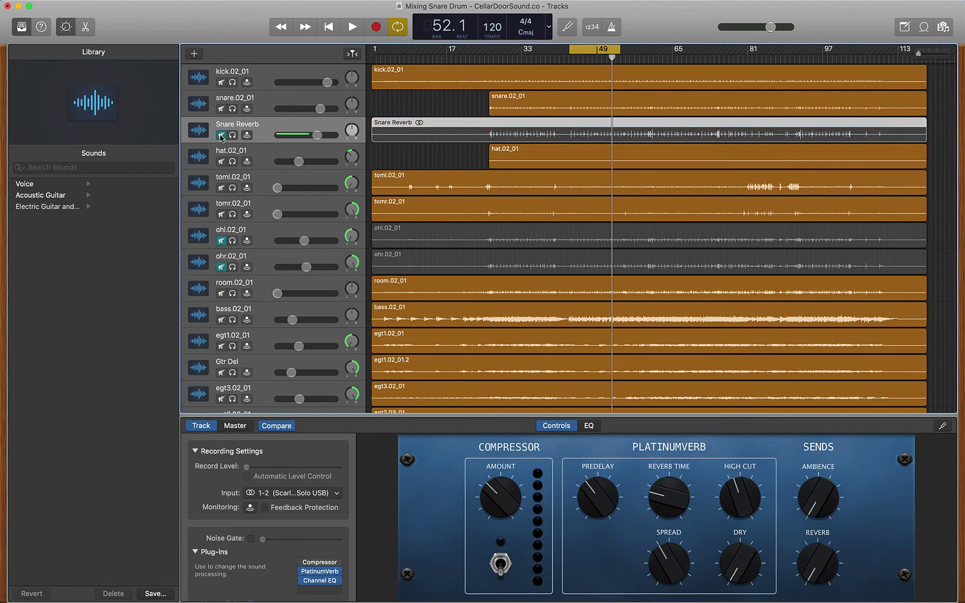
click(261, 107)
drag(302, 561, 302, 597)
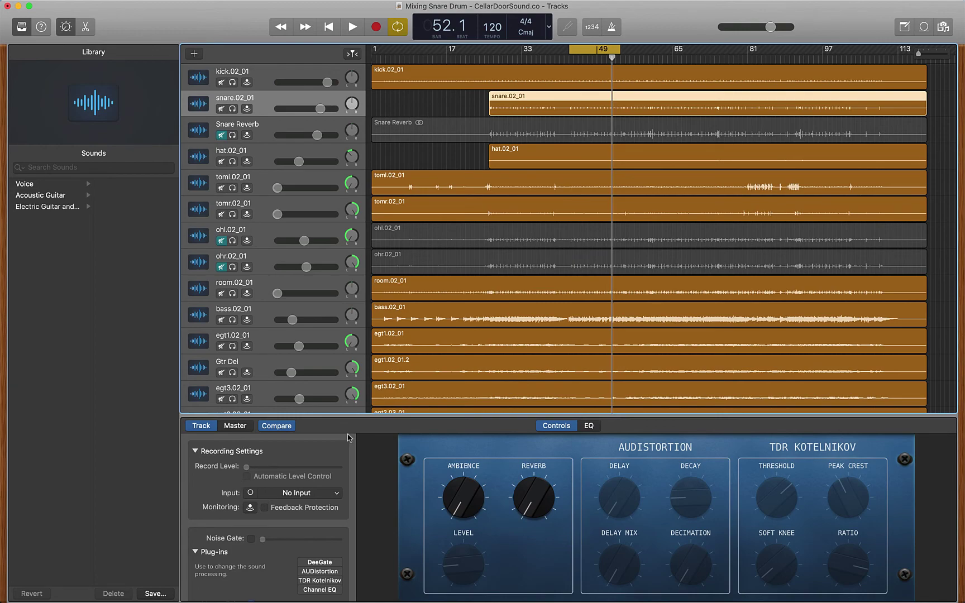
key(space)
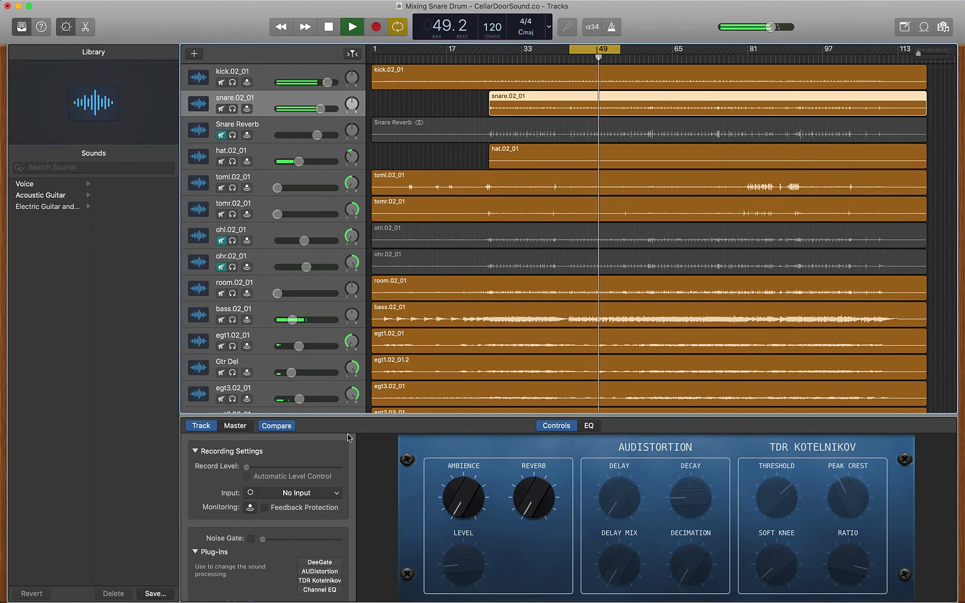
key(space)
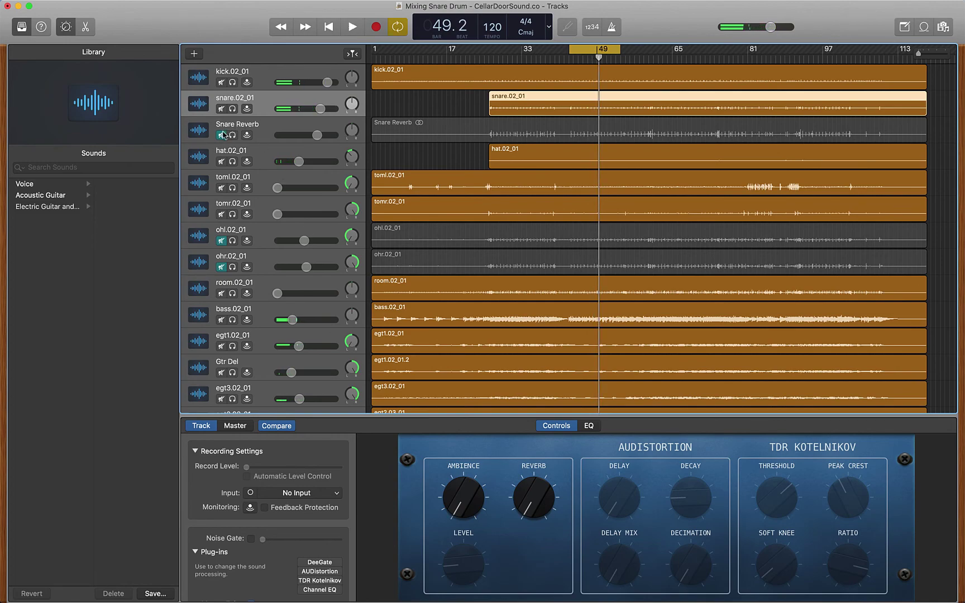
- Unmute the Snare Reverb track and re-enable DeeGate, AUDistortion, TDR Kotelnikov and Channel EQ on the snare track
click(221, 135)
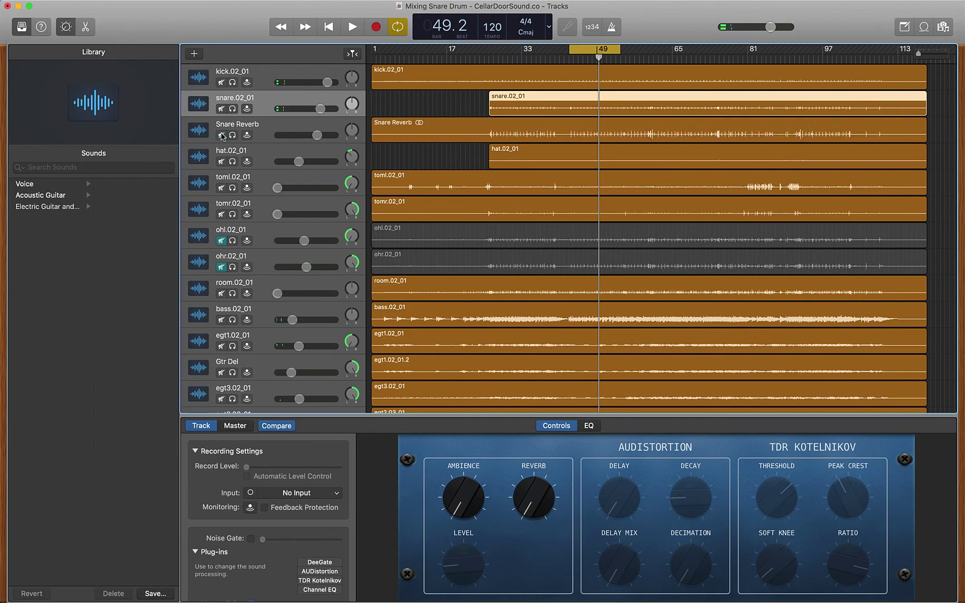
click(222, 241)
click(221, 241)
drag(301, 562, 301, 591)
- Play the cycled section with the processed snare, lower the Snare Reverb volume a little more and stop playback
key(space)
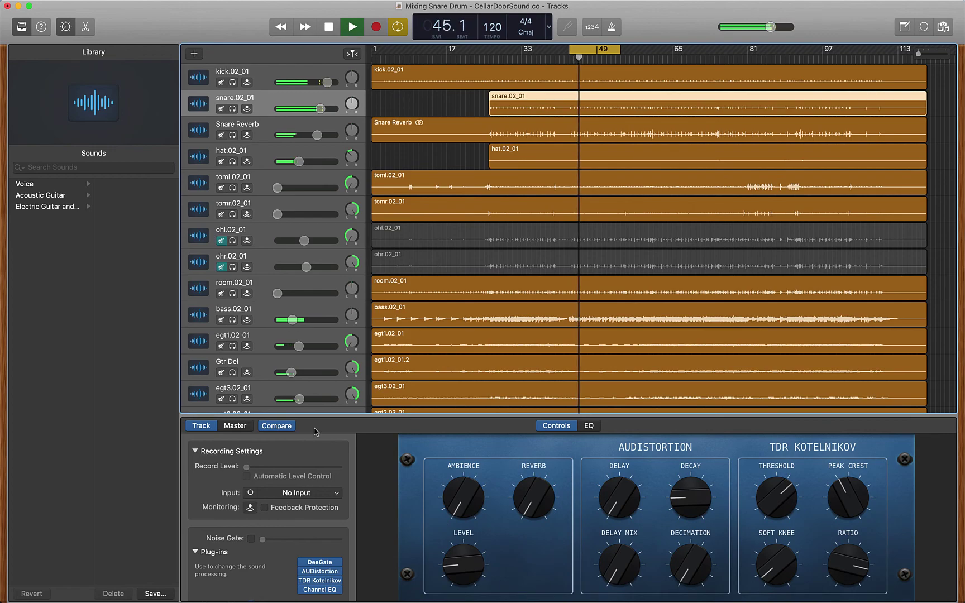
drag(317, 135, 314, 135)
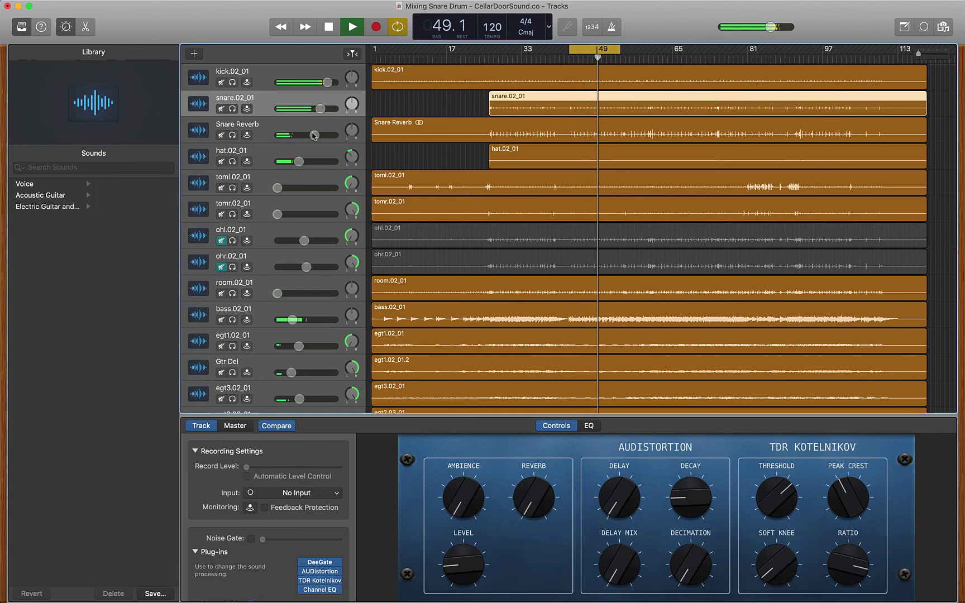
key(space)
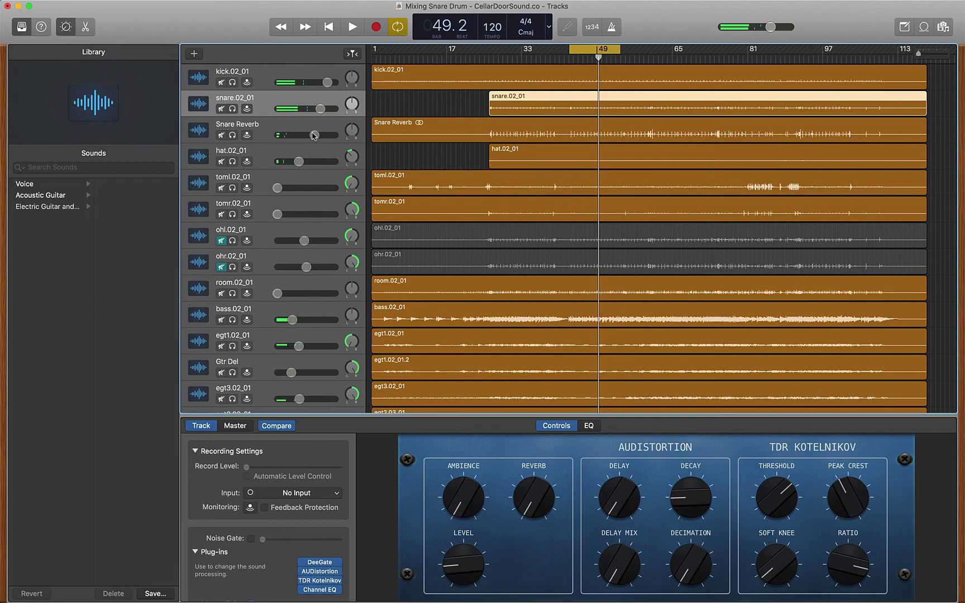